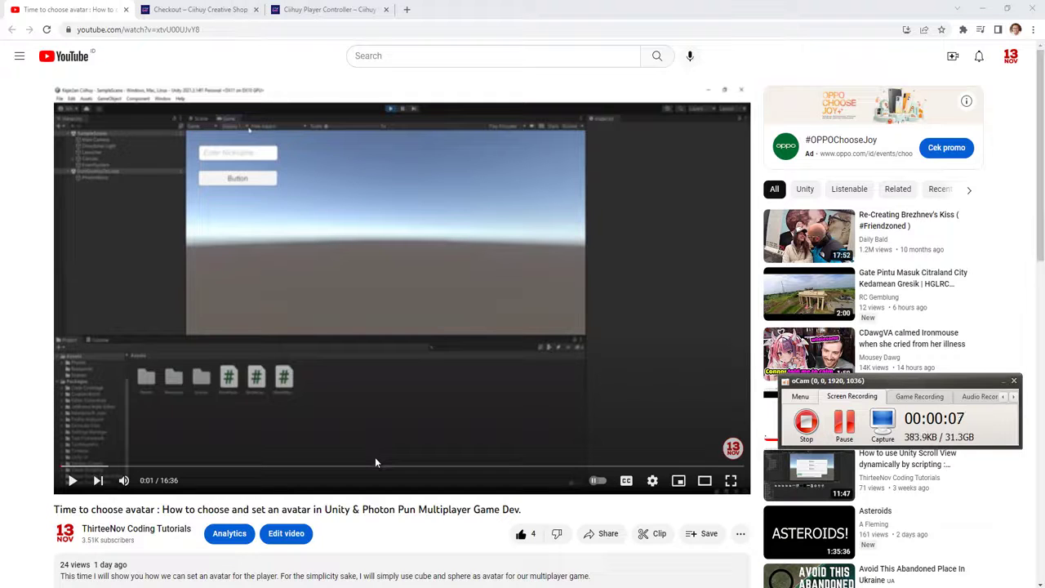
Read the comment requesting camera sensitivity settings, then switch to the Ciihuy Player Controller page
scroll(375, 462, "down", 2)
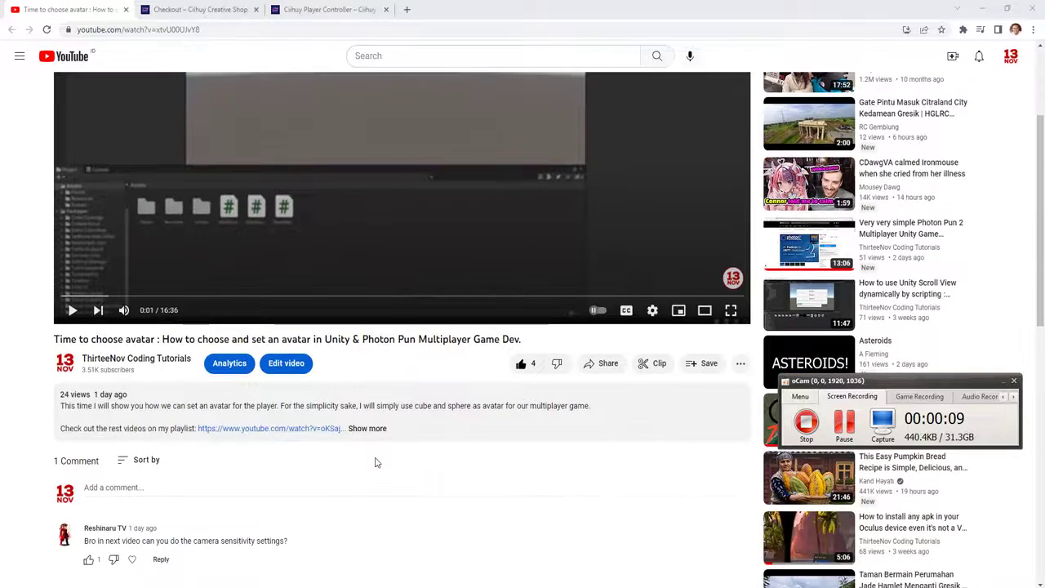
scroll(375, 462, "down", 1)
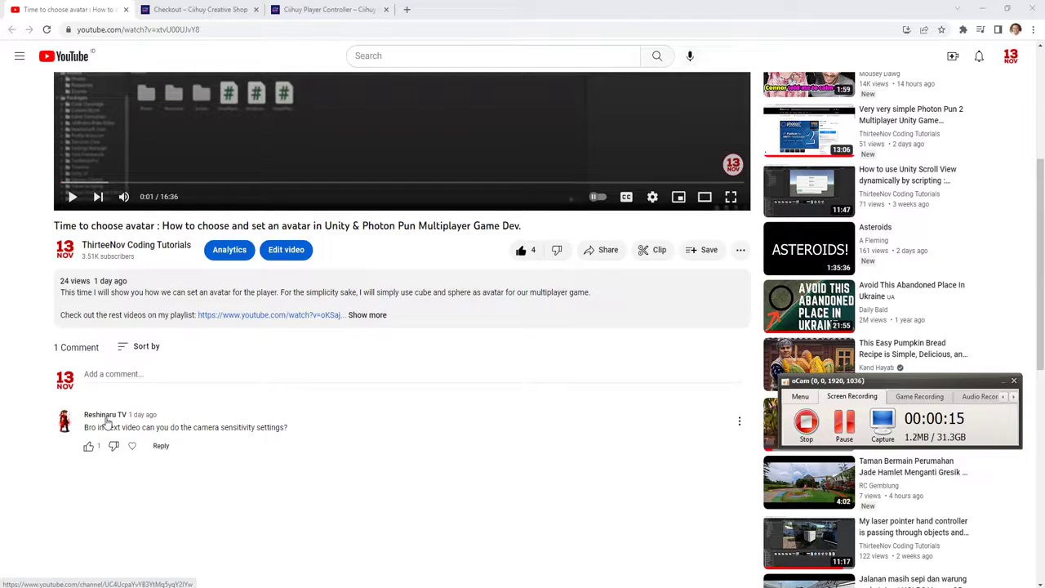
scroll(107, 413, "down", 1)
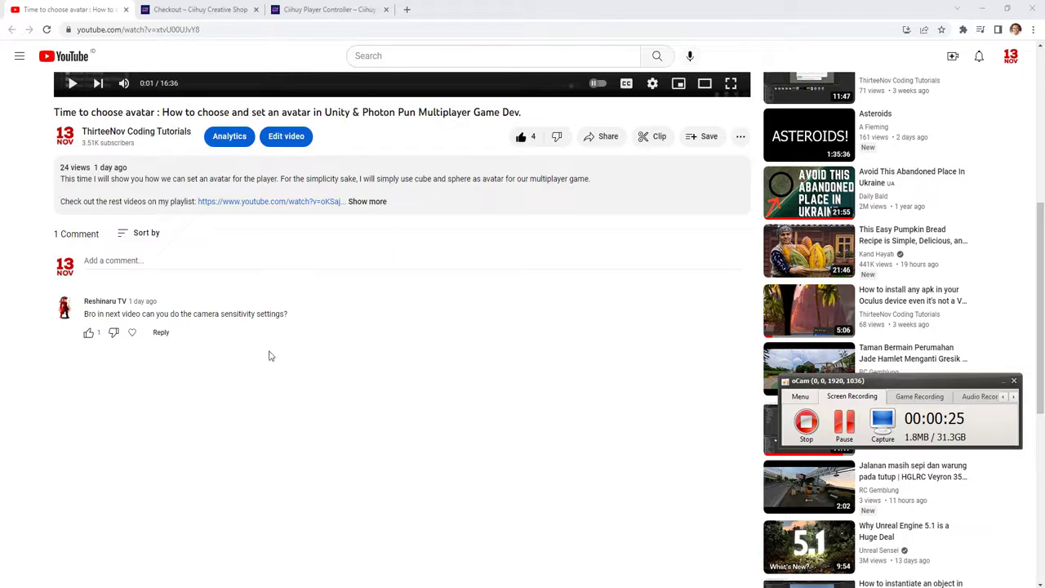
scroll(304, 388, "up", 2)
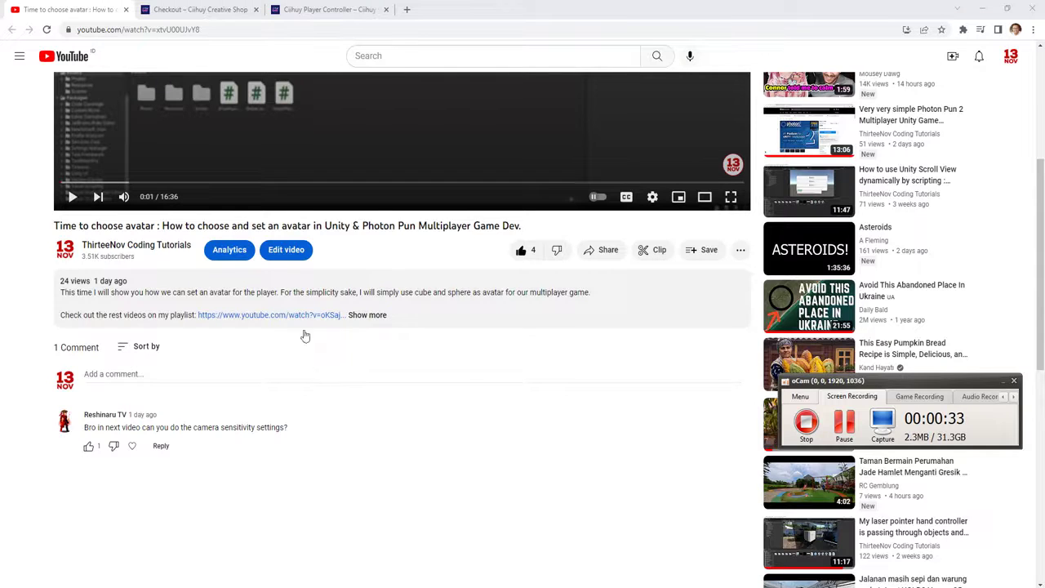
mouse_move(302, 315)
left_click(350, 9)
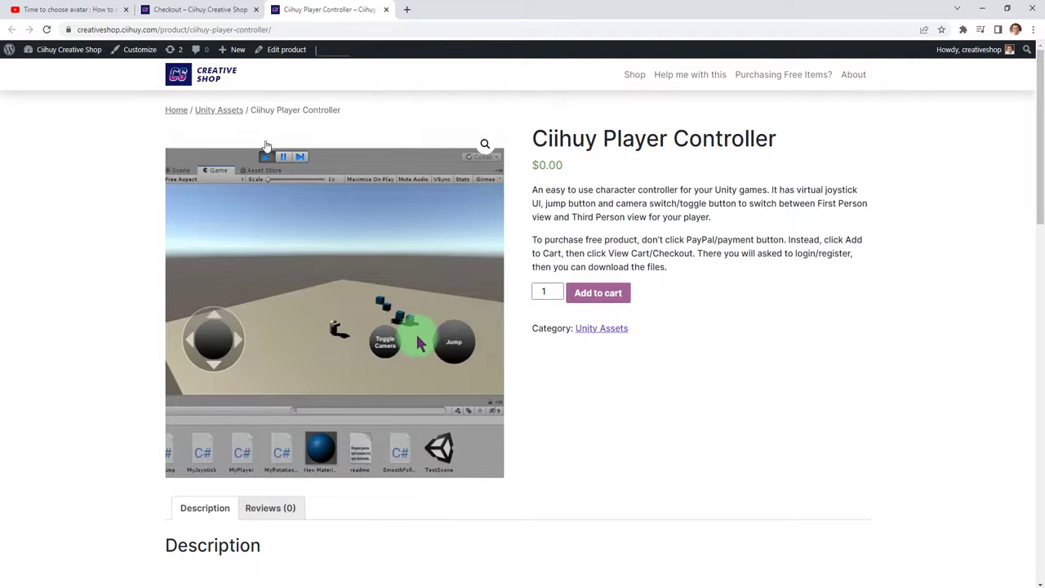
Review the free Ciihuy Player Controller product page, add it to the cart and reach the order page
left_click_drag(543, 141, 848, 149)
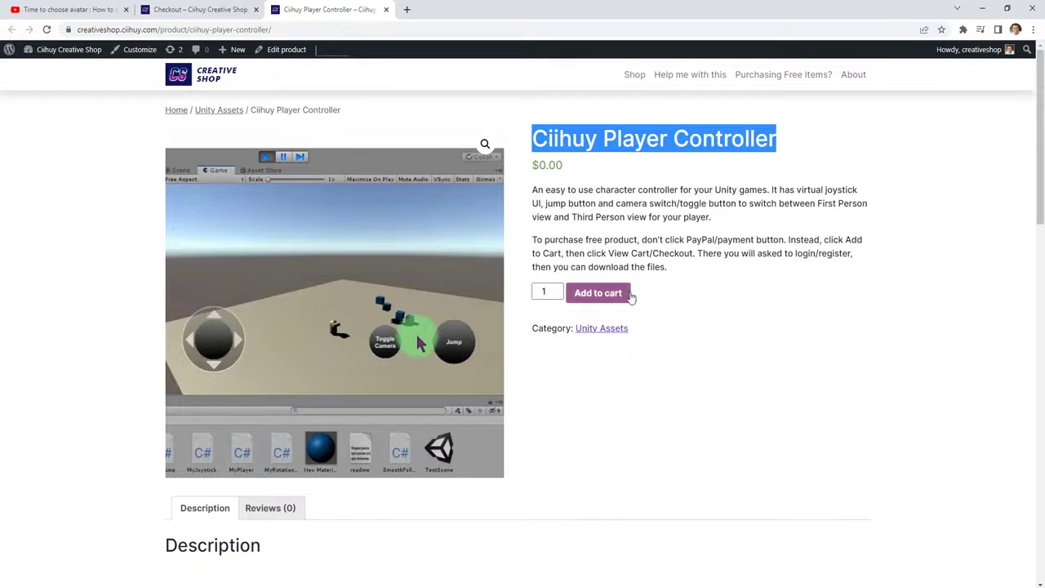
scroll(401, 348, "down", 1)
scroll(401, 349, "down", 1)
scroll(401, 349, "up", 1)
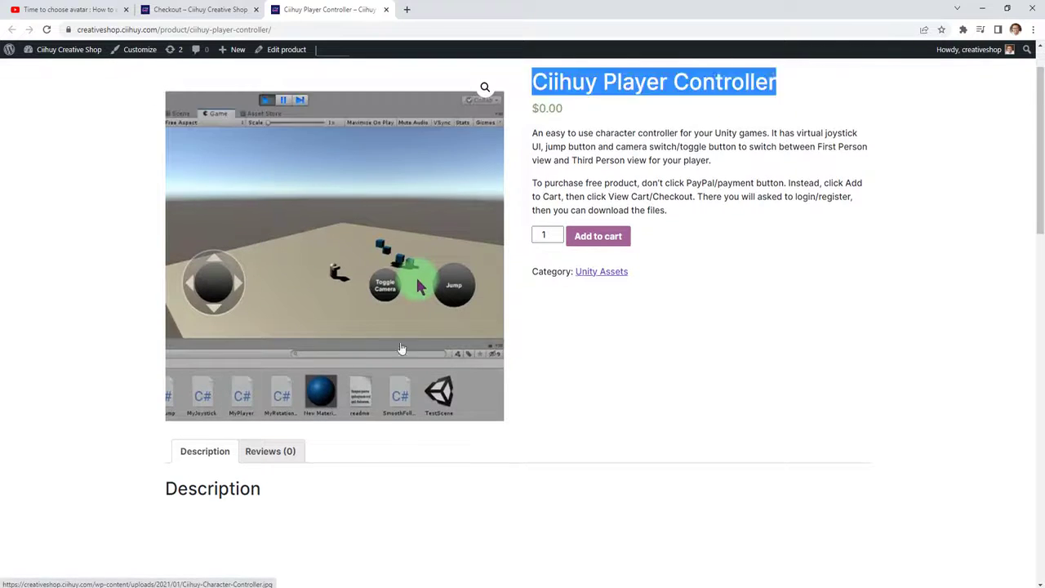
scroll(401, 349, "up", 1)
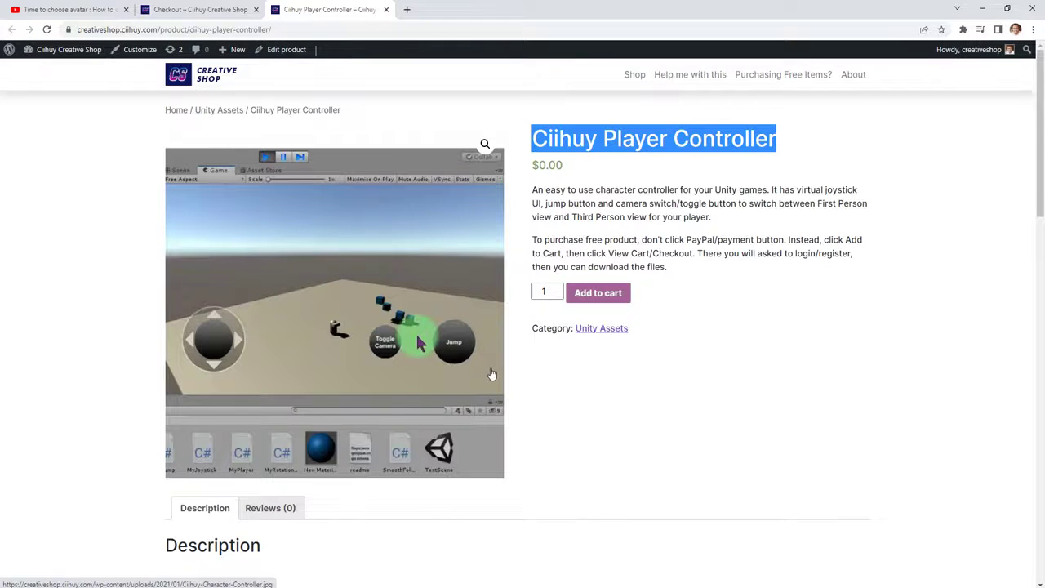
scroll(492, 374, "down", 3)
scroll(490, 374, "down", 5)
scroll(639, 237, "up", 6)
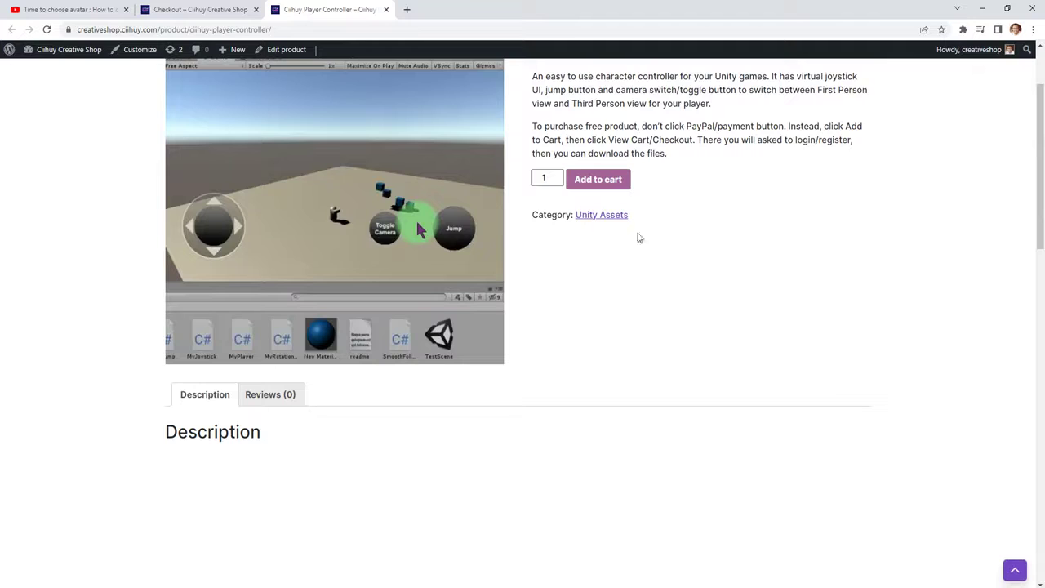
left_click(608, 186)
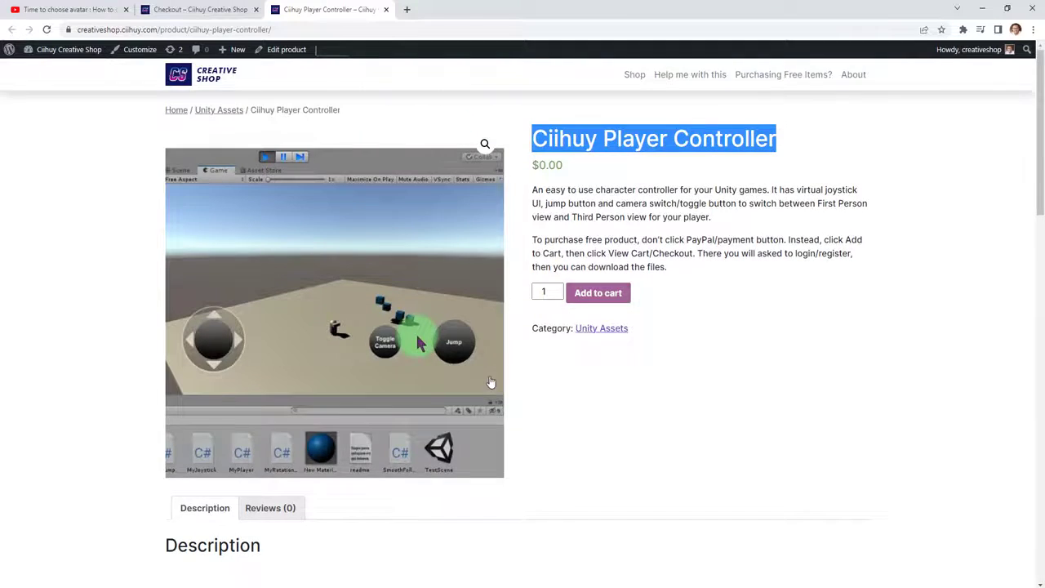
left_click(278, 31)
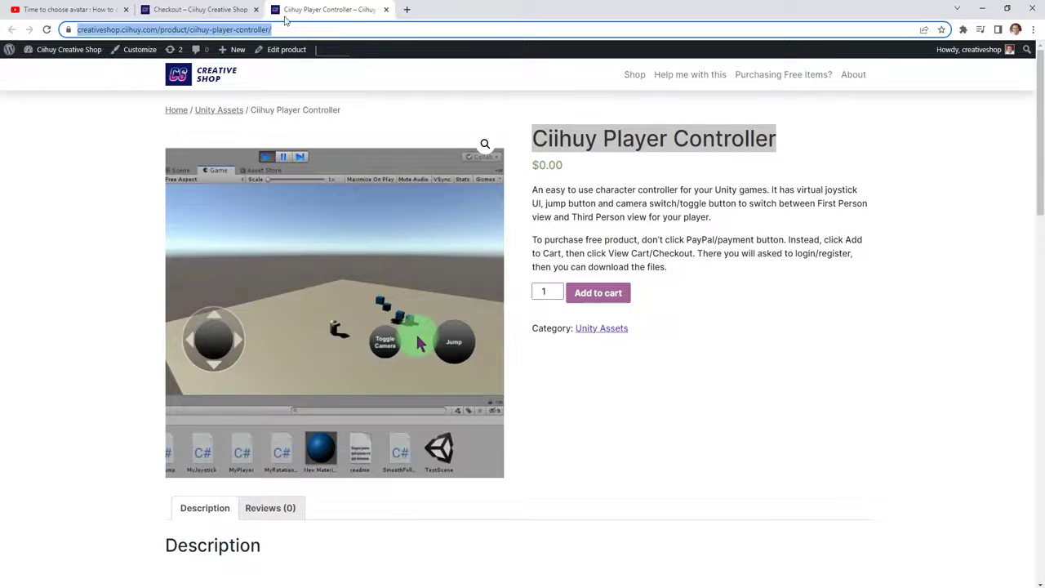
left_click(233, 7)
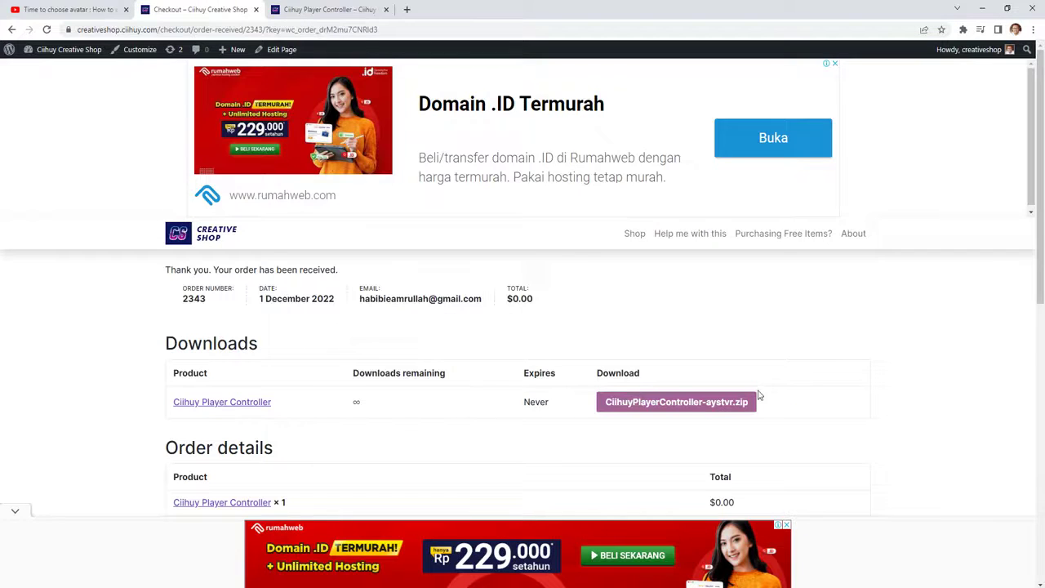
Review the order-received page details down to its Downloads section
scroll(564, 359, "down", 2)
scroll(425, 253, "up", 2)
left_click(344, 6)
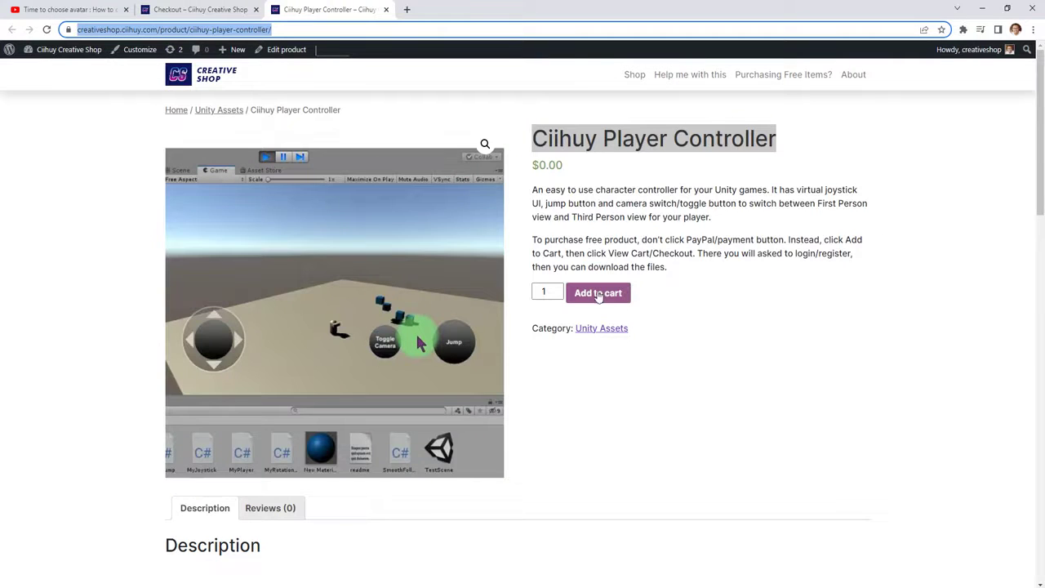
left_click(209, 9)
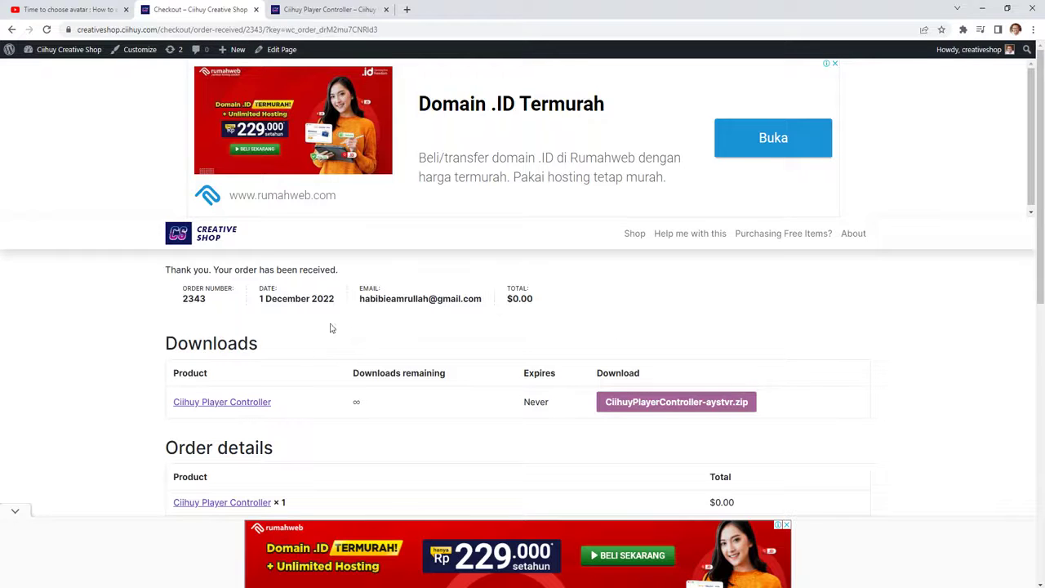
scroll(392, 368, "down", 2)
scroll(425, 433, "down", 2)
scroll(474, 441, "up", 1)
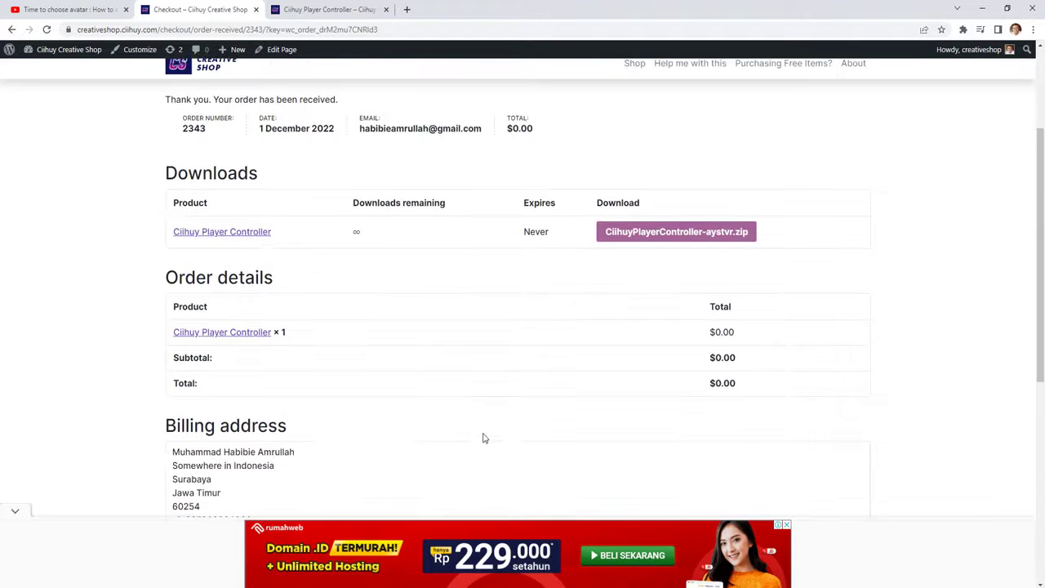
scroll(378, 422, "down", 1)
mouse_move(215, 338)
left_mouse_down()
mouse_move(338, 401)
mouse_move(203, 352)
left_mouse_up()
scroll(317, 404, "up", 1)
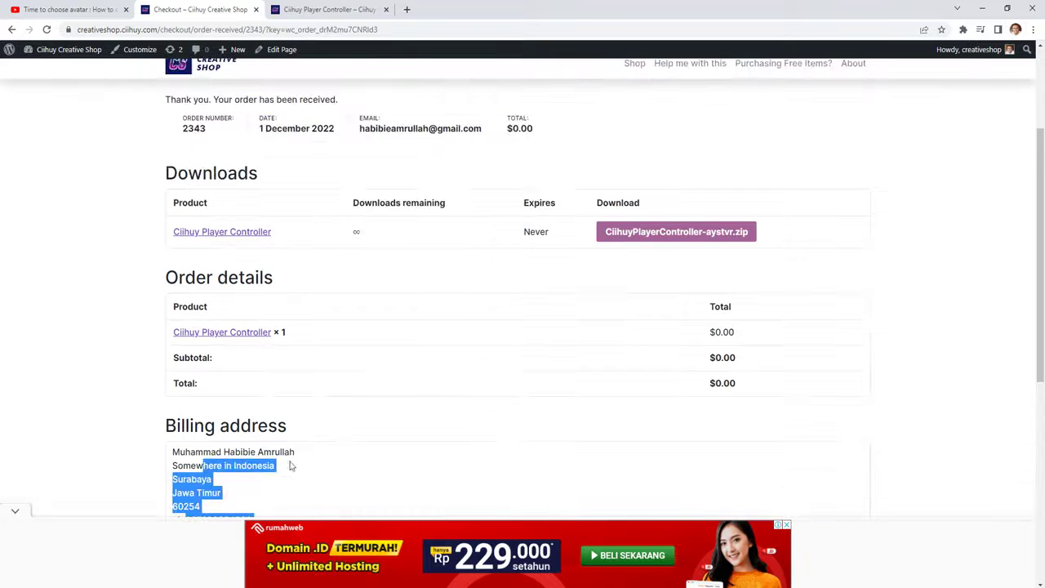
left_click(253, 465)
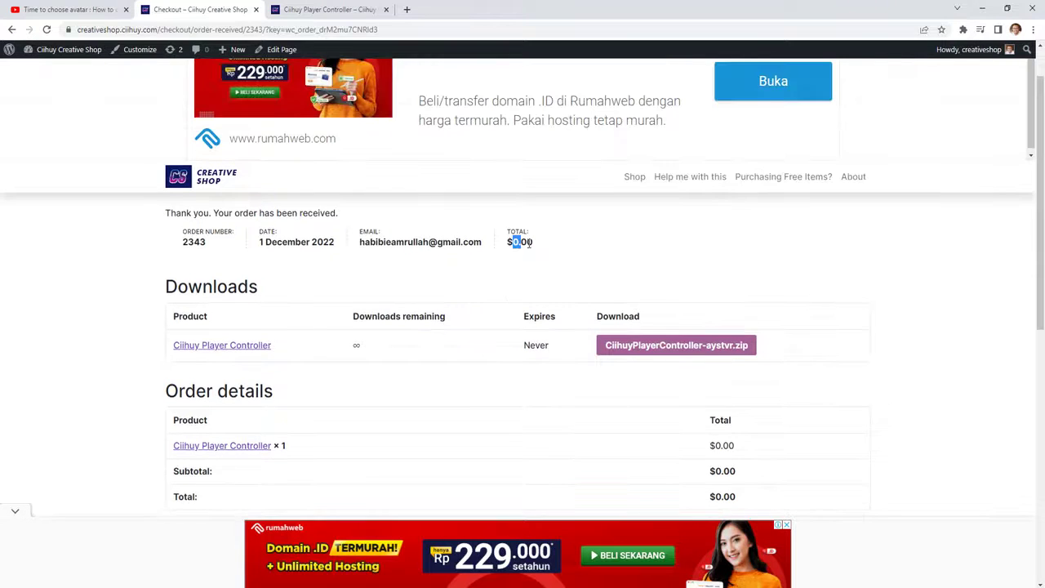
triple_click(528, 254)
left_click(700, 290)
Save the CiihuyPlayerController zip to the Desktop and show it in its folder
left_click(655, 345)
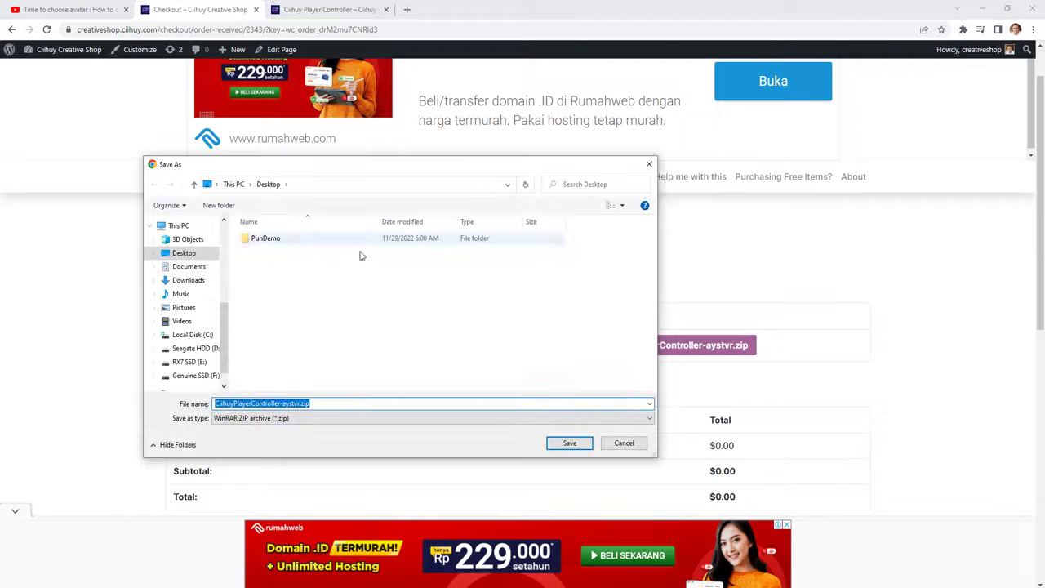
left_click(563, 442)
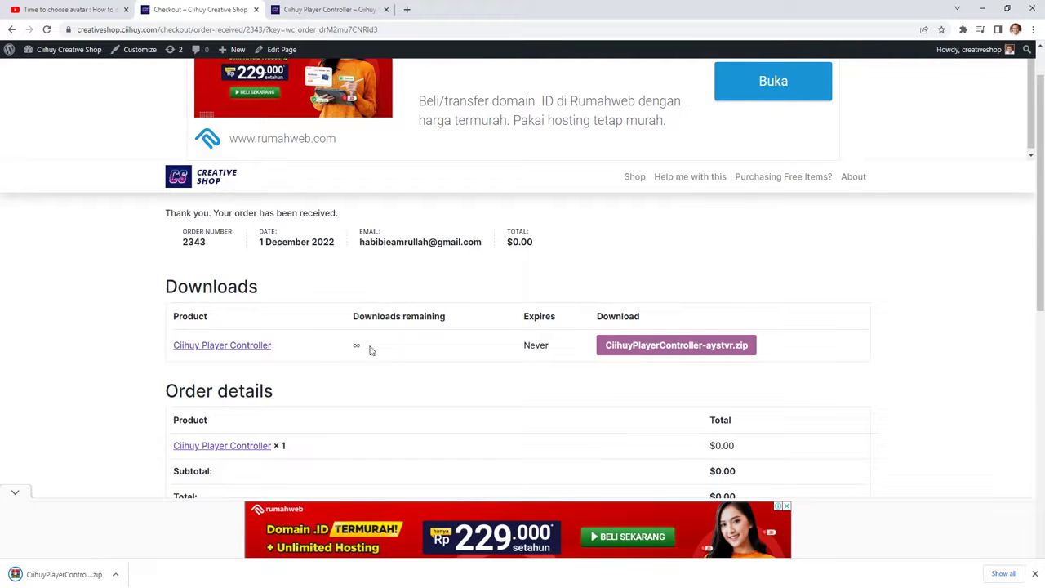
left_click(122, 574)
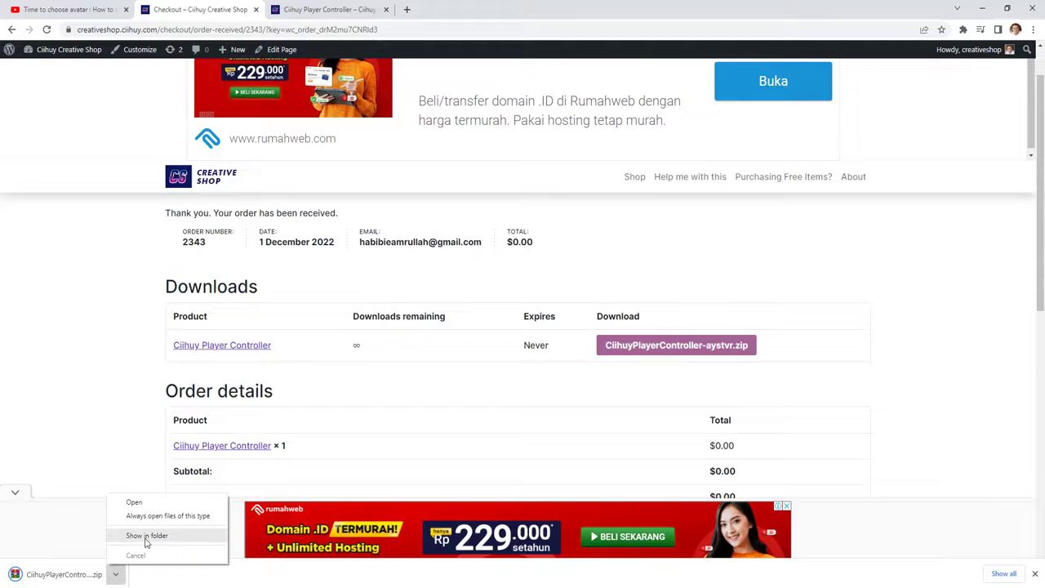
left_click(147, 536)
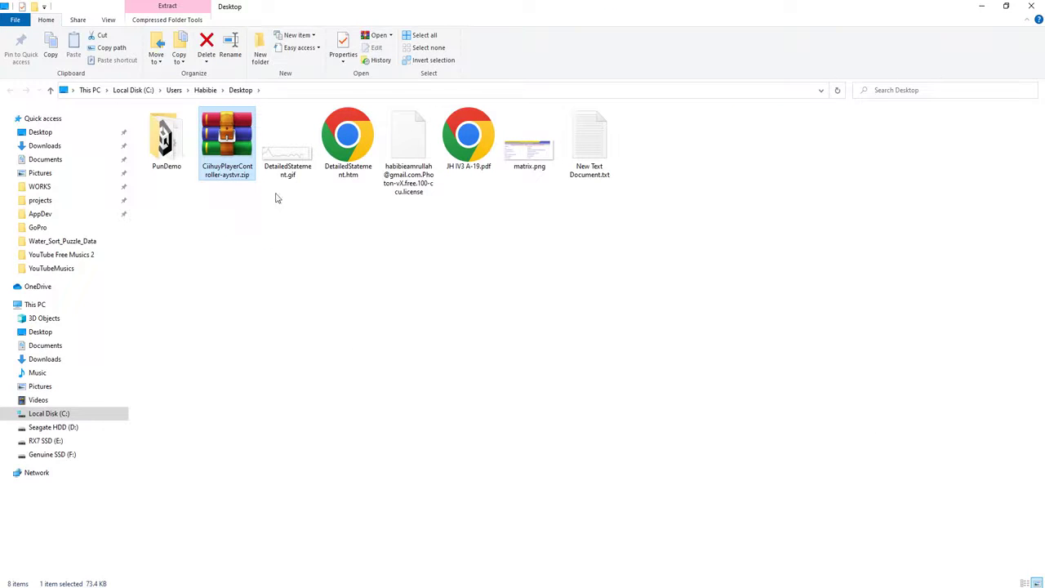
Extract the CiihuyPlayerController zip here on the Desktop and select the resulting unitypackage
right_click_drag(240, 161, 303, 262)
left_click(374, 287)
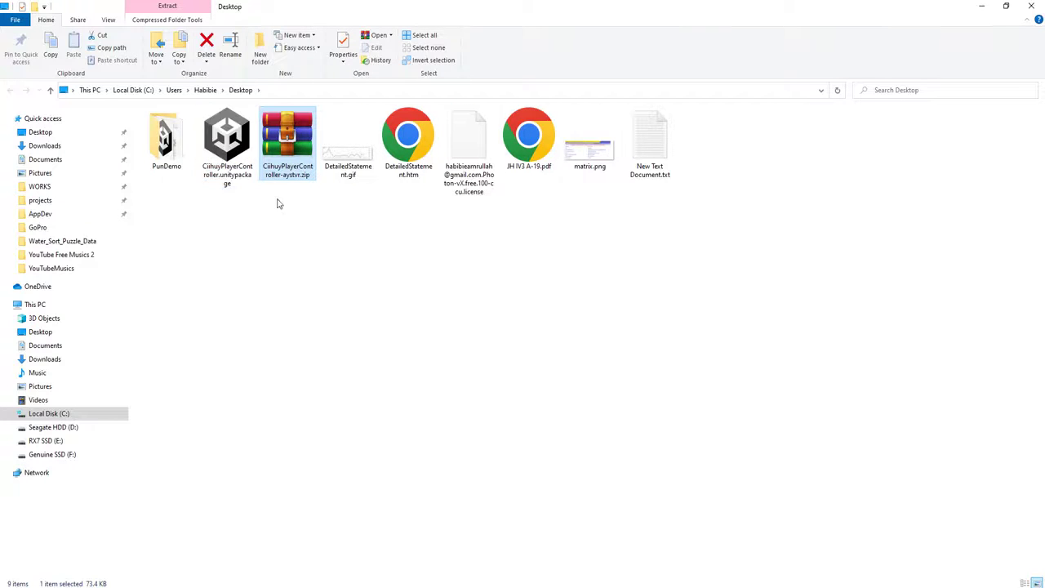
left_click(245, 154)
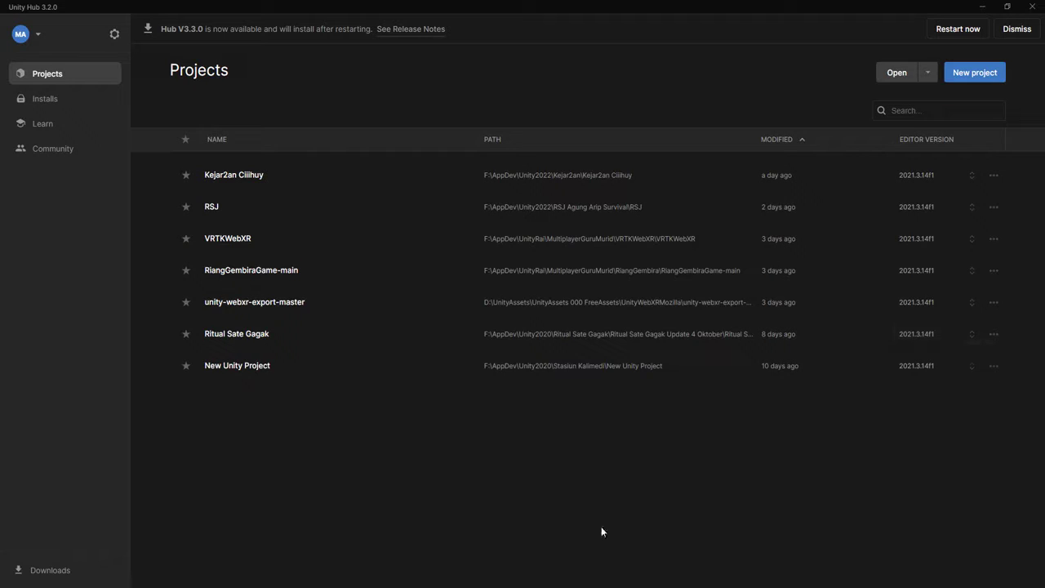
Open the Kejar2an Ciihuy project from Unity Hub's Projects list
left_click(237, 174)
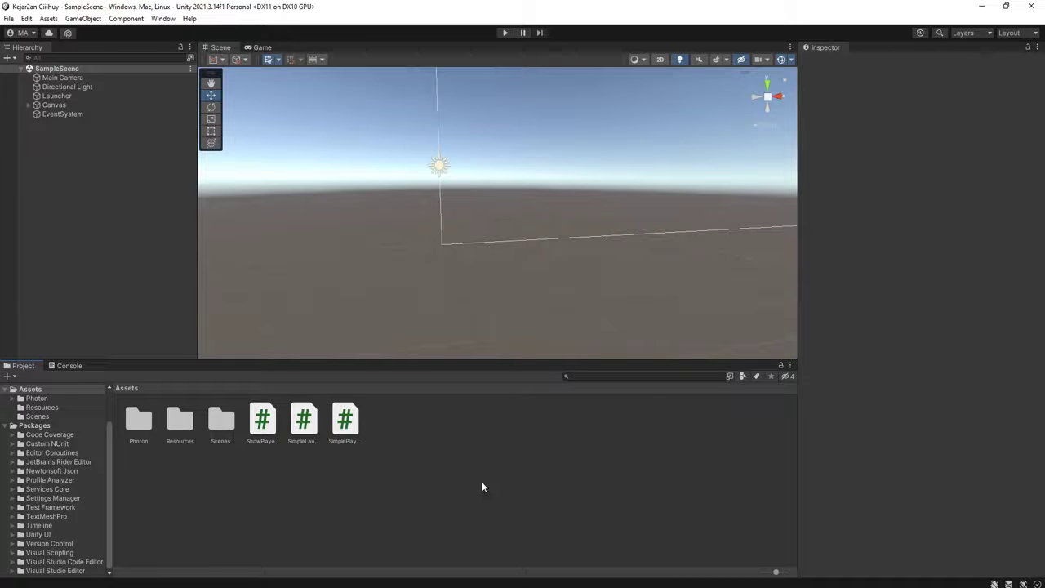
Create a new CamSensitivity folder inside Assets
right_click(483, 486)
mouse_move(510, 188)
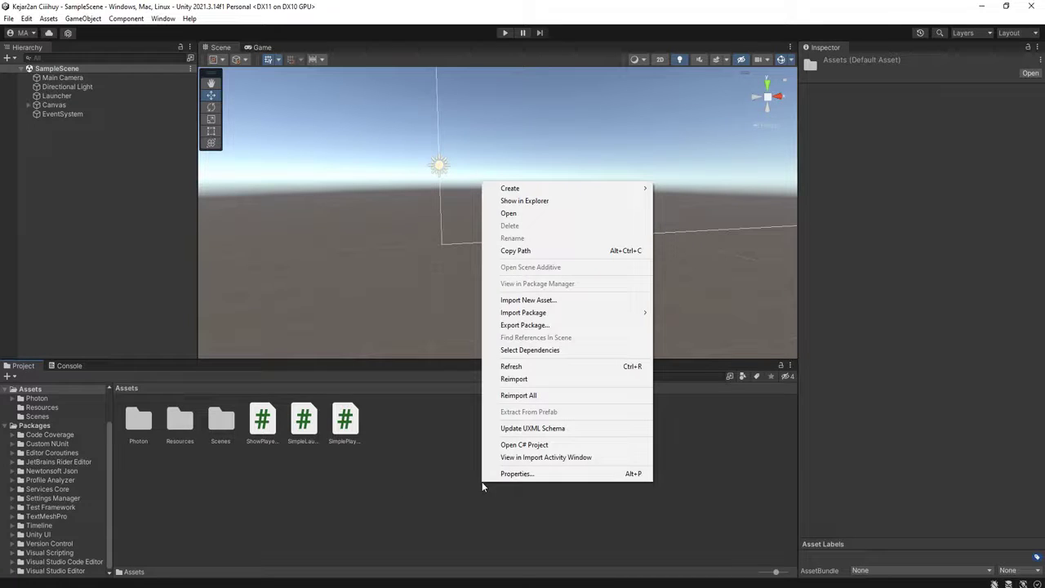
left_click(700, 87)
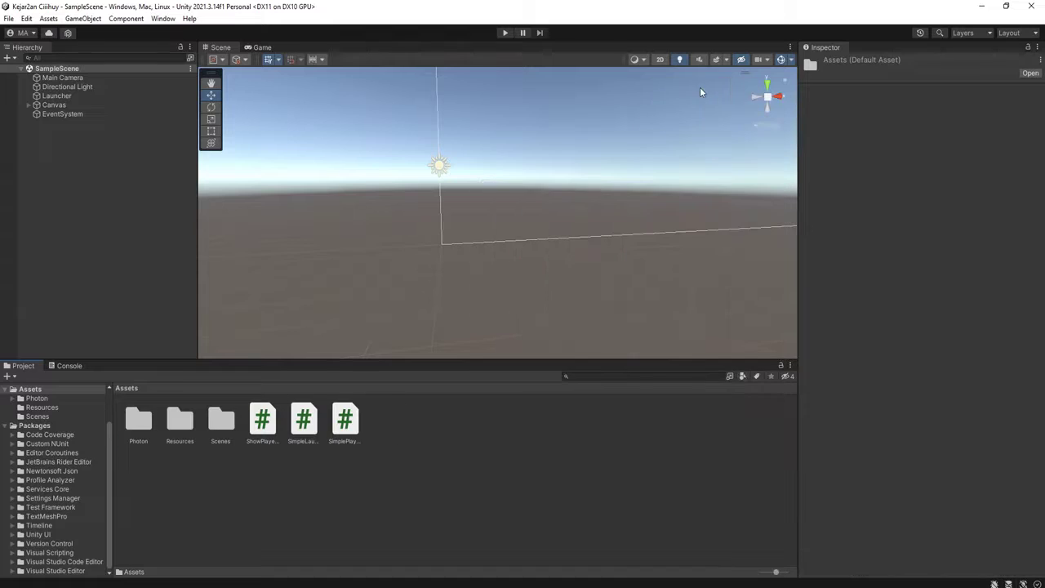
type("CamSensi")
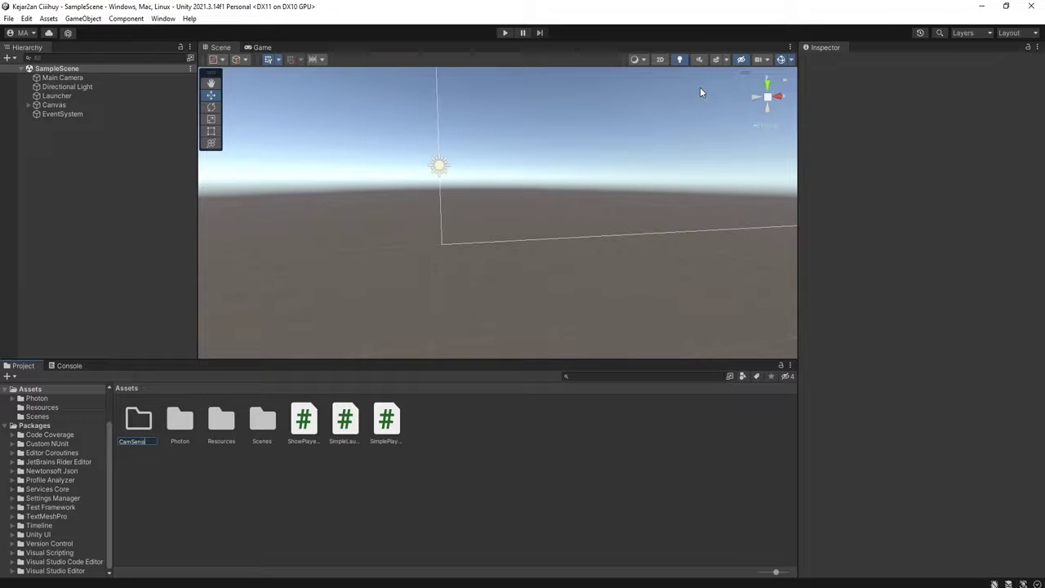
type("vity")
key("Return")
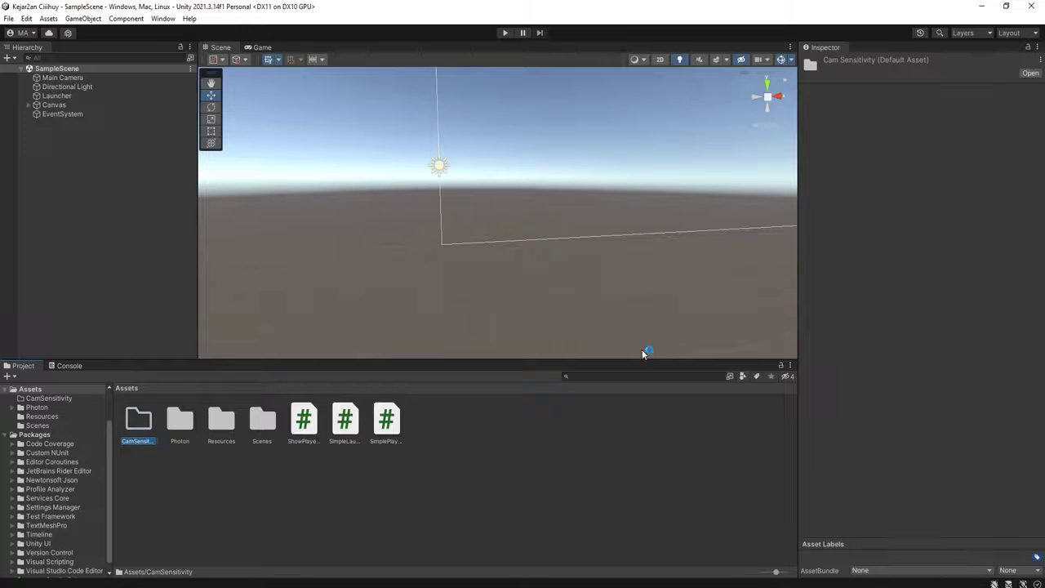
left_click(480, 501)
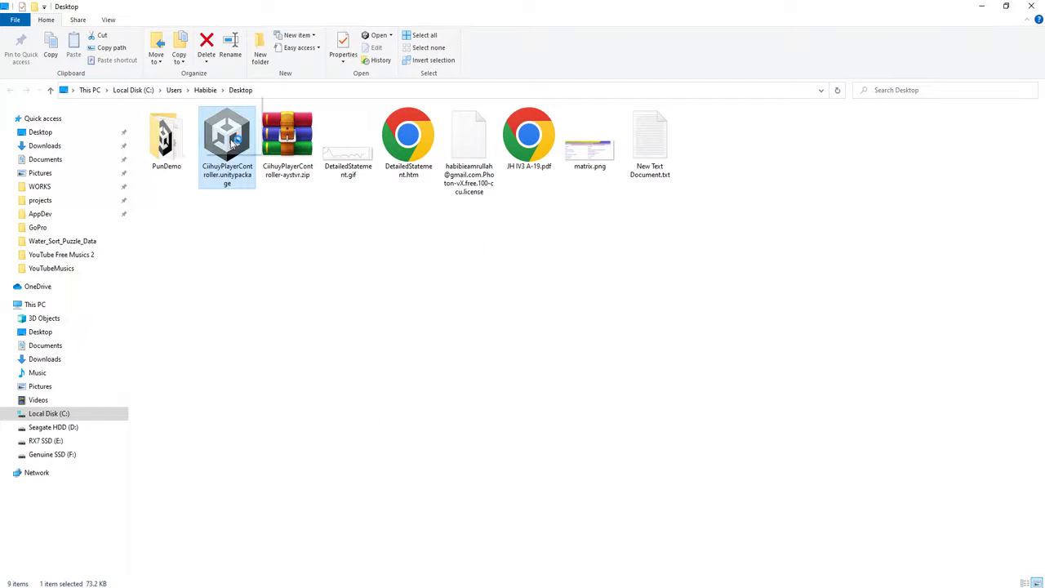
Import every item of the CiihuyPlayerController package into Assets and select its folder
mouse_move(226, 130)
left_mouse_down()
mouse_move(590, 483)
mouse_move(611, 457)
left_mouse_up()
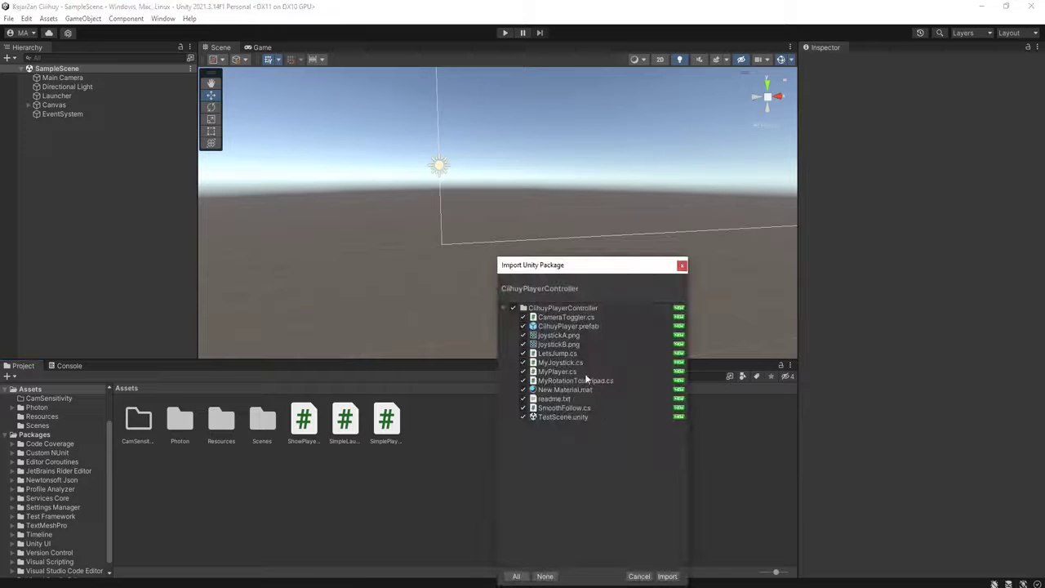
left_click(667, 576)
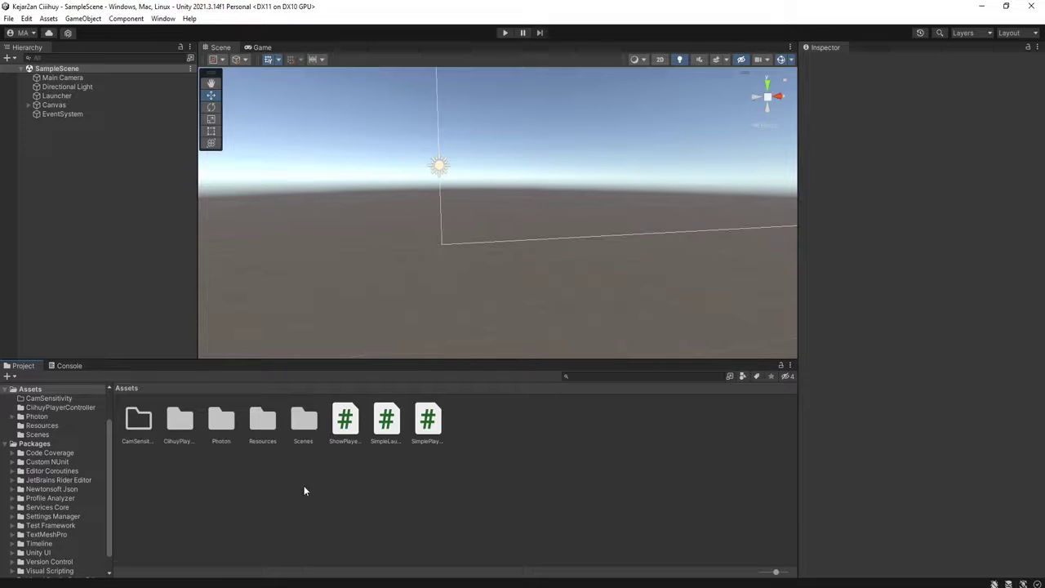
left_click(181, 424)
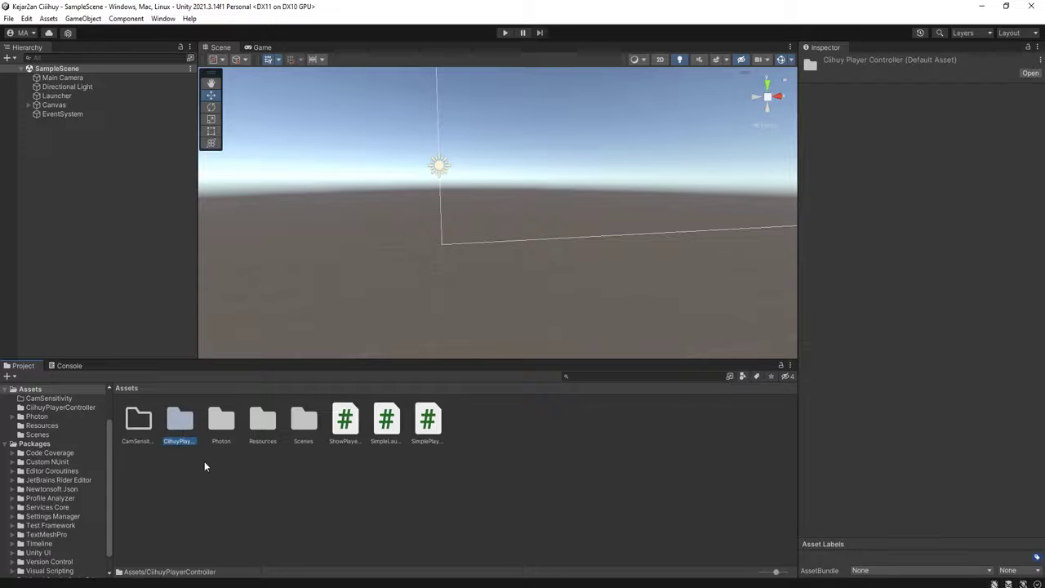
Place the CiihuyPlayerController folder under CamSensitivity, then open the package's TestScene asset
left_click_drag(195, 436, 136, 423)
left_click(139, 426)
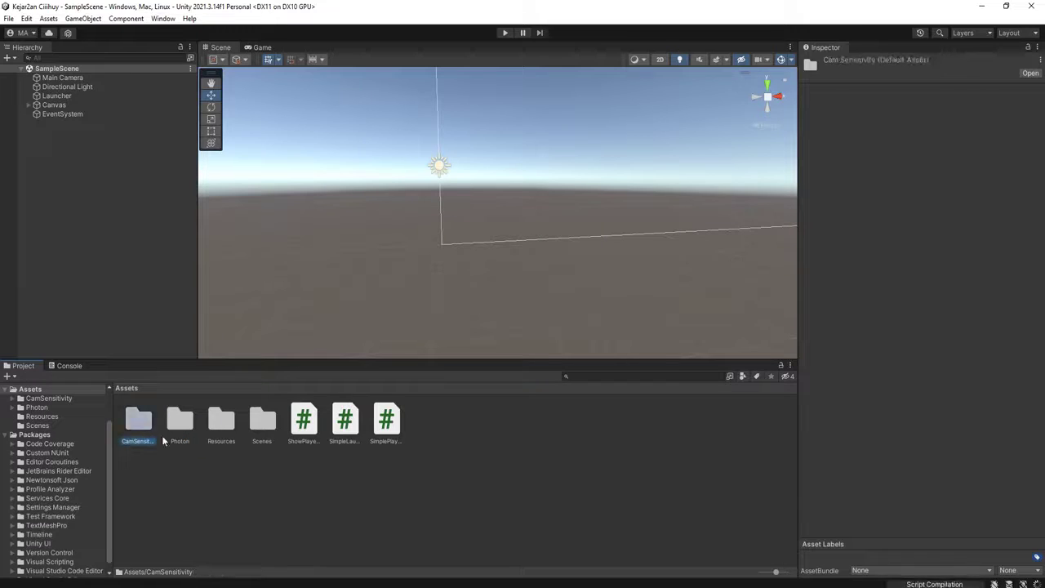
double_click(137, 421)
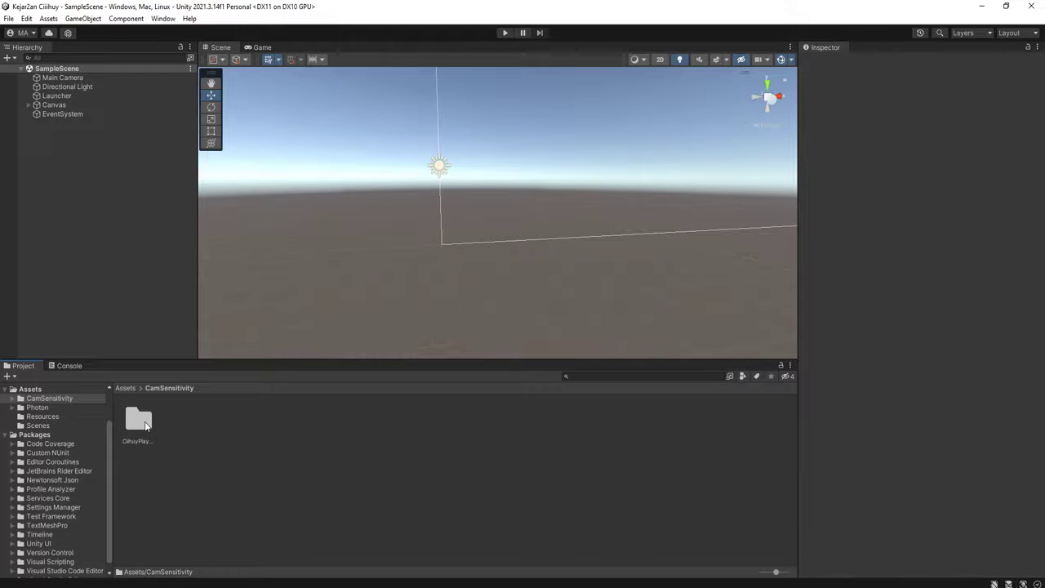
double_click(144, 423)
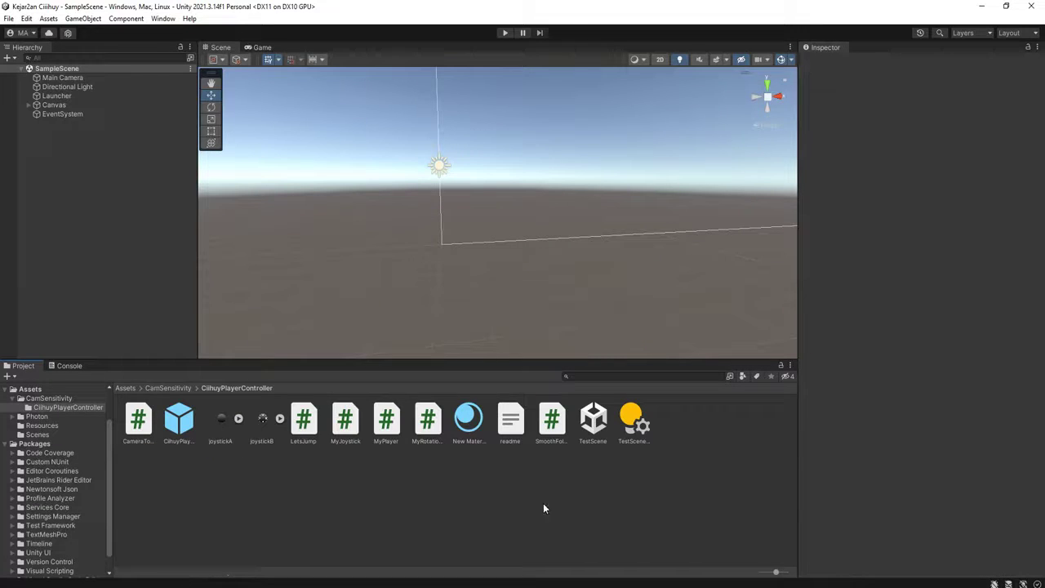
left_click(594, 425)
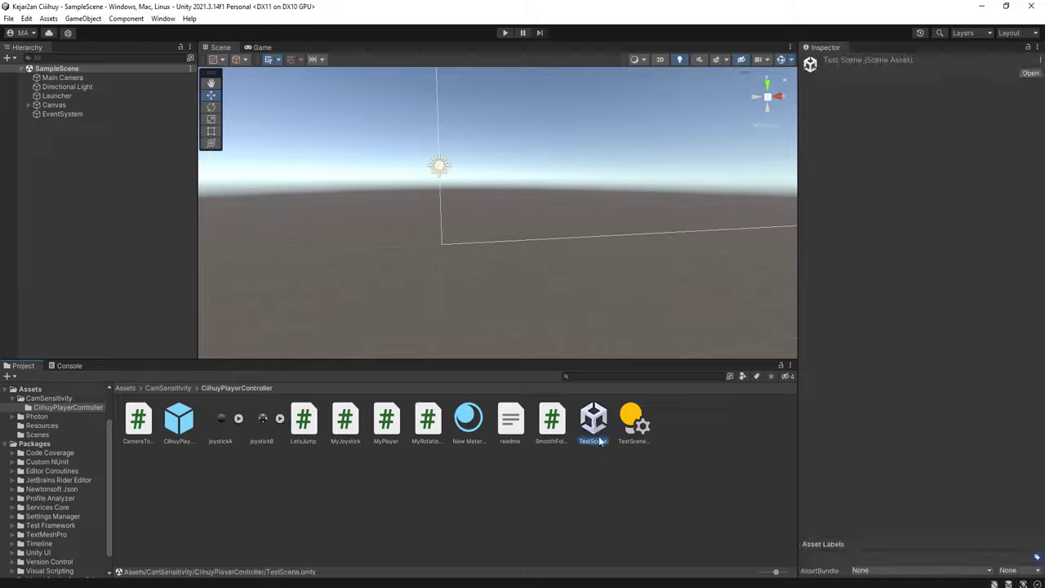
double_click(599, 438)
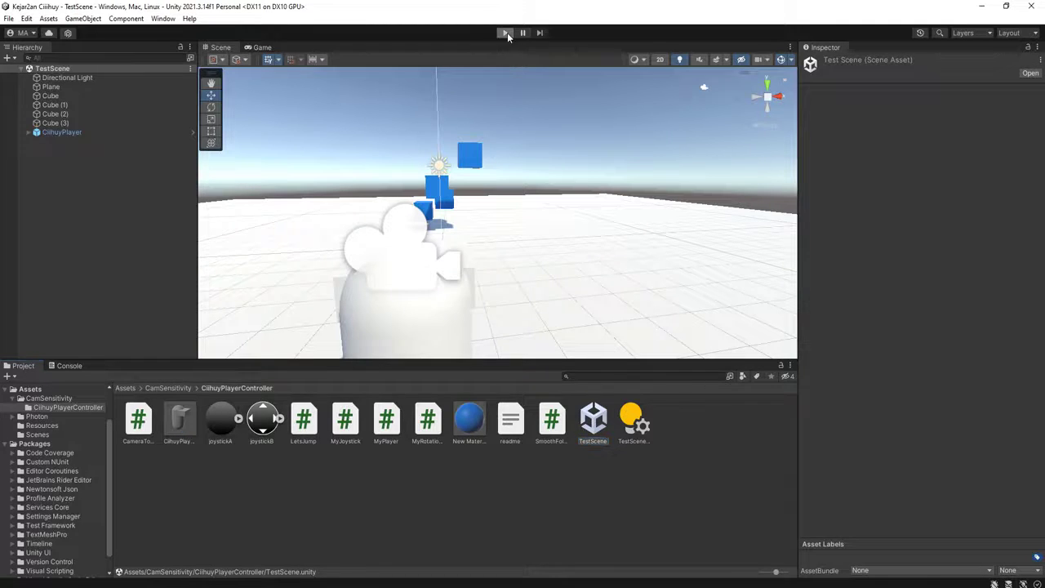
Play TestScene, turning the camera and walking among the cubes, then highlight the comment's 'settings' text
left_click(505, 33)
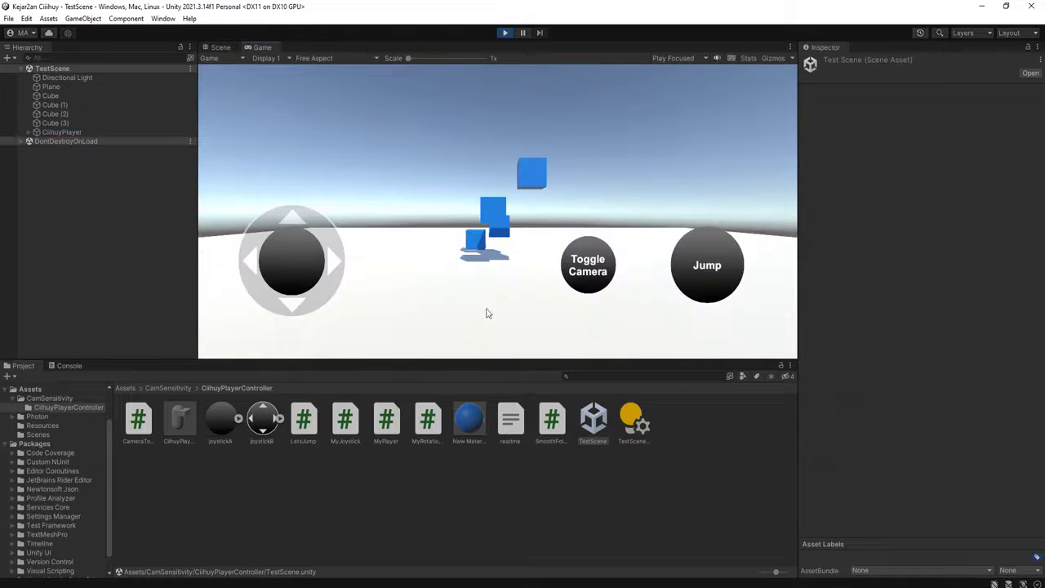
mouse_move(583, 155)
left_mouse_down()
mouse_move(346, 136)
mouse_move(579, 357)
mouse_move(478, 287)
mouse_move(514, 317)
mouse_move(405, 146)
mouse_move(661, 222)
mouse_move(338, 180)
mouse_move(368, 195)
mouse_move(635, 174)
left_mouse_up()
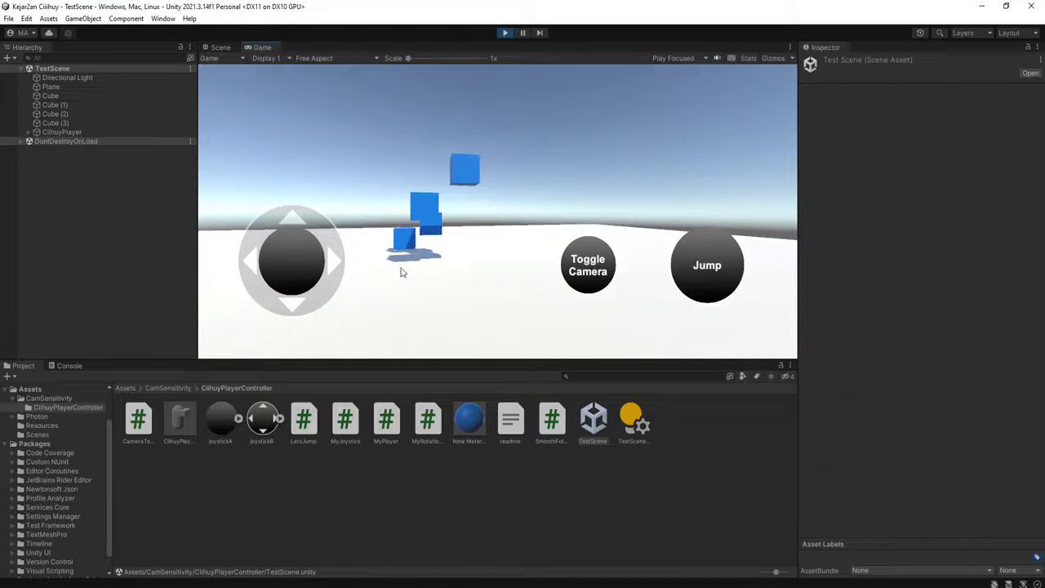
left_click_drag(303, 261, 188, 197)
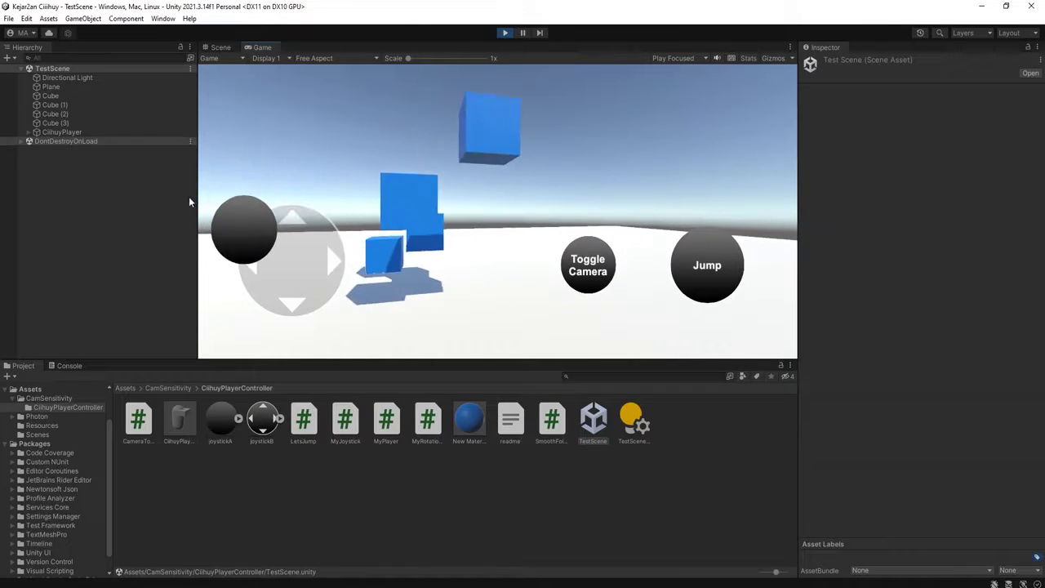
left_click_drag(291, 262, 191, 296)
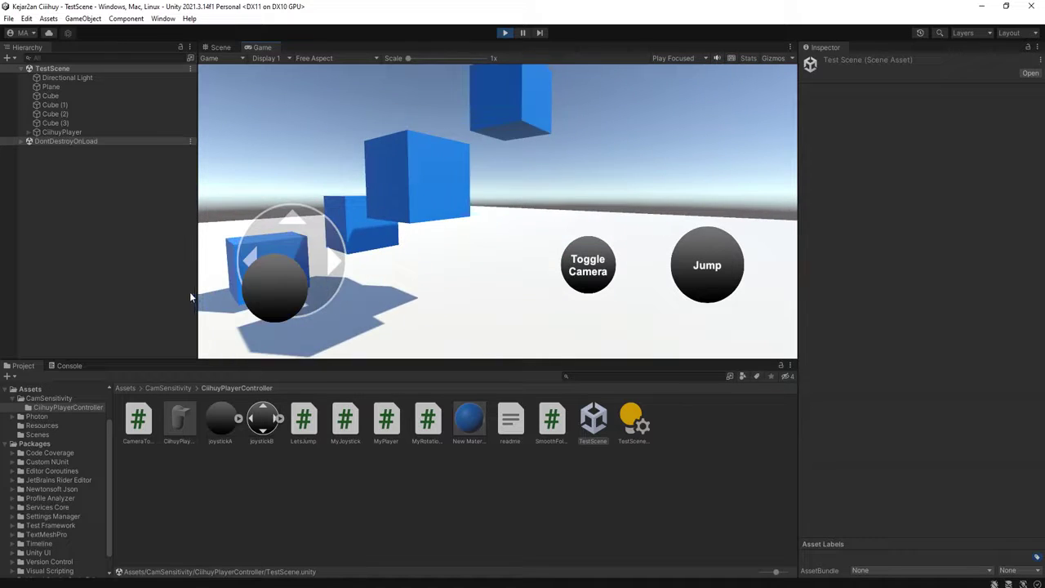
mouse_move(525, 173)
left_mouse_down()
mouse_move(677, 132)
mouse_move(422, 193)
mouse_move(646, 187)
mouse_move(576, 204)
left_mouse_up()
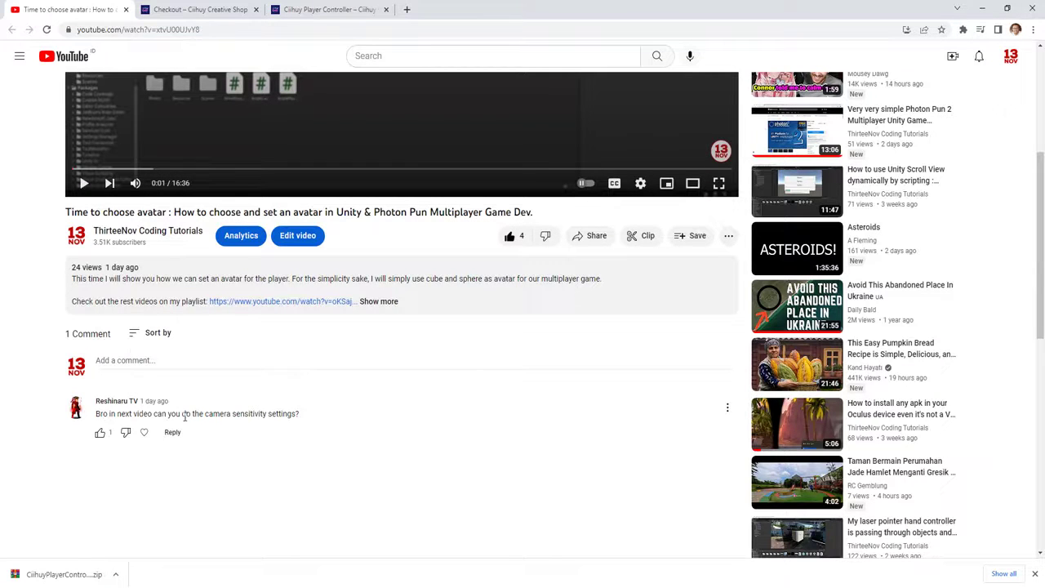
left_click_drag(193, 415, 297, 415)
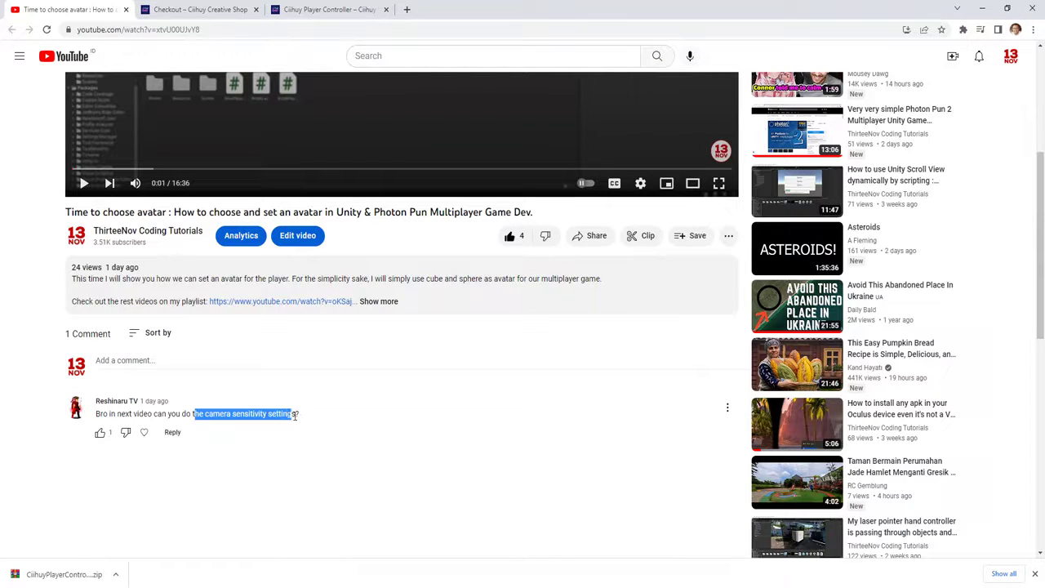
double_click(294, 414)
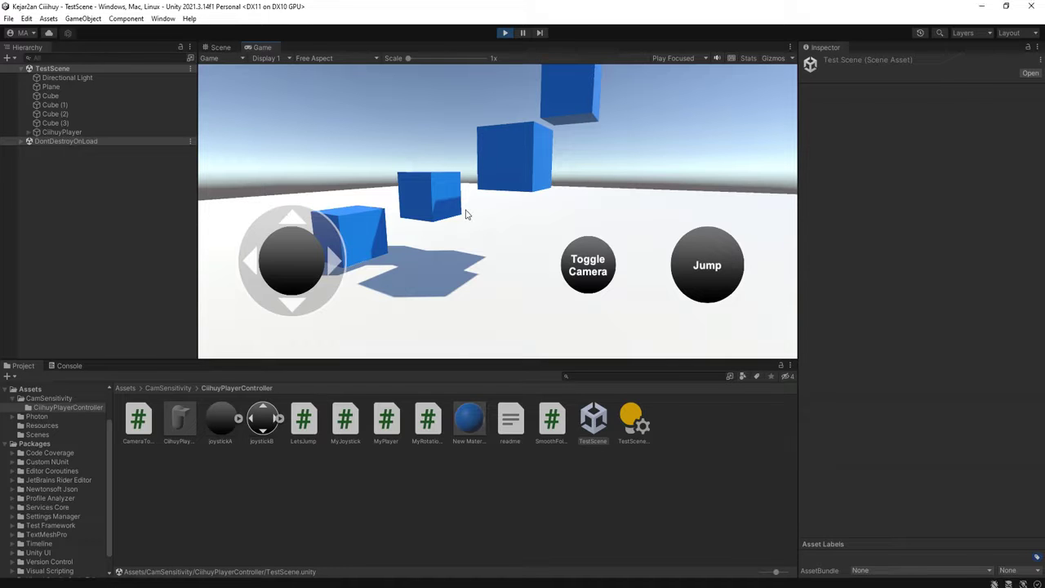
Swing the game camera twice more across the scene, then stop Play mode
mouse_move(466, 214)
left_mouse_down()
mouse_move(577, 169)
mouse_move(402, 152)
mouse_move(580, 204)
mouse_move(505, 206)
left_mouse_up()
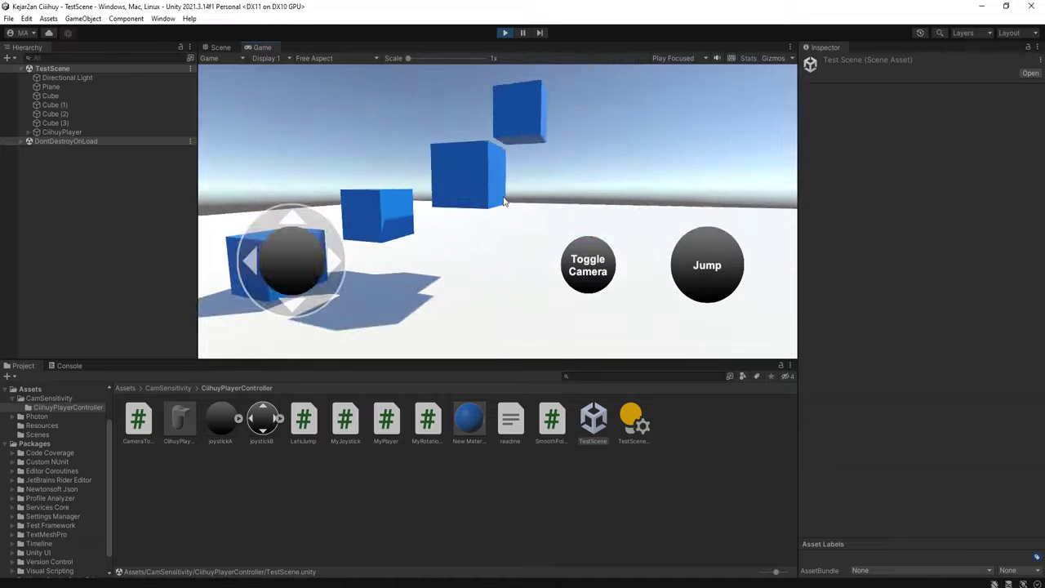
mouse_move(581, 179)
left_mouse_down()
mouse_move(595, 166)
mouse_move(448, 147)
mouse_move(561, 224)
mouse_move(463, 198)
left_mouse_up()
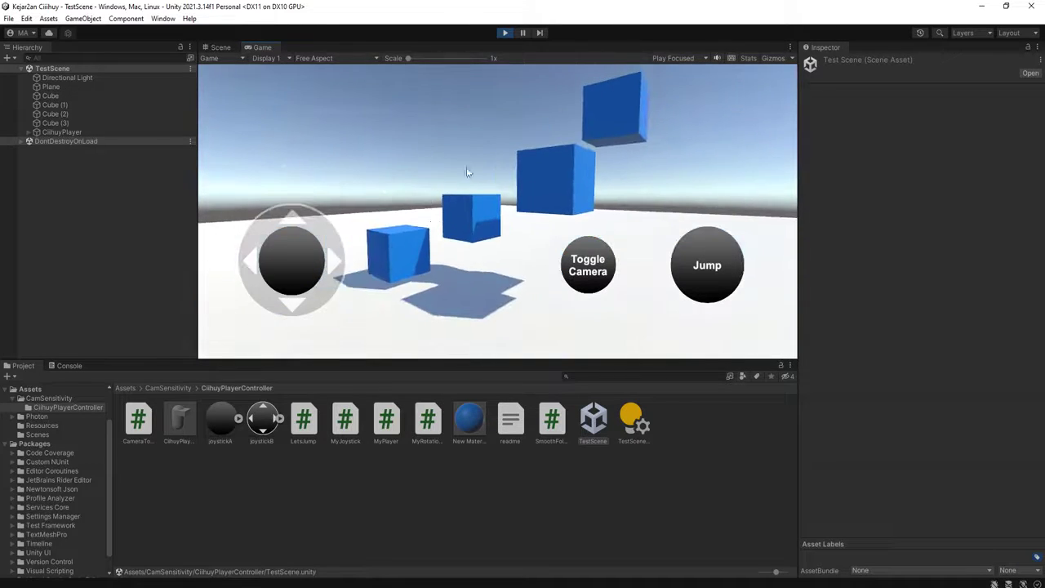
left_click(505, 33)
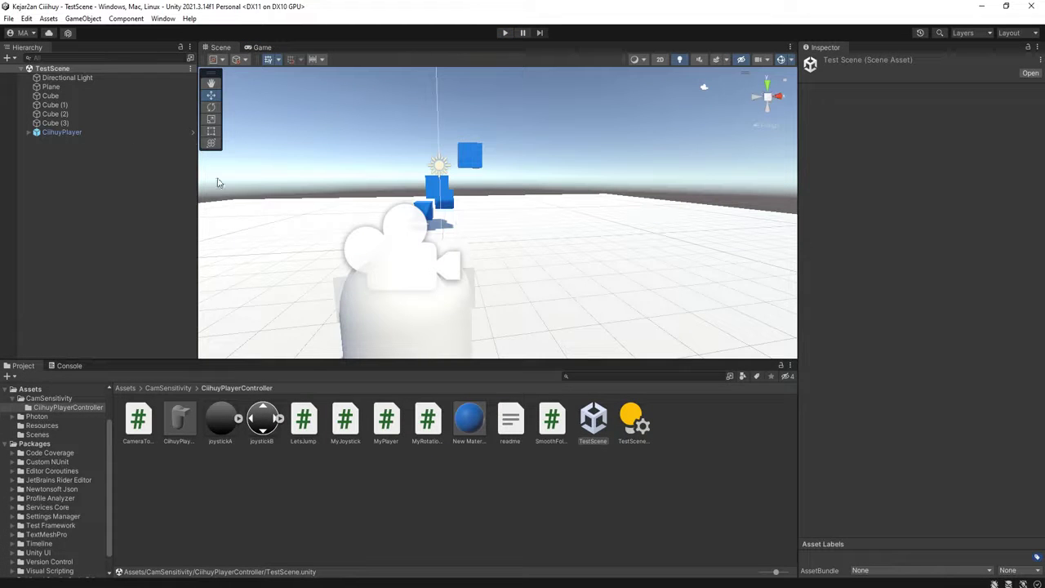
Expand CiihuyPlayer and preview the MyJoystick, LetsJump, CameraToggler and MyRotationTouchpad scripts
left_click(28, 132)
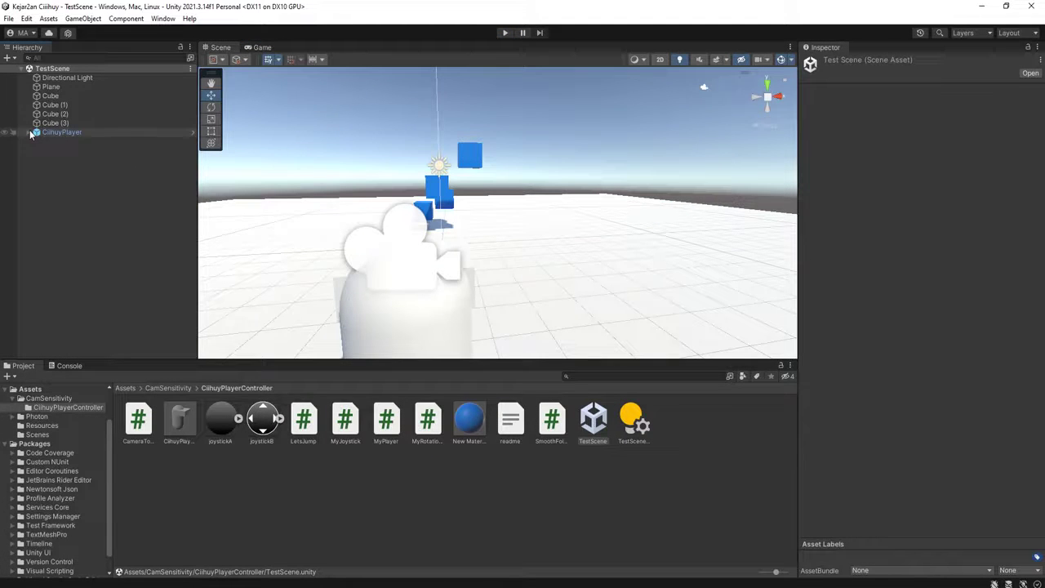
left_click(345, 419)
left_click(303, 419)
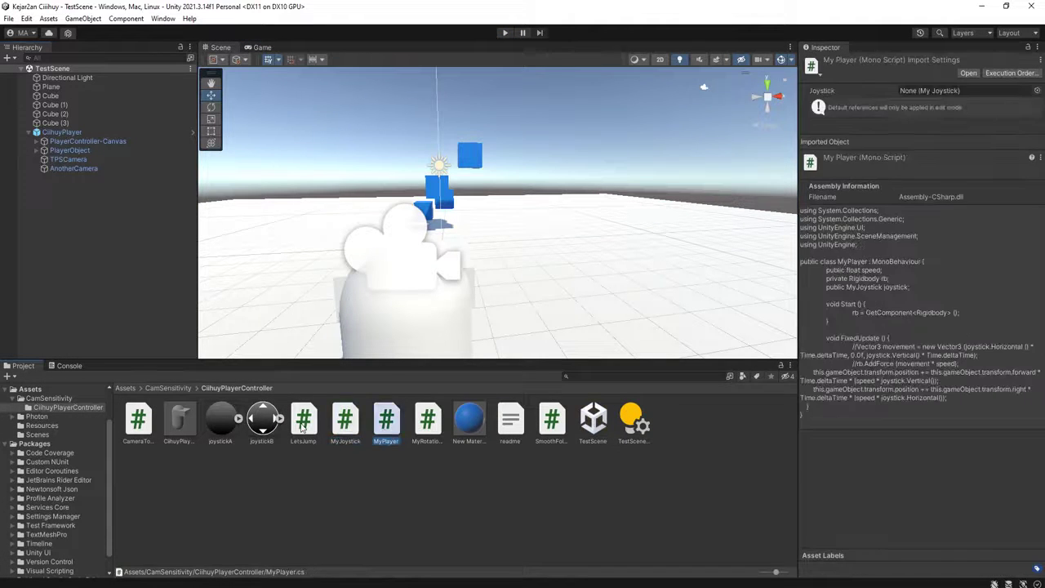
left_click(141, 420)
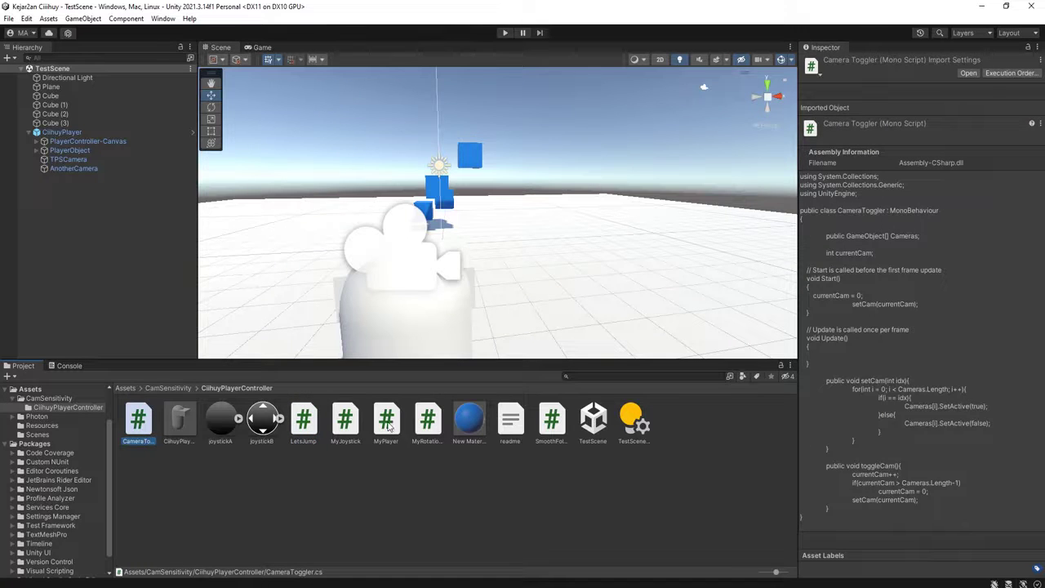
left_click(425, 425)
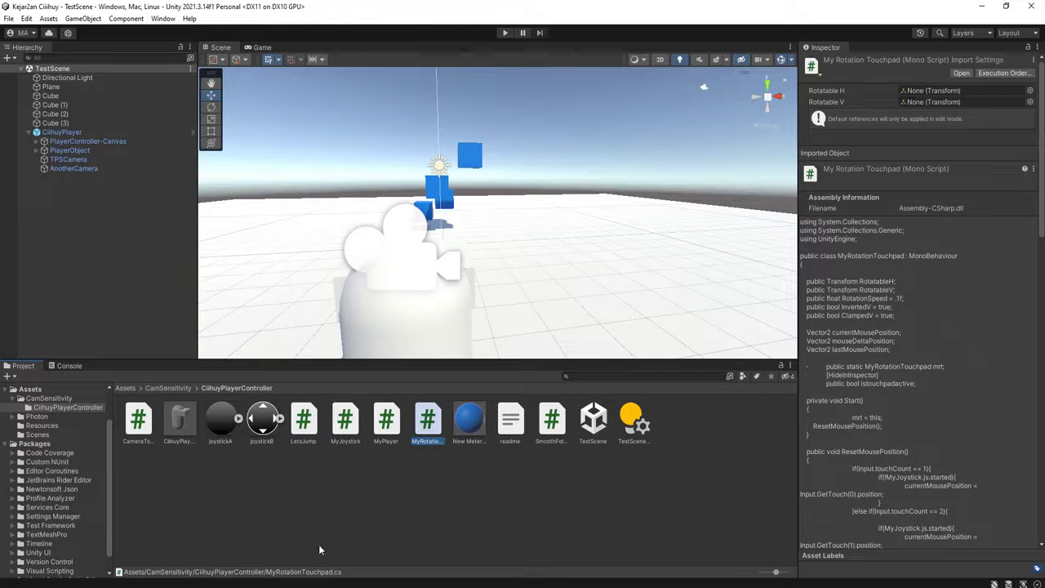
left_click(427, 494)
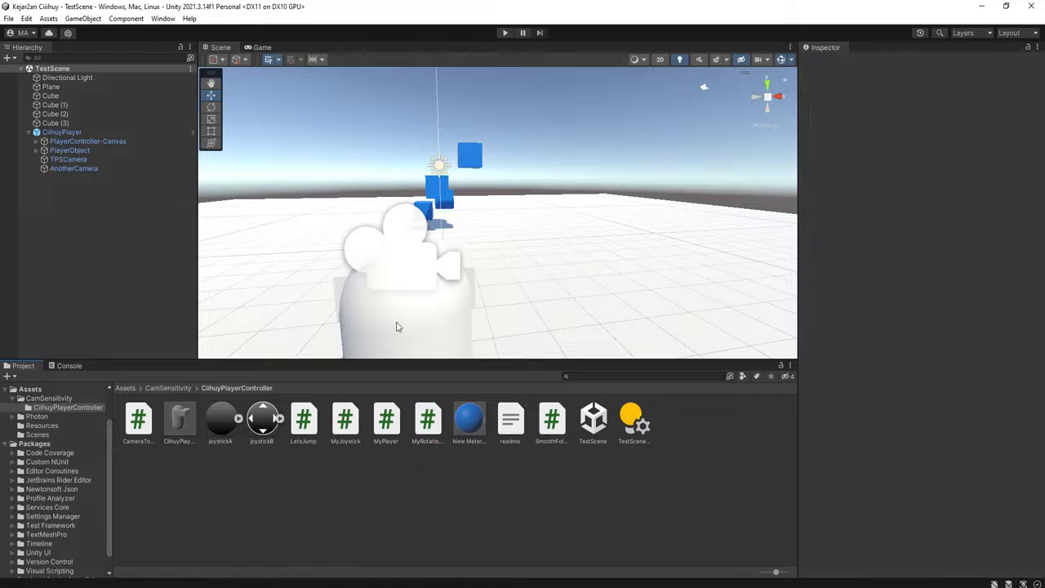
Expand PlayerObject and PlayerController-Canvas, then select the MyRotationTouchpad object
left_click(44, 150)
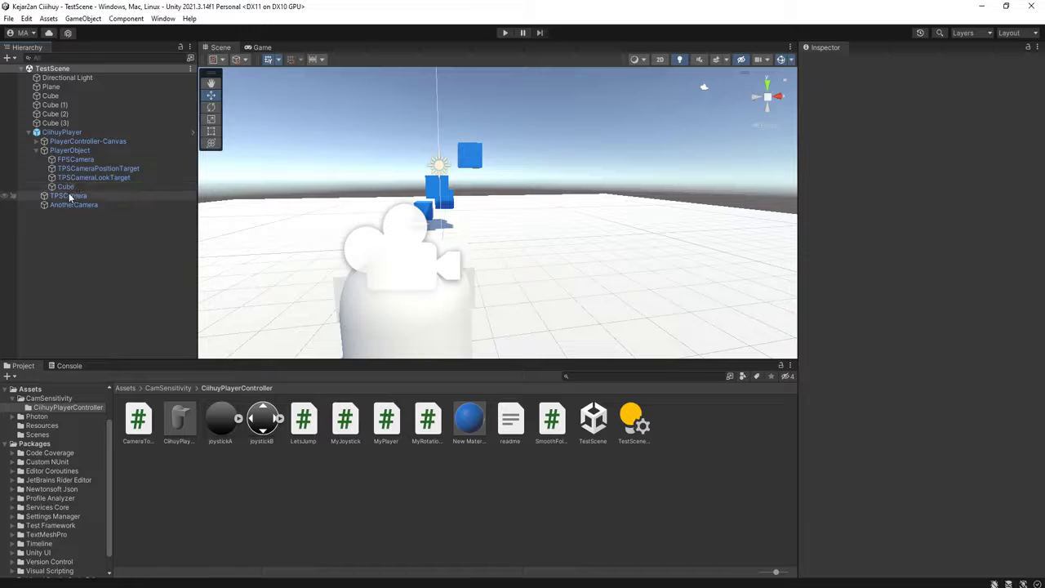
left_click(36, 142)
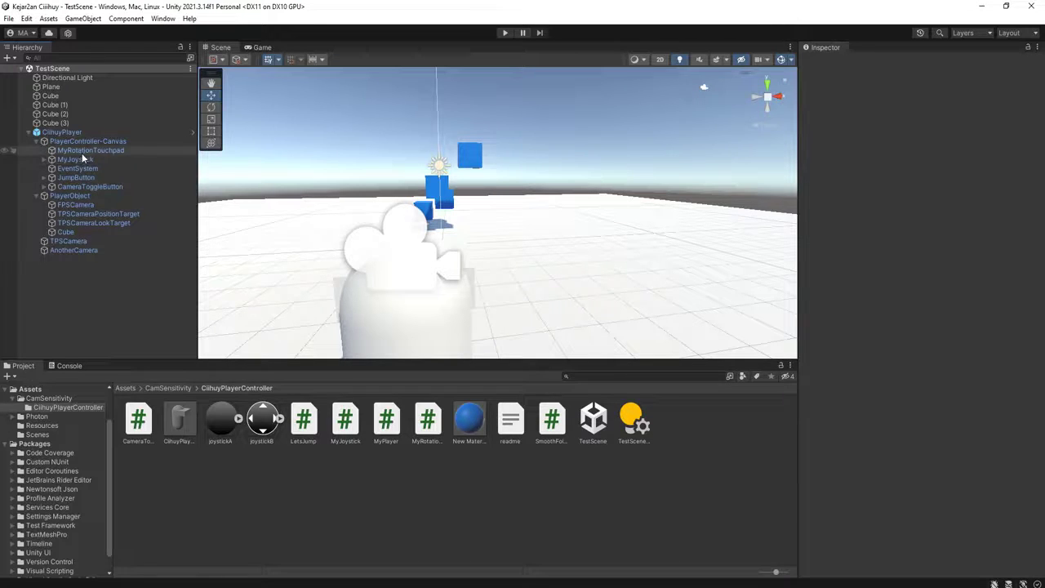
left_click(85, 150)
Frame the touchpad canvas, switch to the game view, and reselect MyRotationTouchpad
key("f")
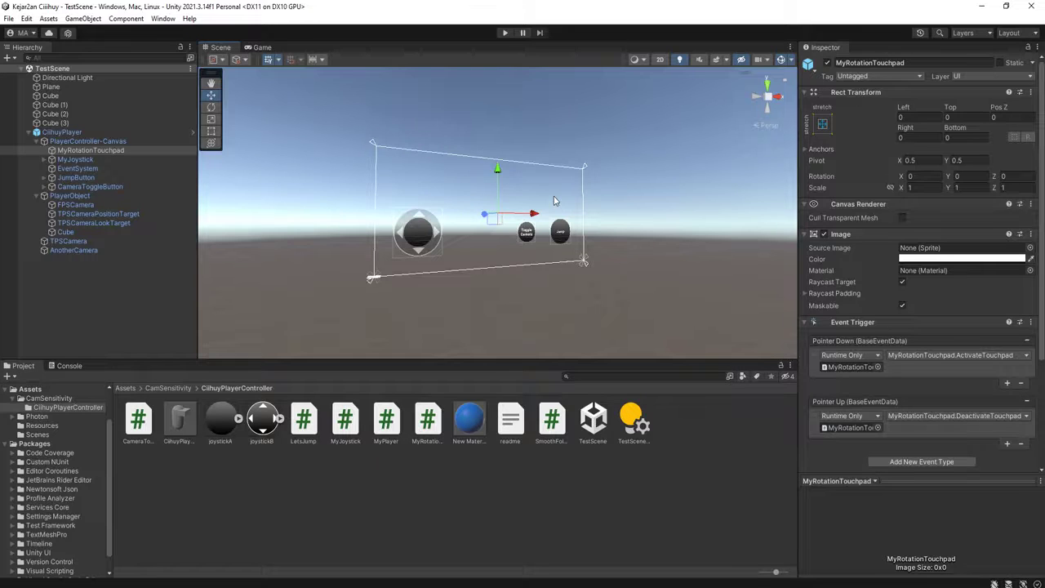
left_click(260, 47)
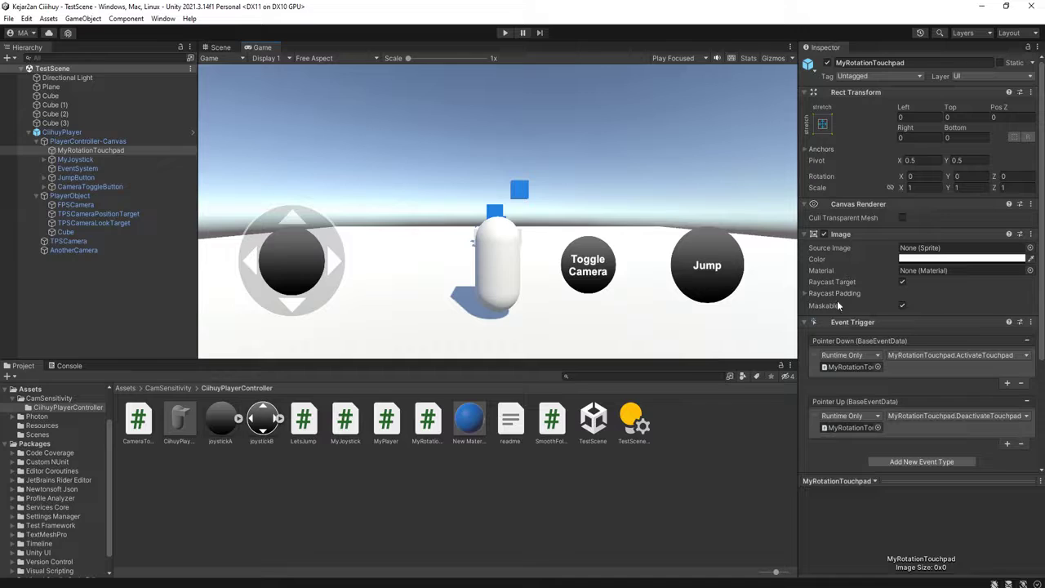
left_click(848, 368)
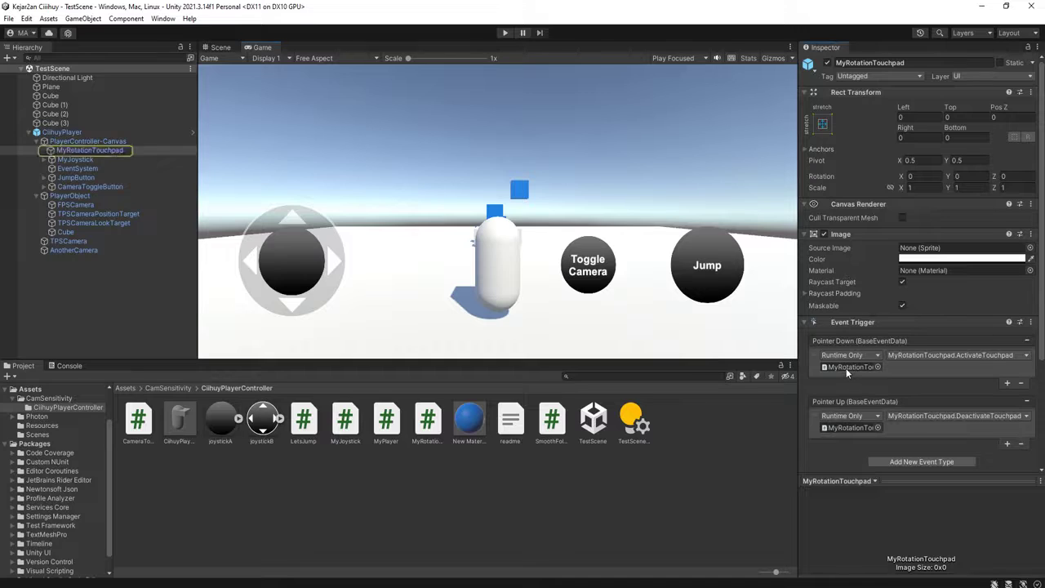
left_click(97, 152)
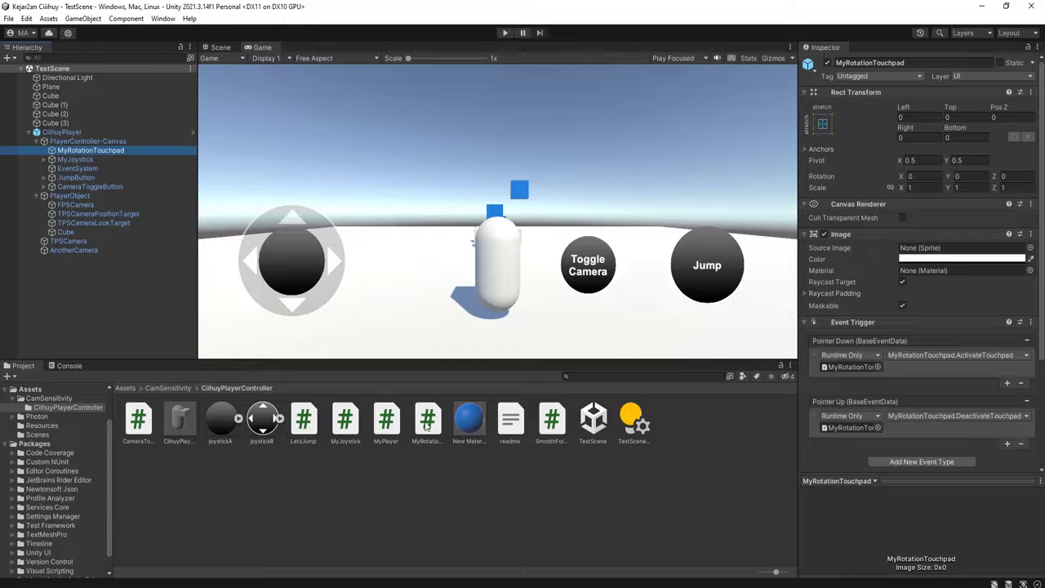
Open MyRotationTouchpad.cs in Notepad++, highlight RotationSpeed on line 10, and return to Unity
left_click(422, 426)
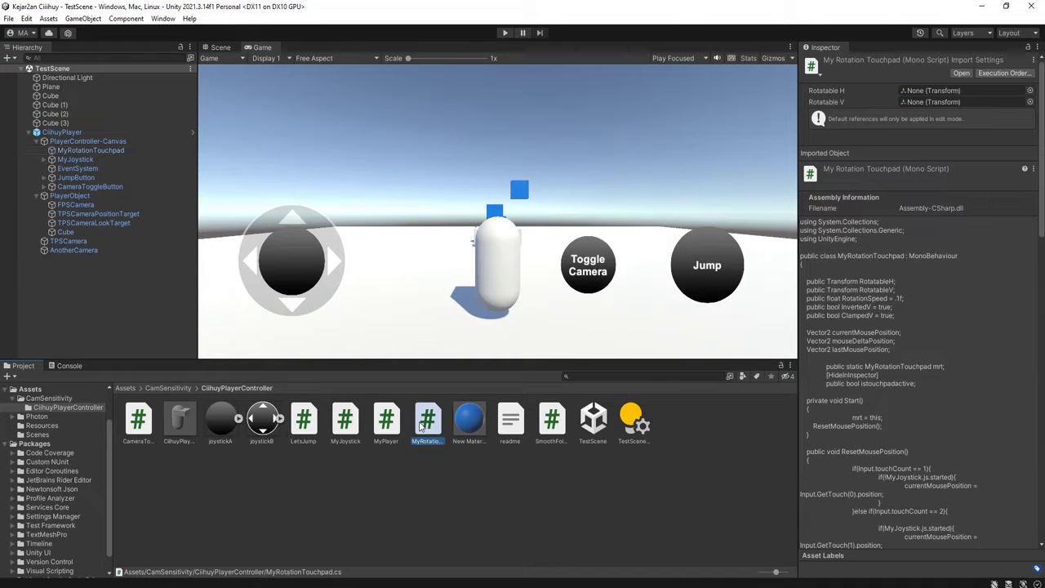
double_click(421, 426)
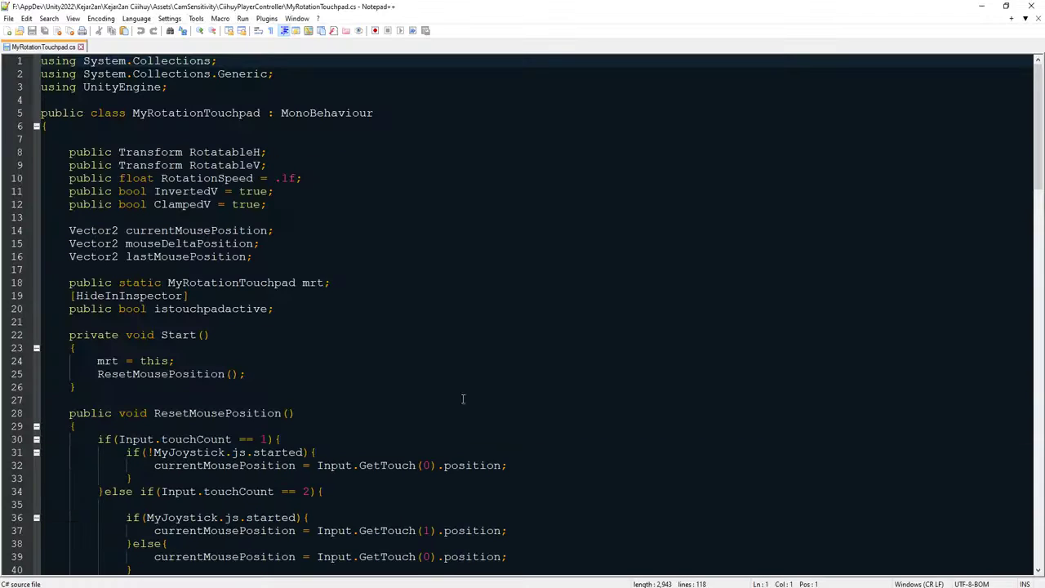
left_click(219, 178)
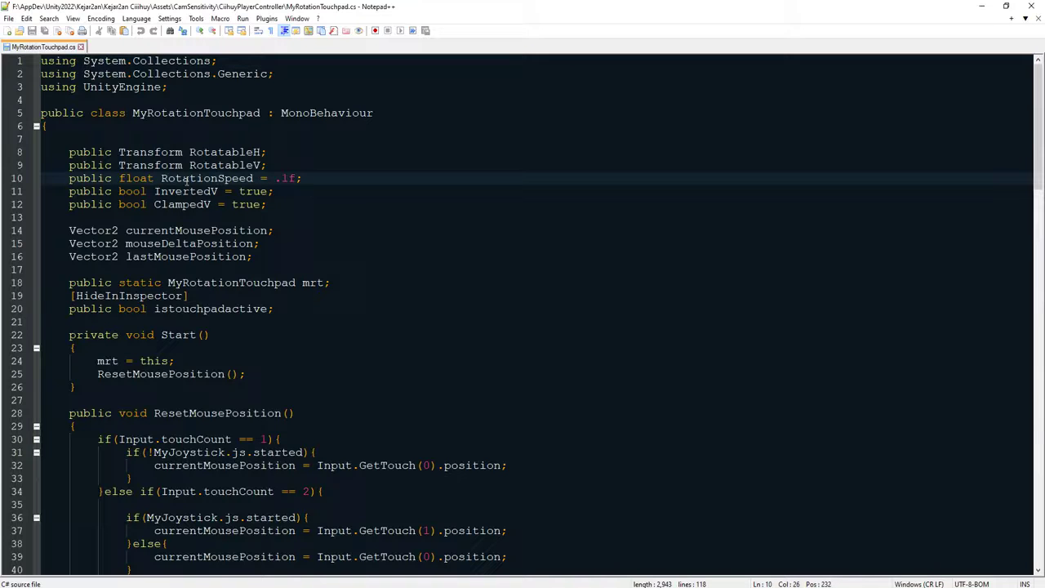
double_click(186, 179)
key("alt+Tab")
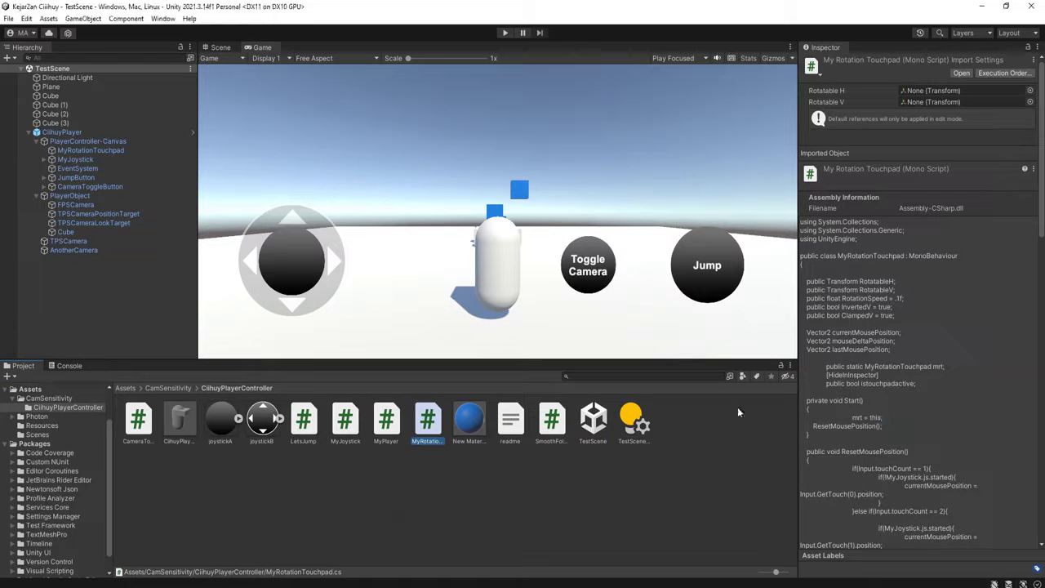
Change MyRotationTouchpad's Rotation Speed from 0.1 to 0.5 in the Inspector and run TestScene
scroll(881, 269, "down", 3)
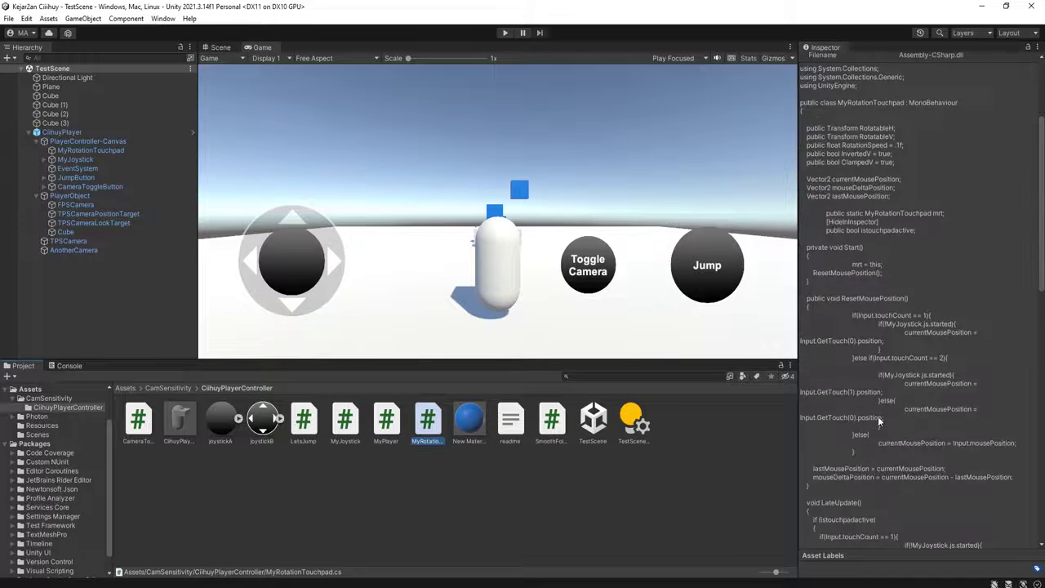
left_click(80, 151)
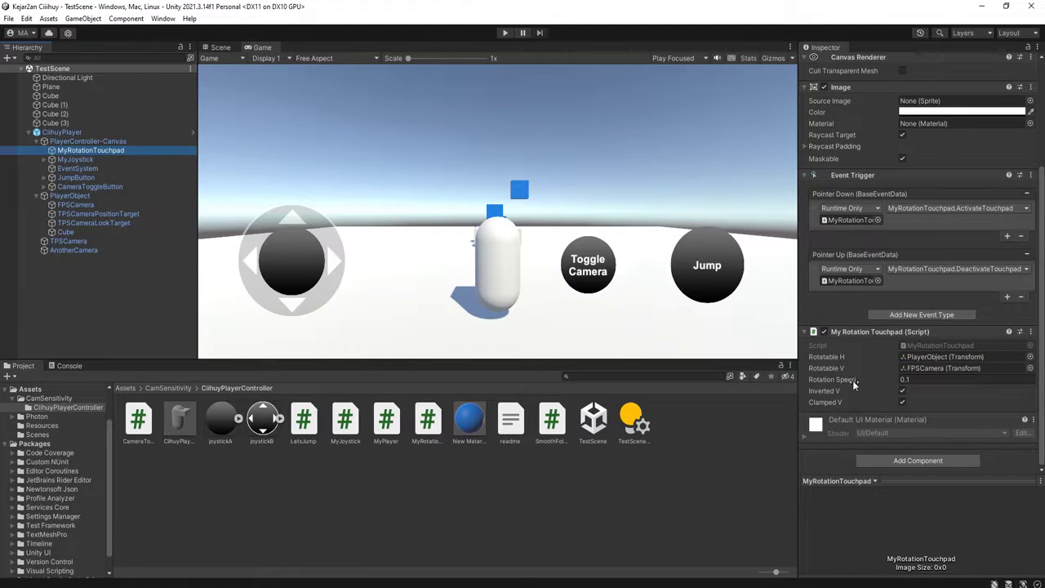
left_click(905, 381)
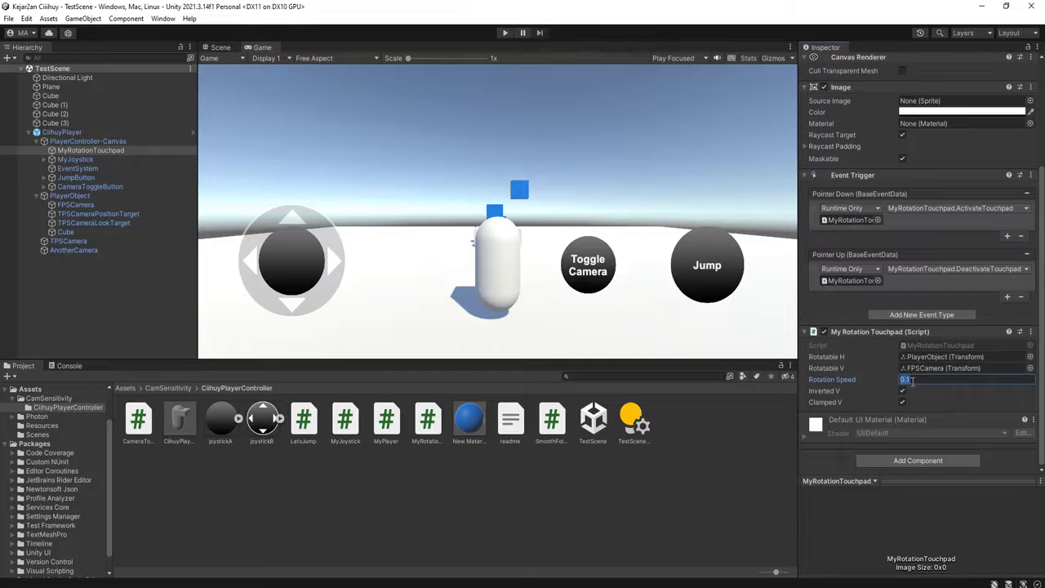
left_click(912, 380)
key("BackSpace")
type("5")
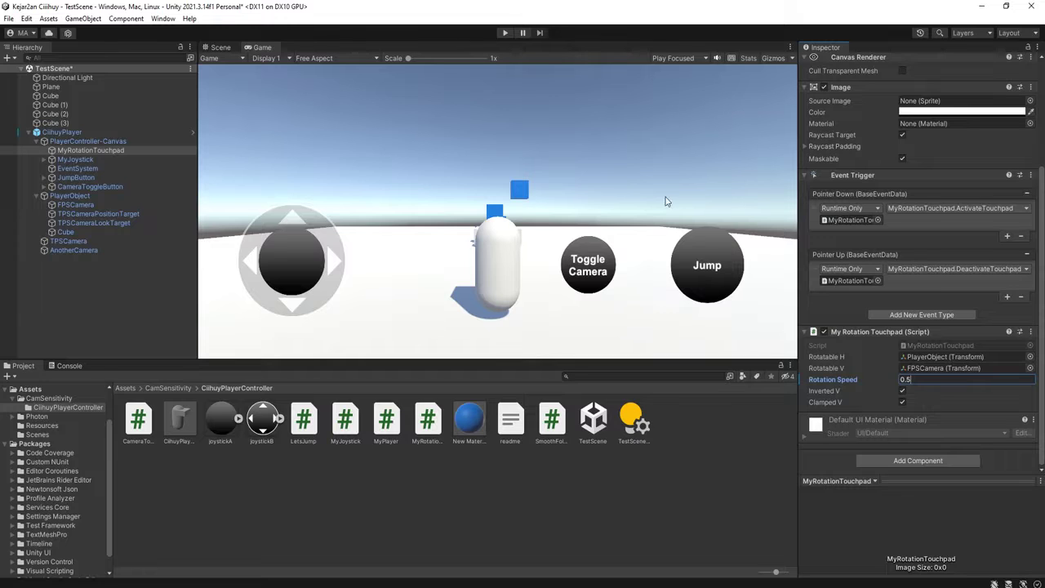
left_click(505, 33)
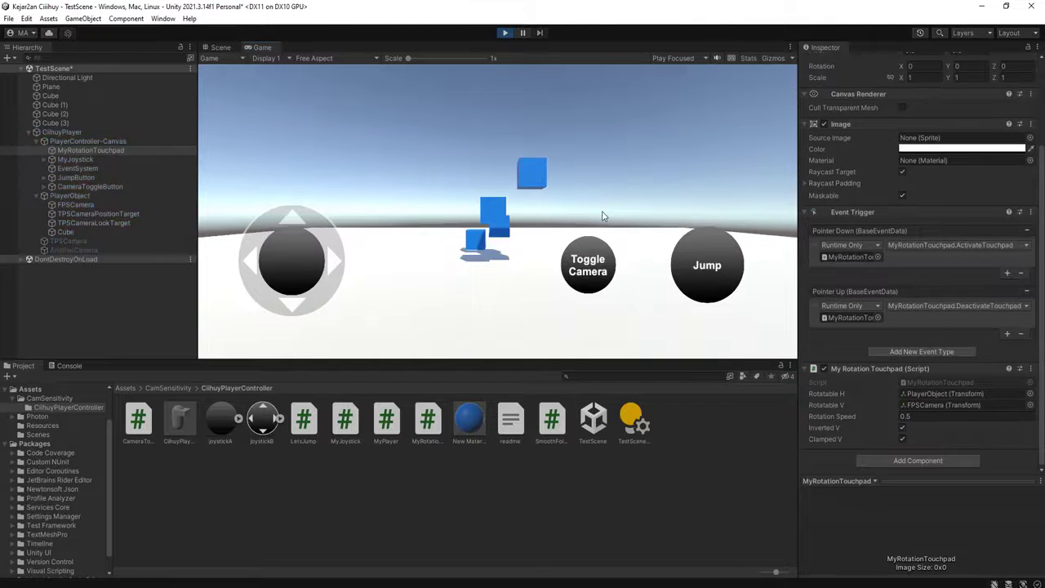
Rotate the camera with the touchpad, then test it with Rotation Speed set to 0.05
mouse_move(603, 215)
left_mouse_down()
mouse_move(576, 180)
mouse_move(542, 176)
mouse_move(625, 169)
mouse_move(583, 197)
mouse_move(551, 194)
mouse_move(605, 199)
left_mouse_up()
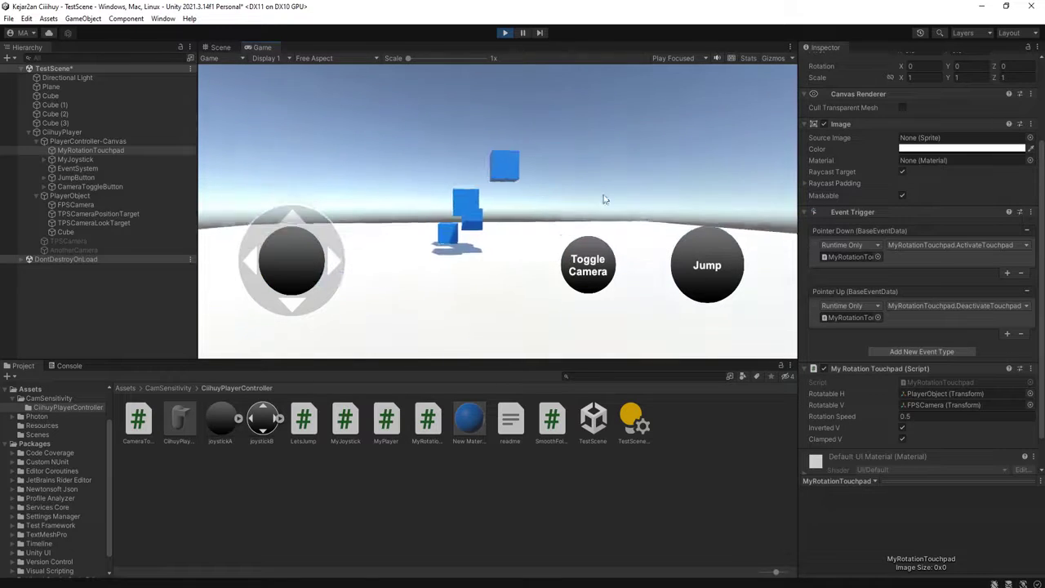
left_click(943, 416)
type("0.05")
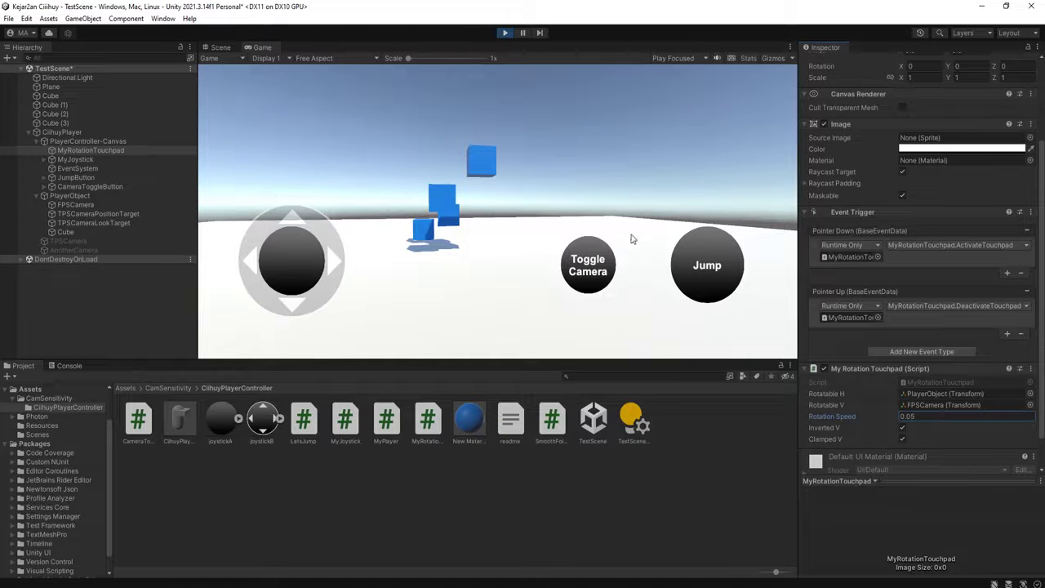
mouse_move(630, 239)
left_mouse_down()
mouse_move(572, 187)
mouse_move(387, 182)
mouse_move(663, 189)
mouse_move(407, 159)
left_mouse_up()
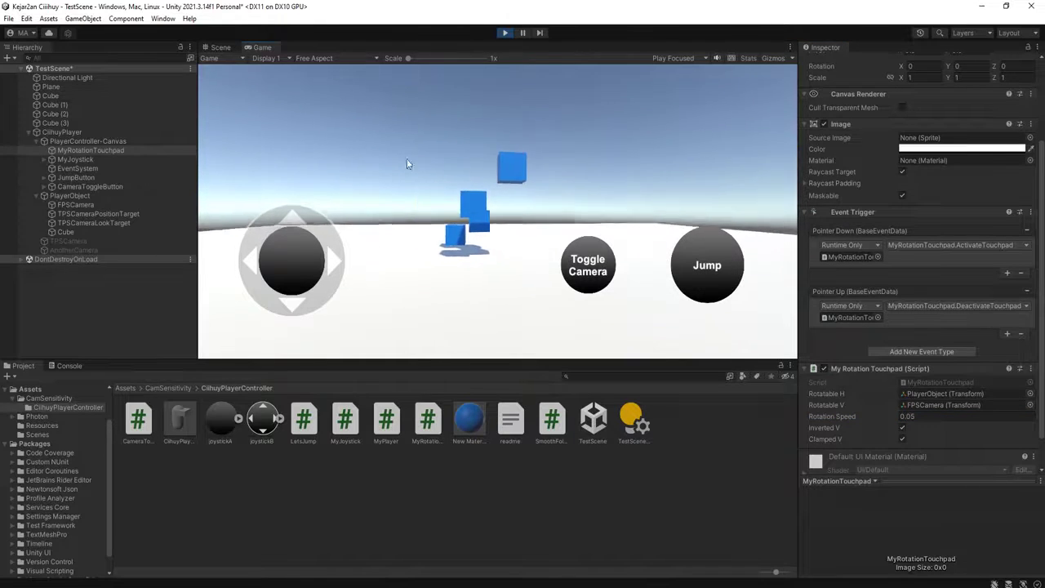
Set Rotation Speed to 1, test the camera rotation, and stop Play mode
left_click(929, 417)
type("1")
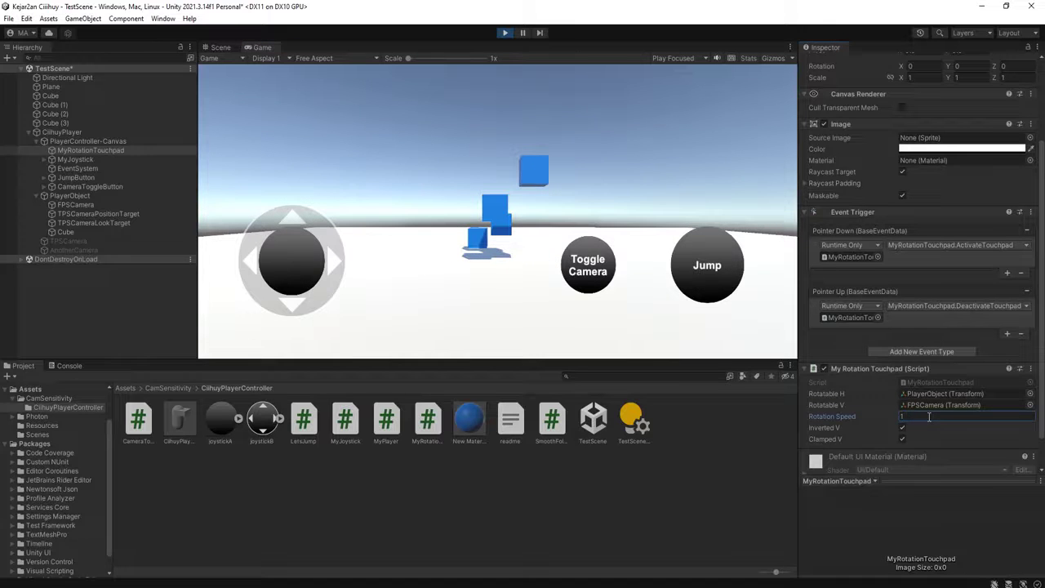
mouse_move(527, 192)
left_mouse_down()
mouse_move(538, 178)
mouse_move(428, 192)
mouse_move(469, 182)
mouse_move(512, 213)
mouse_move(394, 195)
mouse_move(511, 228)
mouse_move(508, 215)
mouse_move(466, 226)
mouse_move(503, 200)
mouse_move(953, 453)
left_mouse_up()
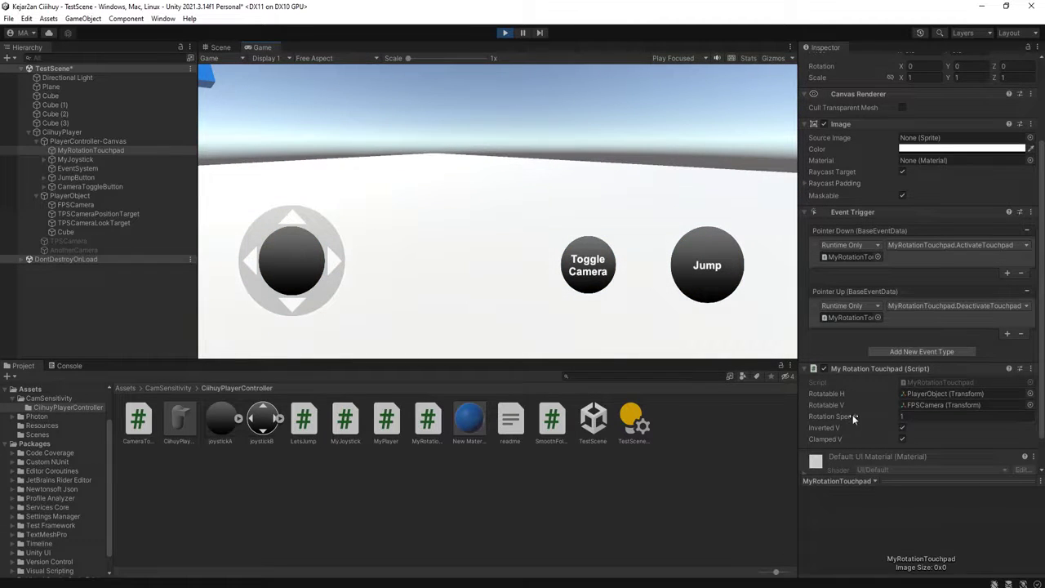
left_click(506, 34)
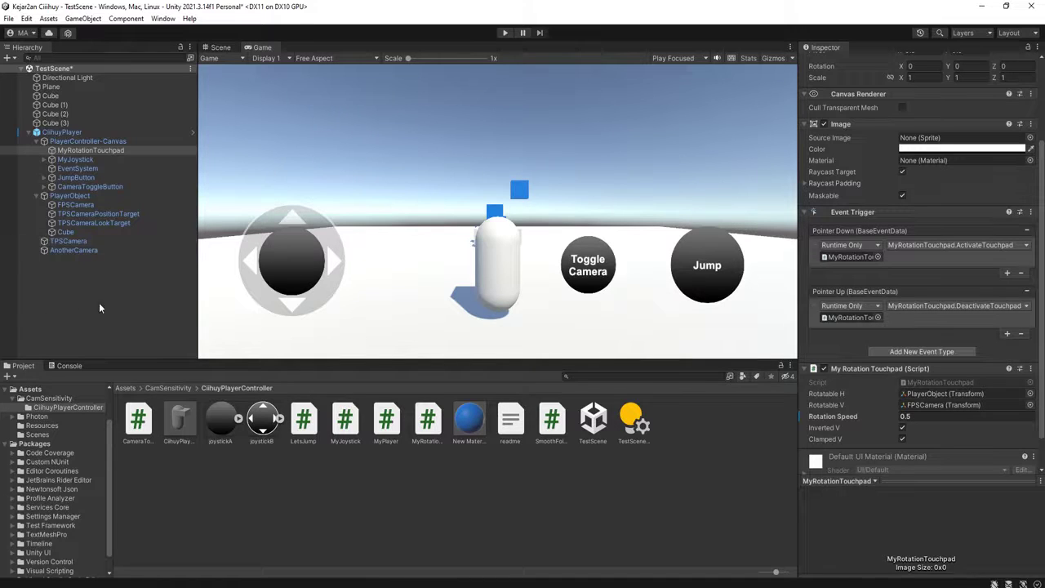
Create a UI Slider from CiihuyPlayer's right-click UI menu
left_click(70, 132)
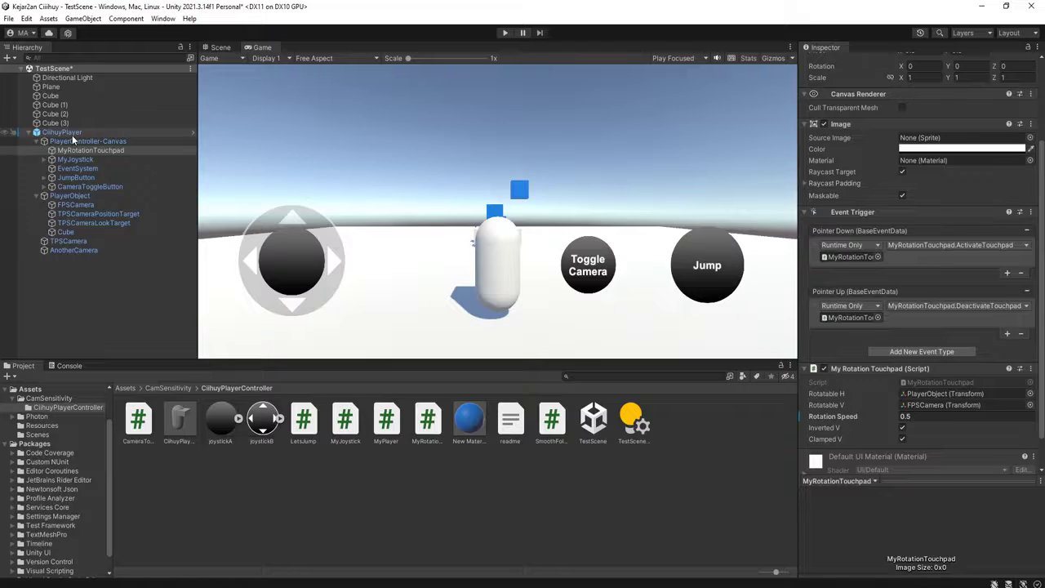
right_click(70, 133)
left_click(57, 286)
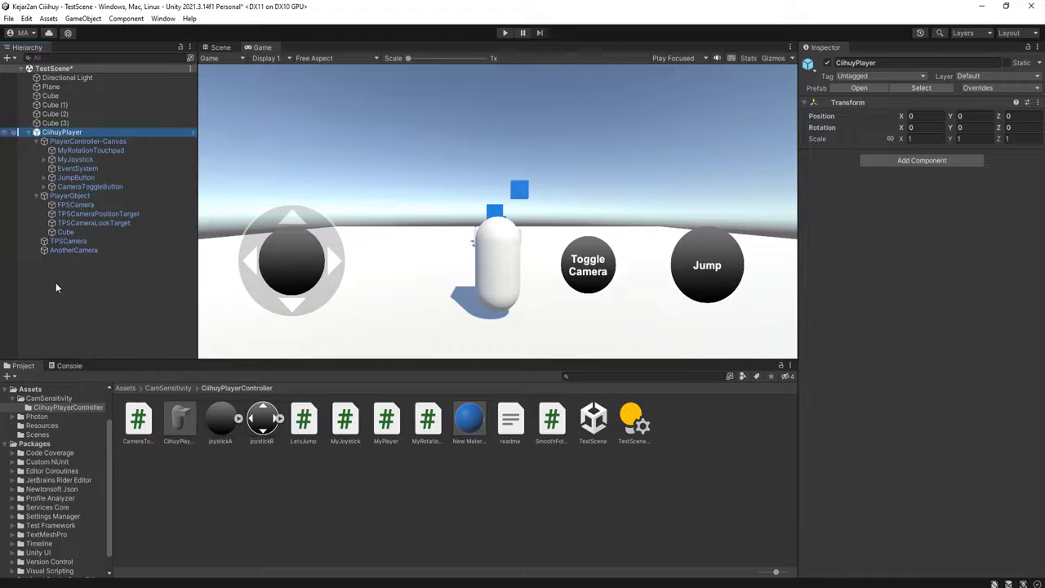
left_click(73, 136)
right_click(75, 132)
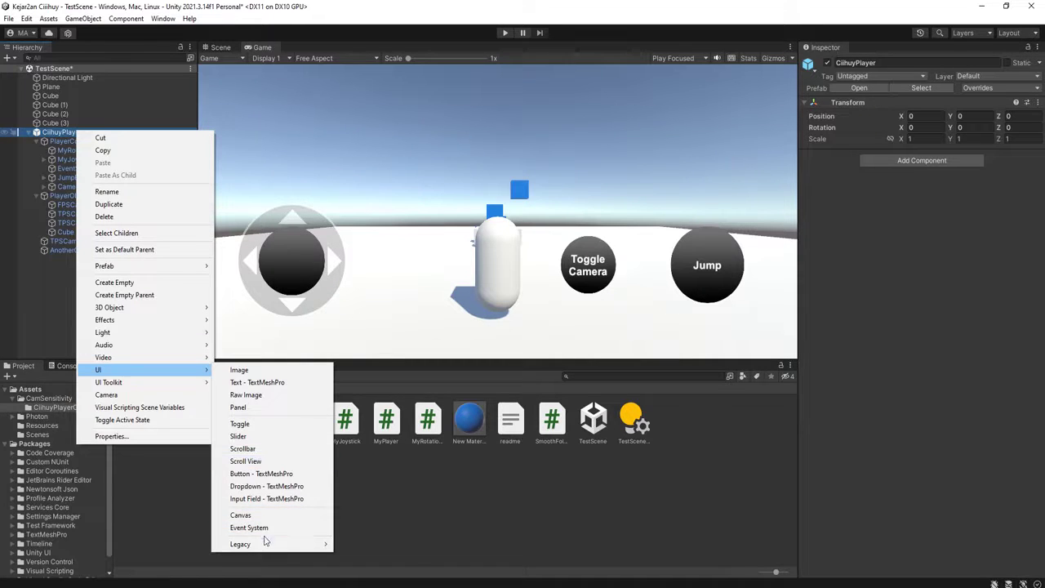
mouse_move(151, 370)
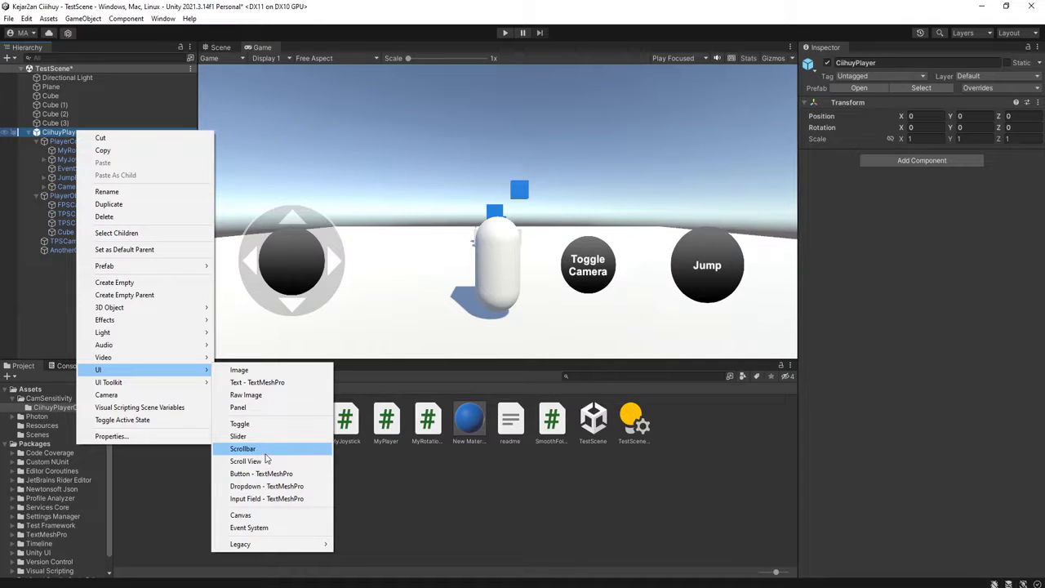
left_click(263, 436)
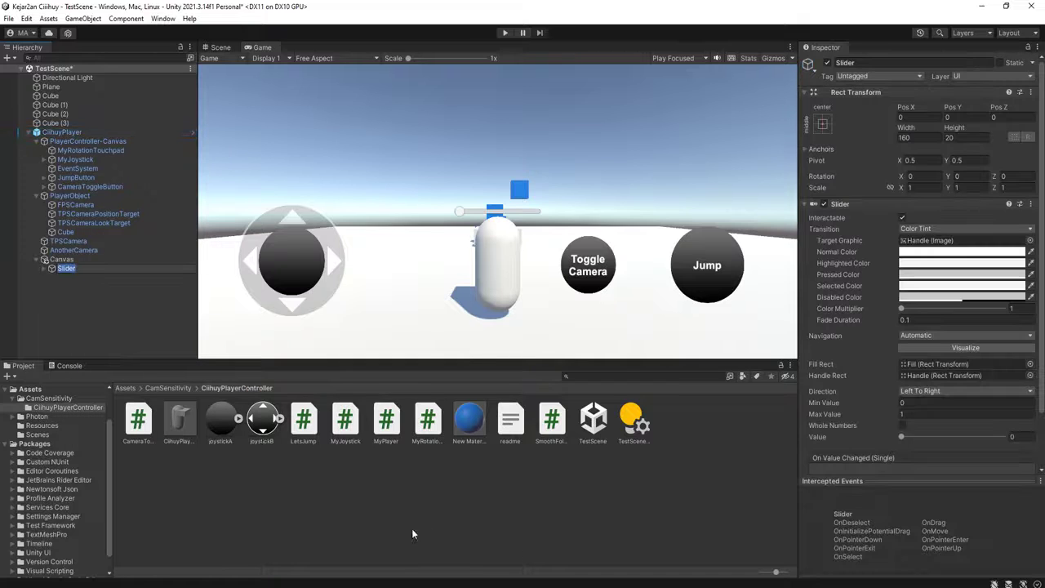
Move the Slider under PlayerController-Canvas and delete the leftover empty Canvas
left_click_drag(63, 268, 67, 137)
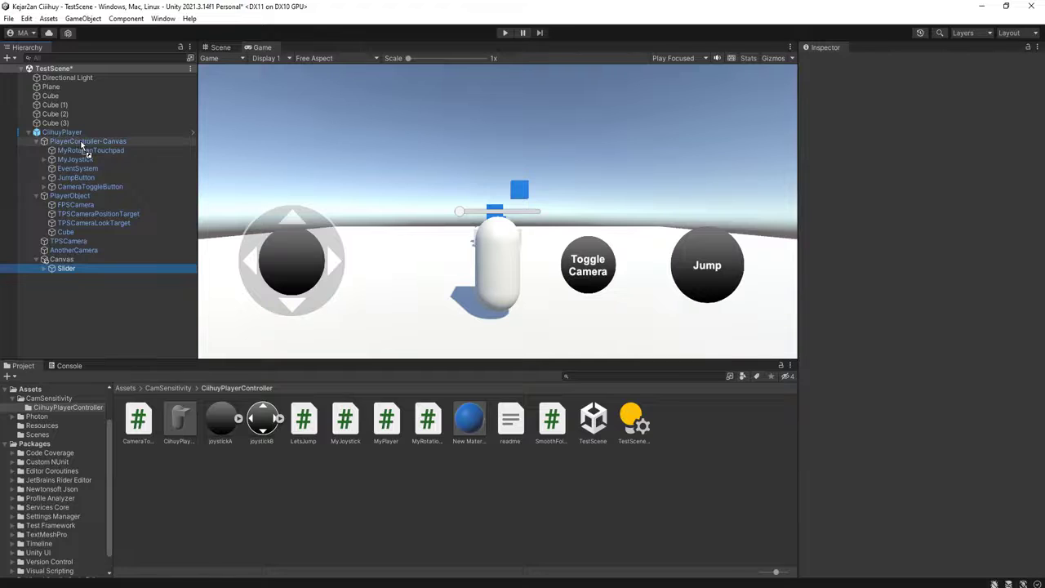
left_click_drag(67, 137, 82, 141)
left_click(65, 269)
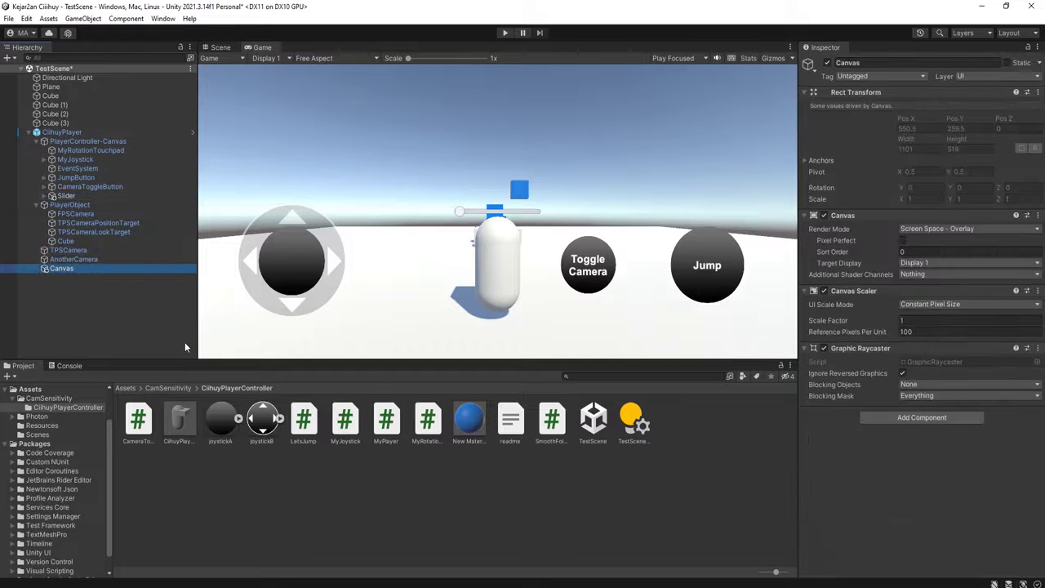
key("Delete")
Inspect the Slider and PlayerController-Canvas settings, then select MyRotationTouchpad
left_click(65, 196)
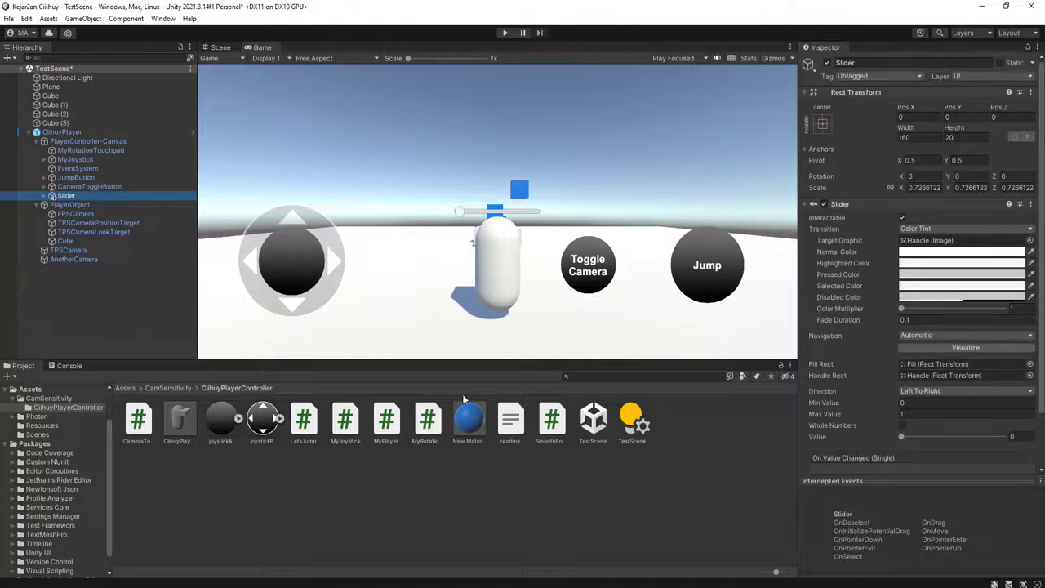
scroll(849, 445, "down", 2)
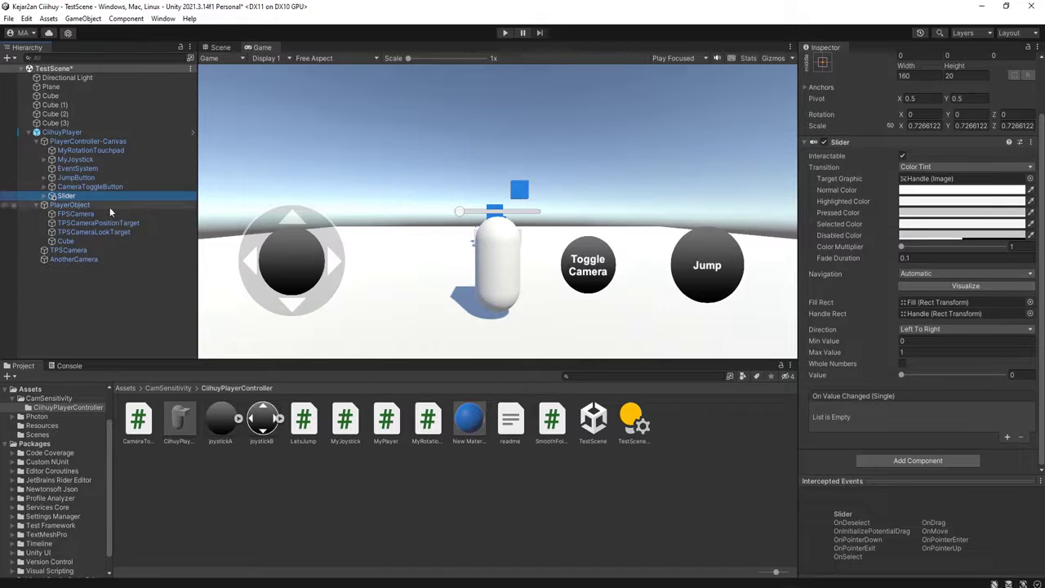
left_click(77, 144)
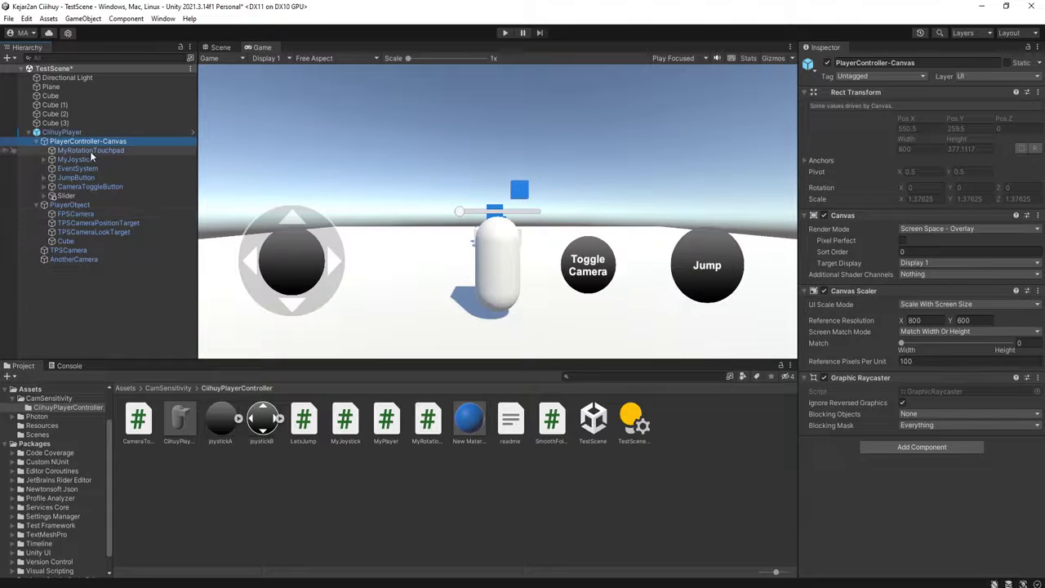
left_click(88, 150)
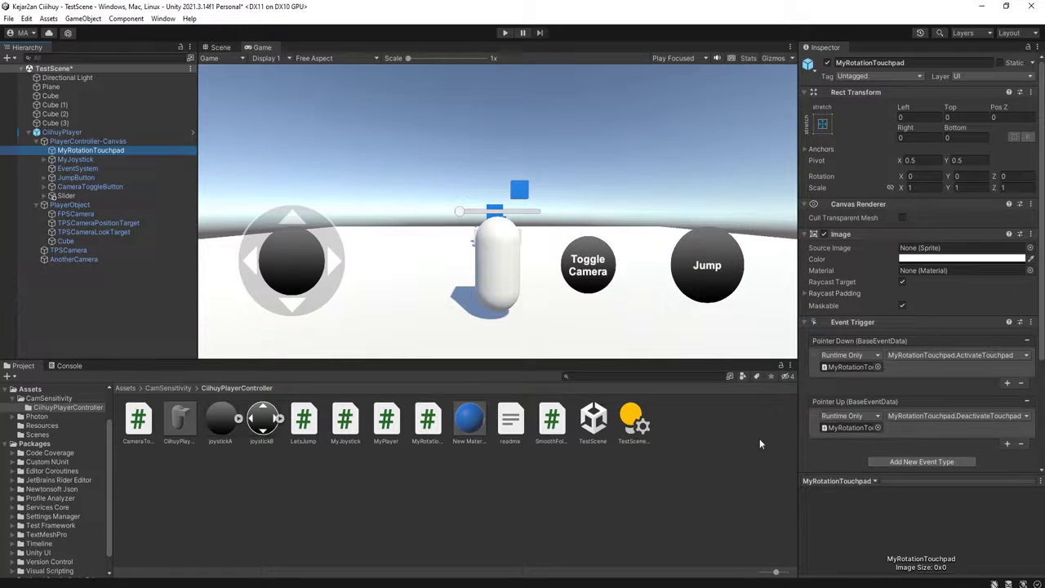
Choose Edit Script from the My Rotation Touchpad (Script) component menu to load it in Notepad++
scroll(901, 404, "down", 3)
left_click(1032, 332)
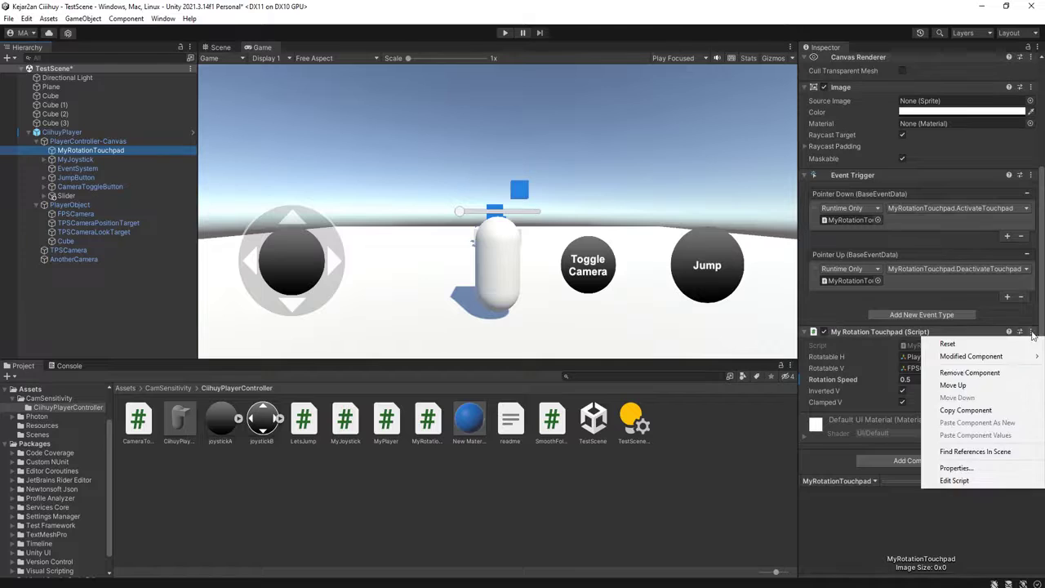
left_click(980, 484)
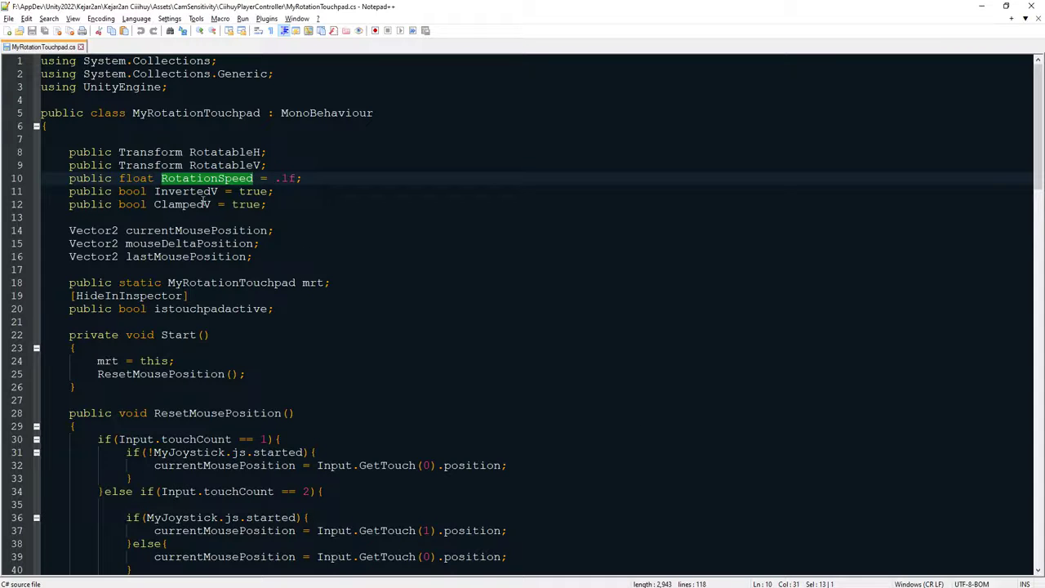
Add a 'using UnityEngine.UI' import to the script and save
left_click(184, 94)
key("ctrl+d")
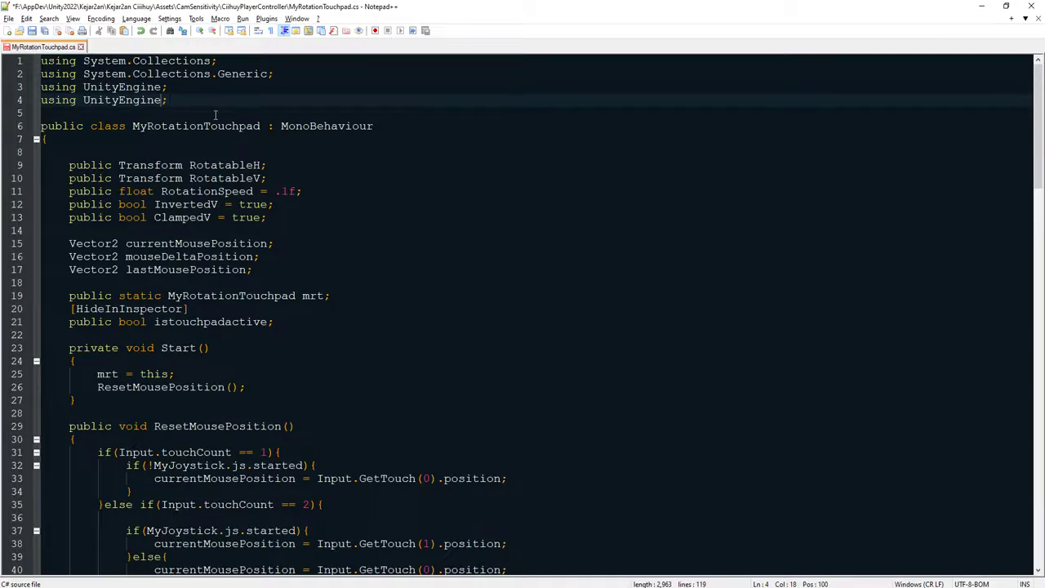
type(".UI")
key("ctrl+s")
Declare 'public Slider mySlider' below the ClampedV line and save
left_click(132, 99)
left_click(328, 218)
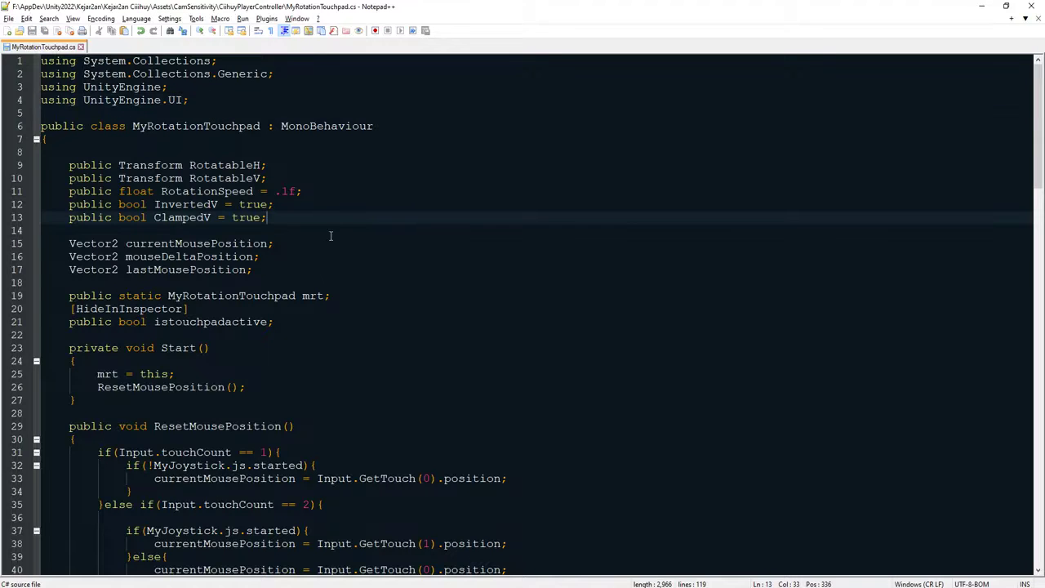
key("Return")
key("Return")
type("pud")
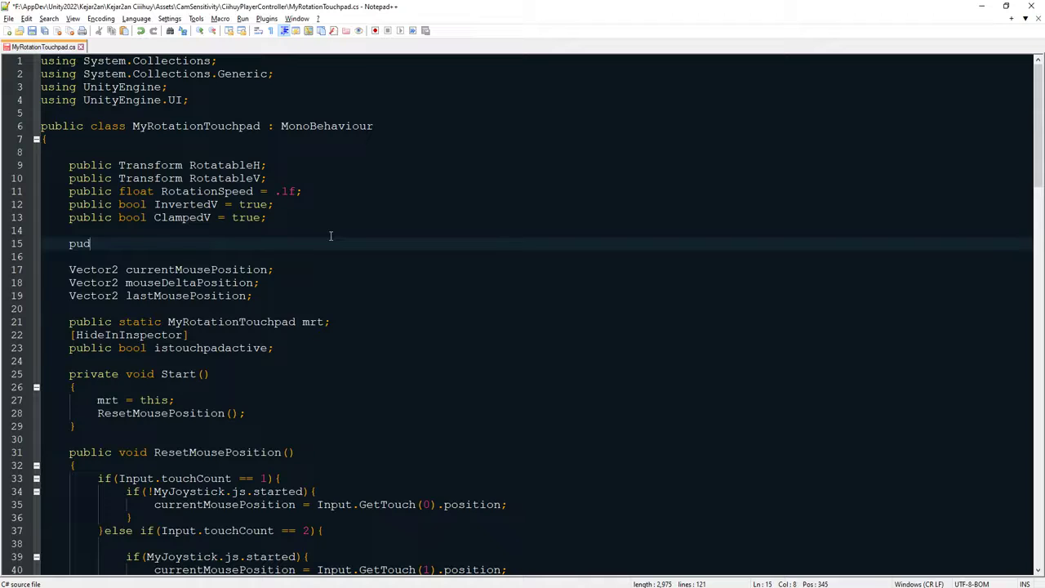
type("bl")
key("BackSpace")
key("BackSpace")
key("BackSpace")
type("blic ")
type("Slider")
type(" mySlider;")
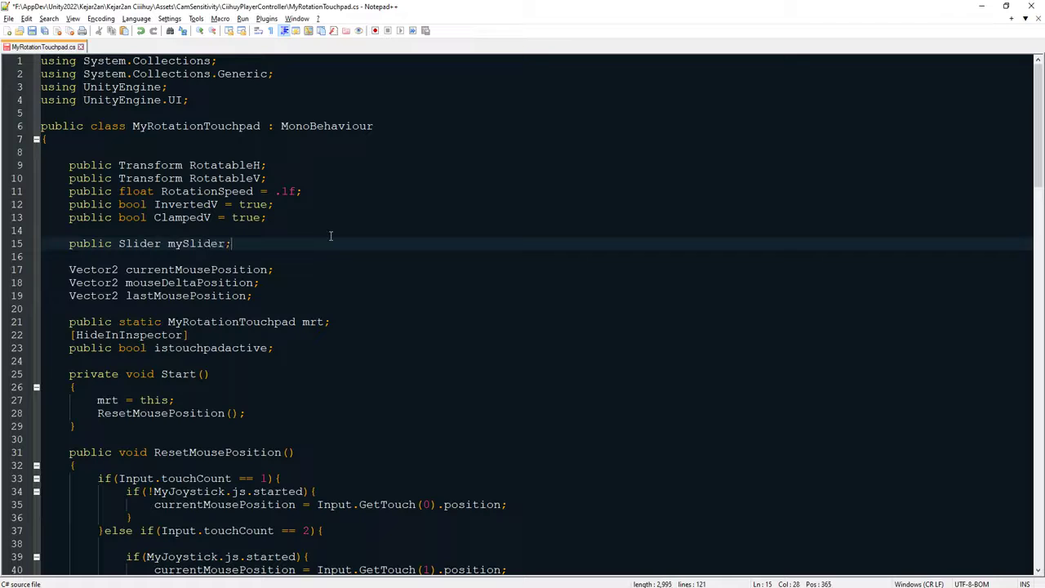
key("ctrl+s")
key("Left")
key("ctrl+shift+Left")
Review the RotationSpeed and mySlider fields, then move into the Start method
double_click(172, 193)
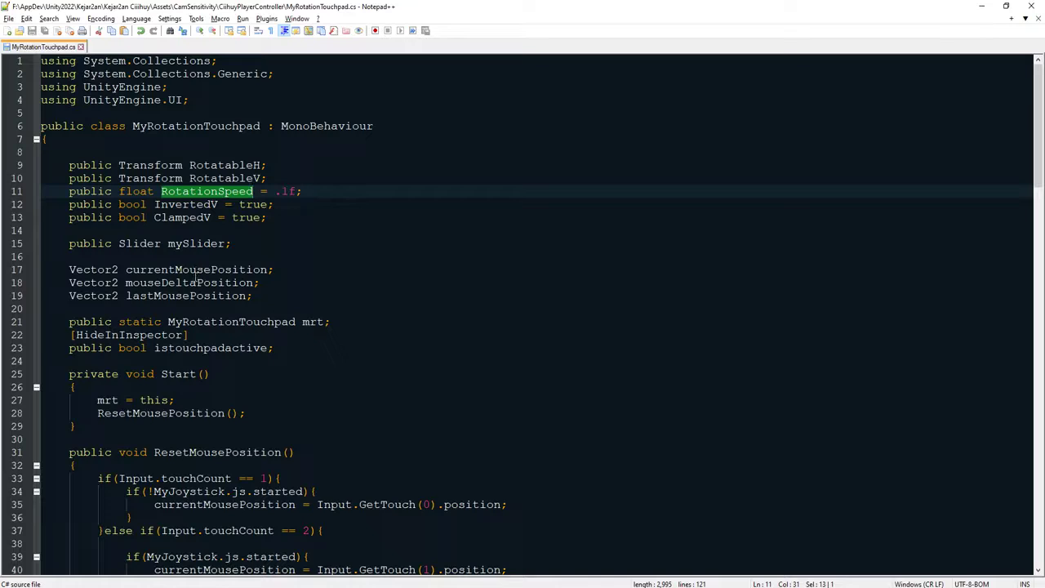
double_click(186, 245)
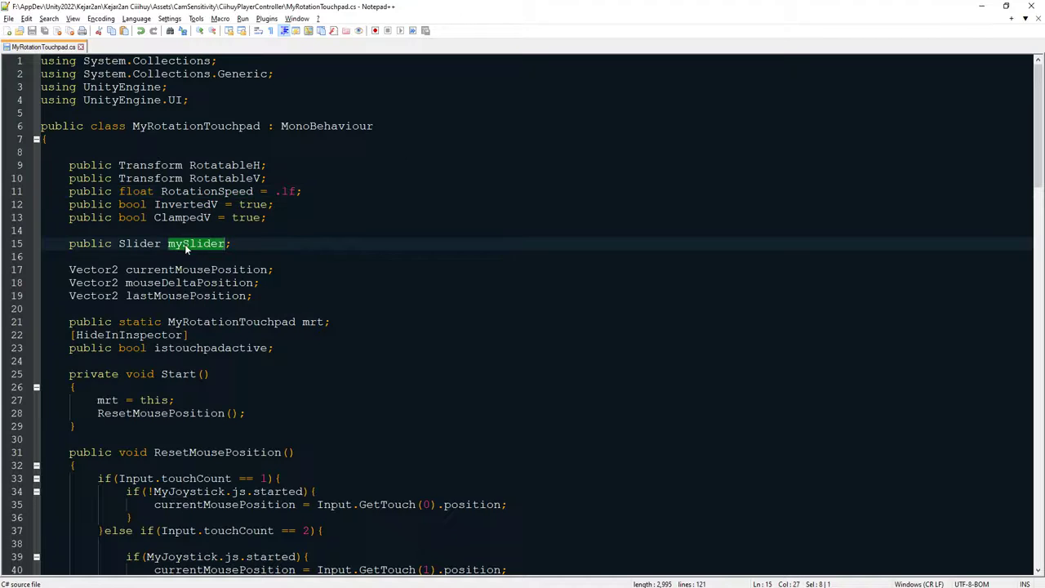
left_click(344, 427)
left_click(261, 414)
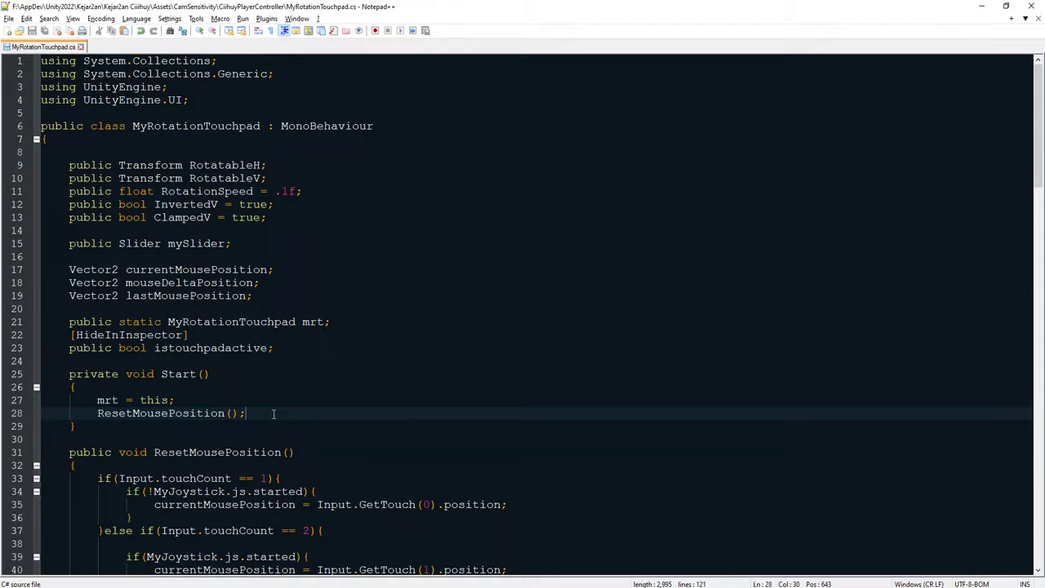
left_click(219, 414)
scroll(334, 483, "down", 5)
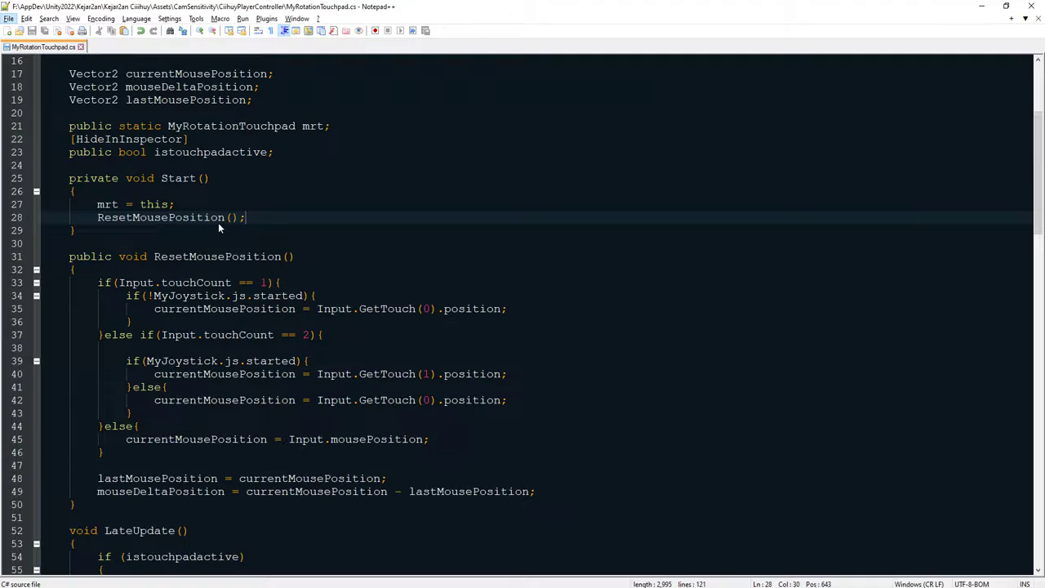
Add blank lines at the top of LateUpdate and type 'RotationSpeed ='
left_click(210, 257)
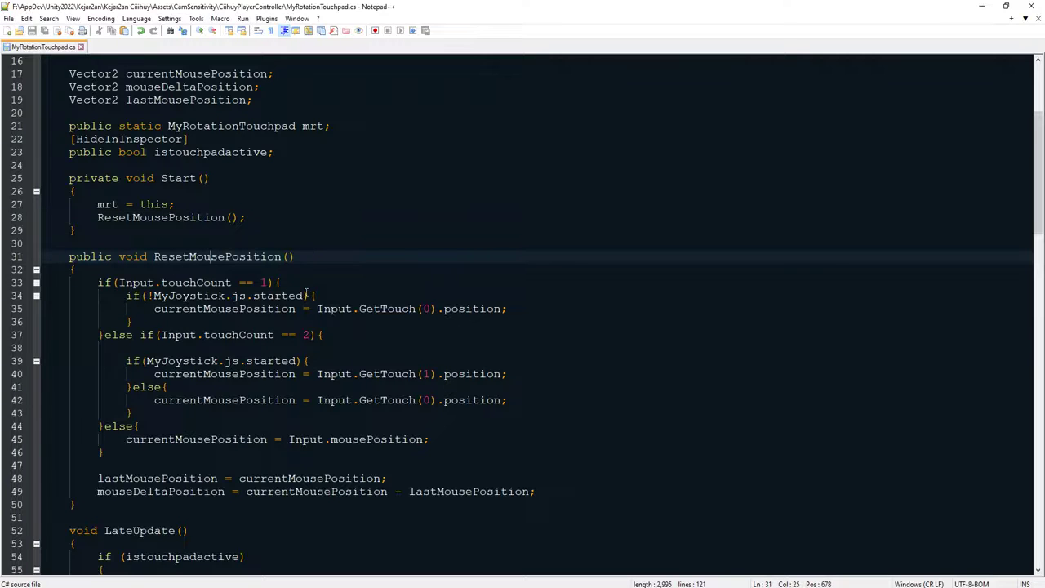
scroll(309, 298, "down", 4)
scroll(310, 315, "down", 4)
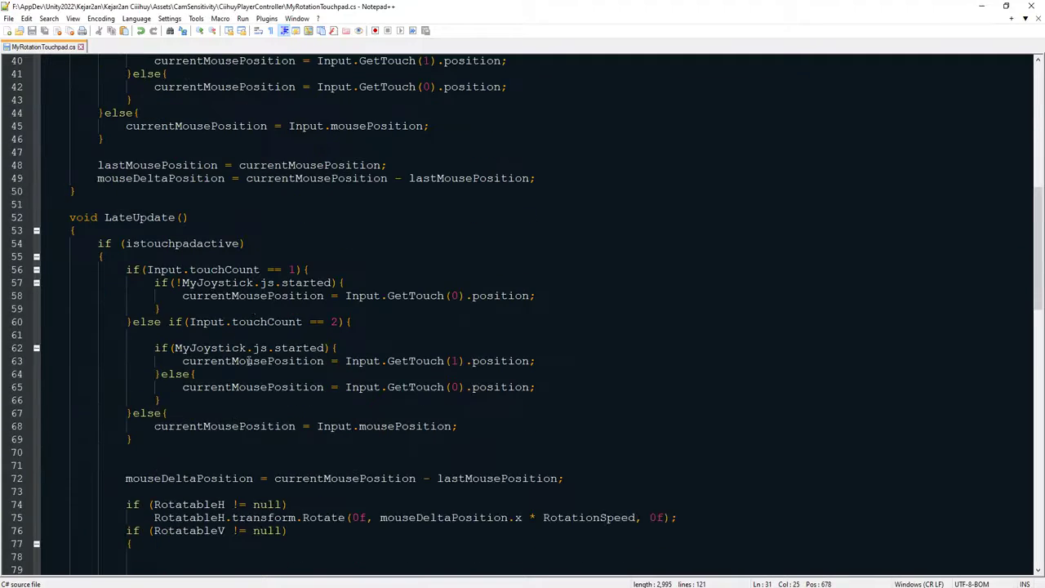
left_click(209, 231)
scroll(408, 345, "down", 3)
scroll(341, 344, "up", 5)
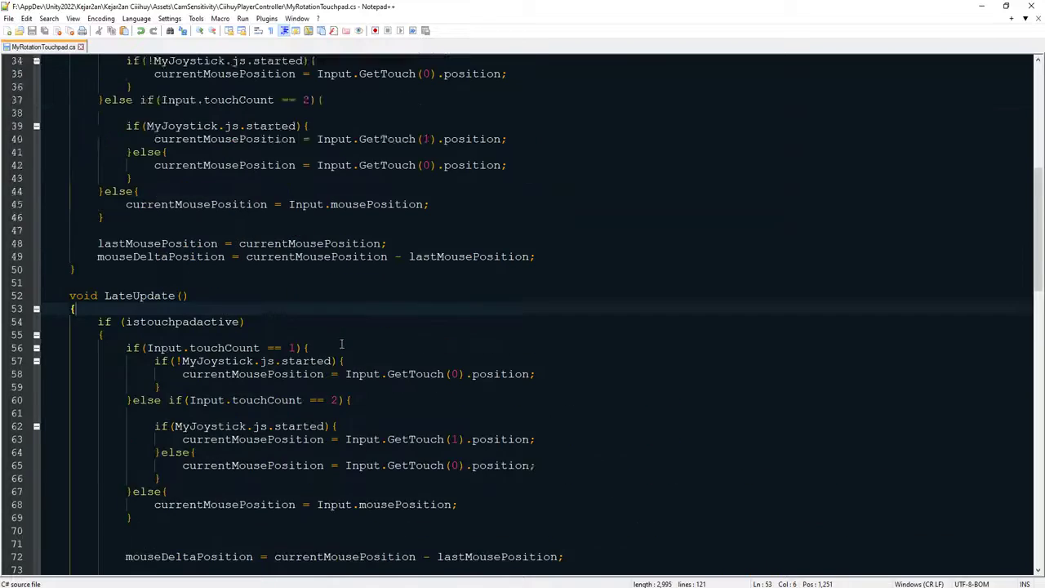
scroll(342, 344, "down", 6)
key("Return")
scroll(311, 359, "up", 2)
scroll(264, 379, "up", 3)
key("Return")
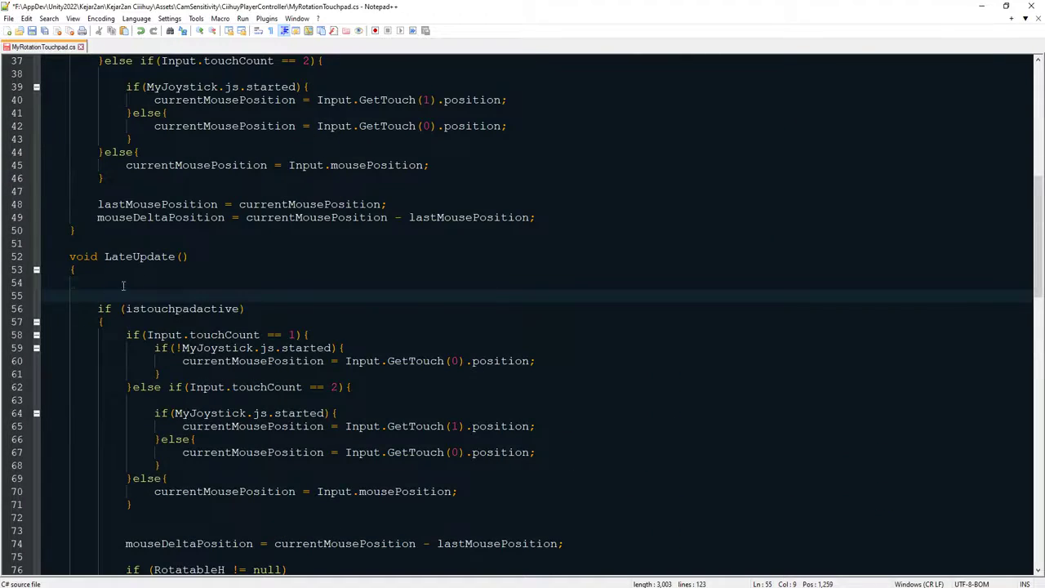
key("Up")
scroll(124, 285, "up", 1)
scroll(203, 323, "up", 10)
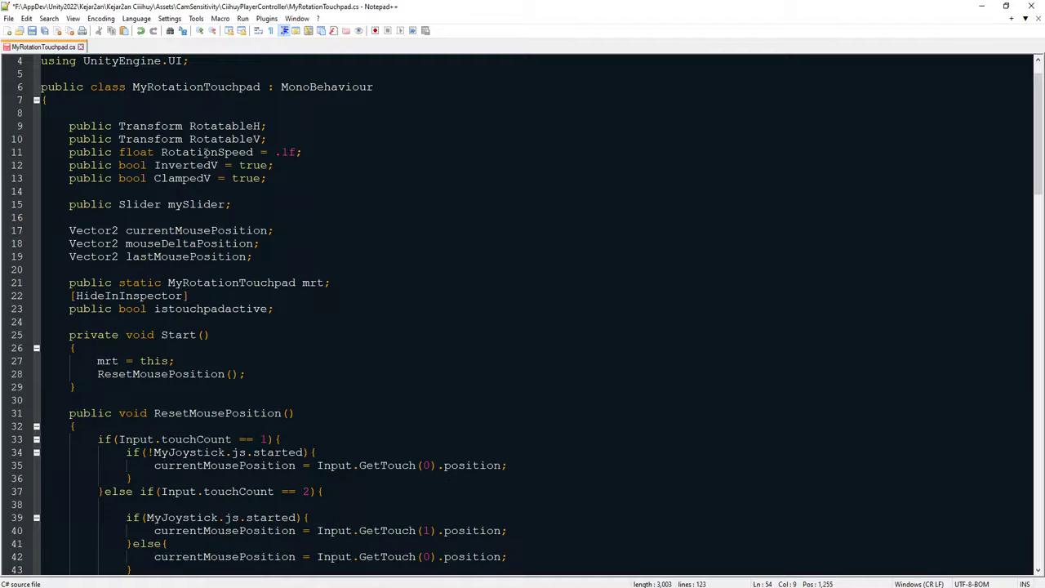
type("Ro")
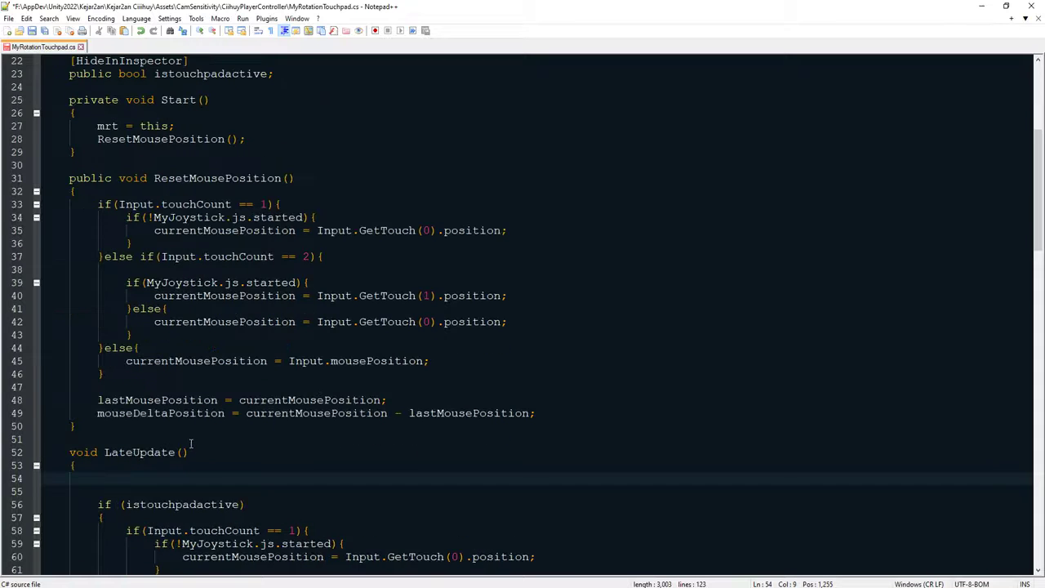
type("tationSpeed ")
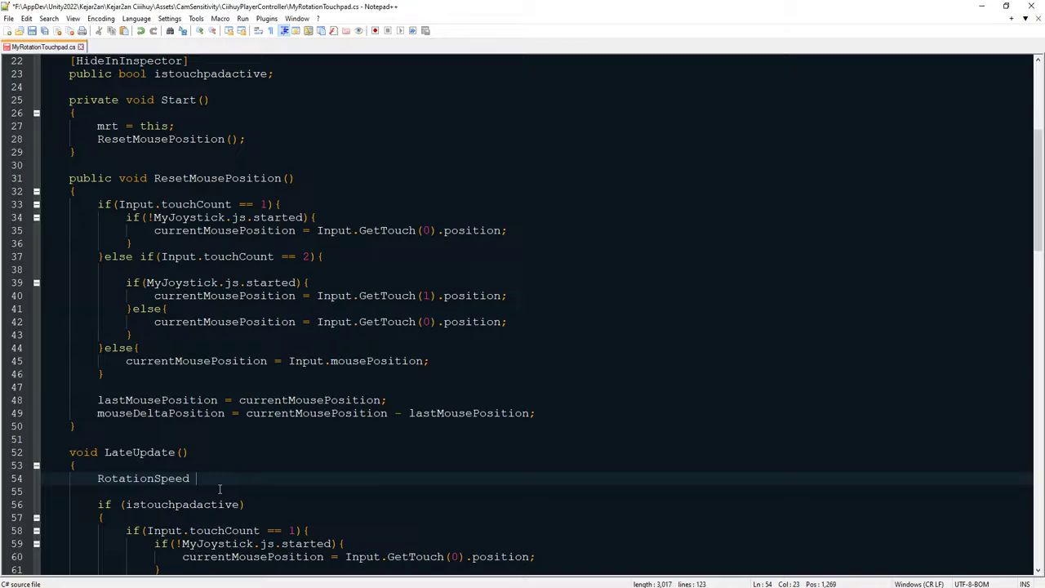
type("=")
Complete the line as 'RotationSpeed = mySlider.value', save, and switch to Unity
scroll(219, 489, "up", 1)
scroll(250, 419, "up", 2)
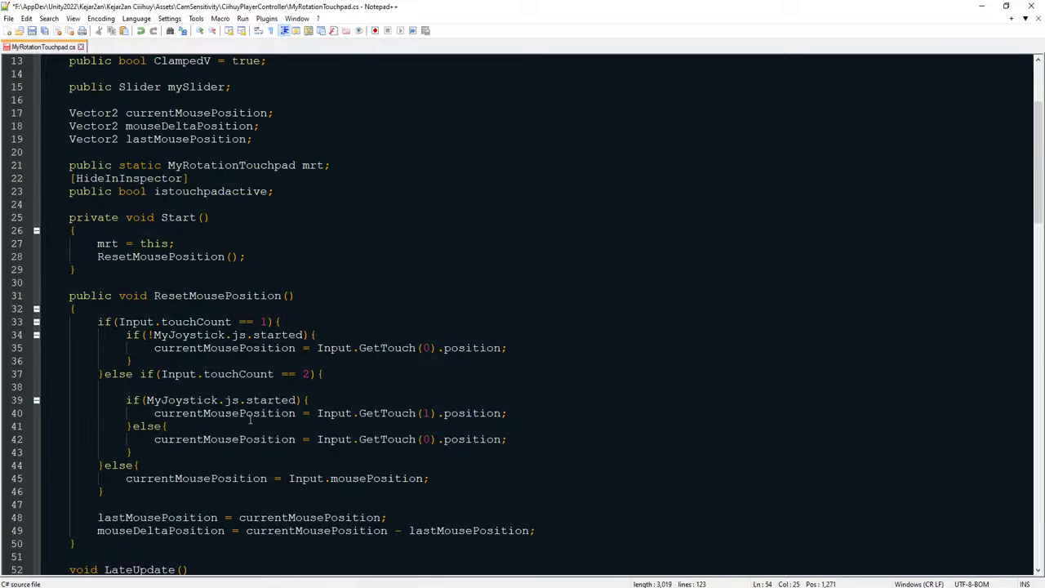
scroll(300, 383, "up", 4)
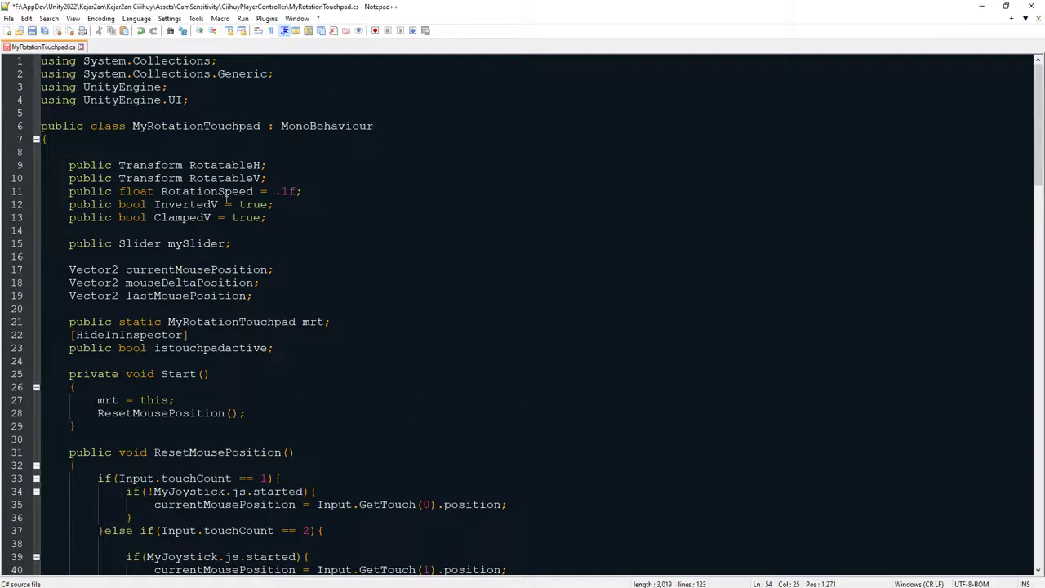
double_click(227, 193)
scroll(303, 451, "down", 4)
scroll(303, 452, "down", 5)
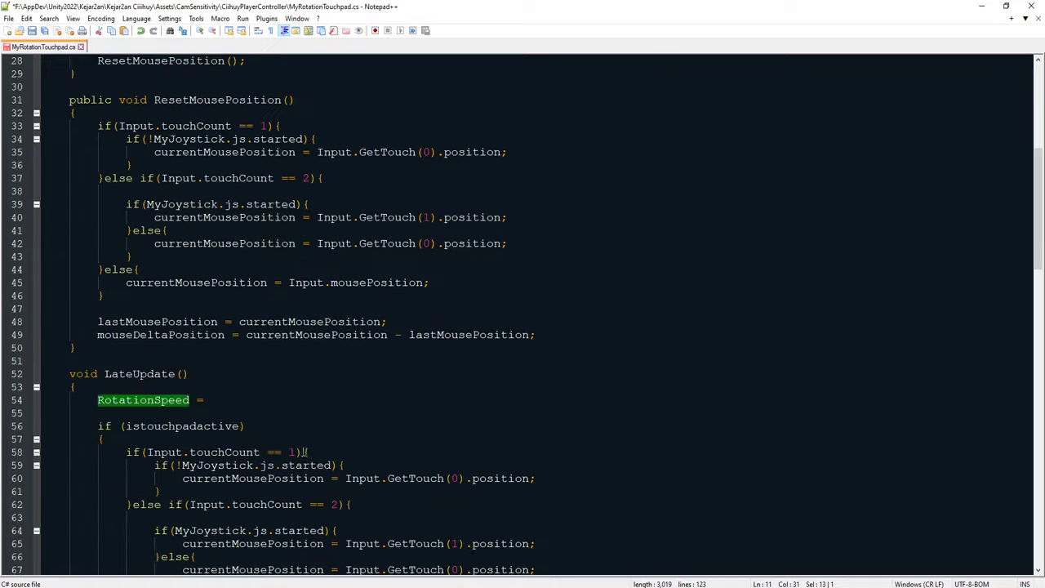
left_click(239, 400)
scroll(312, 428, "up", 5)
scroll(297, 442, "up", 3)
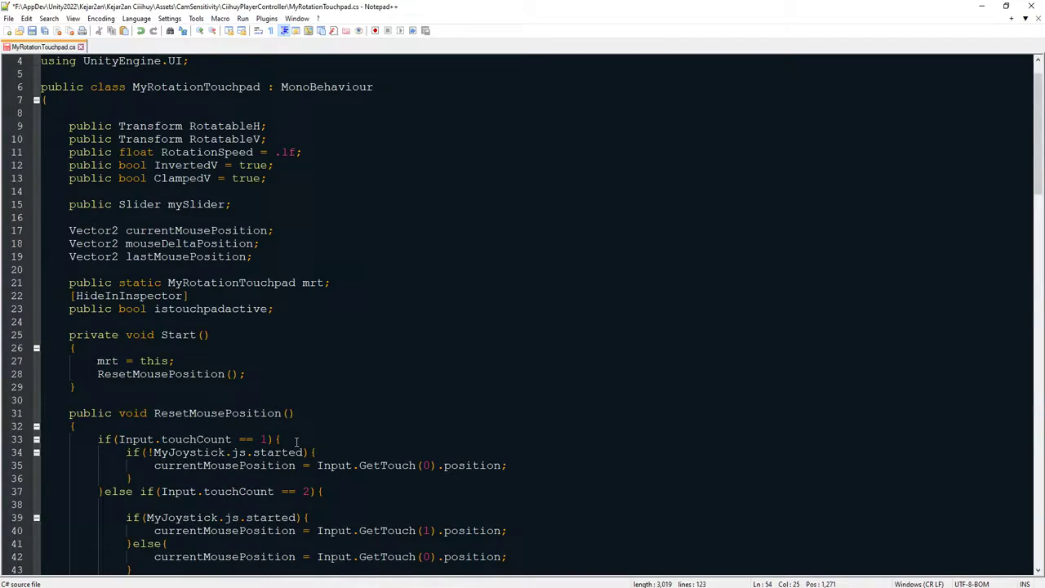
double_click(195, 205)
key("ctrl+c")
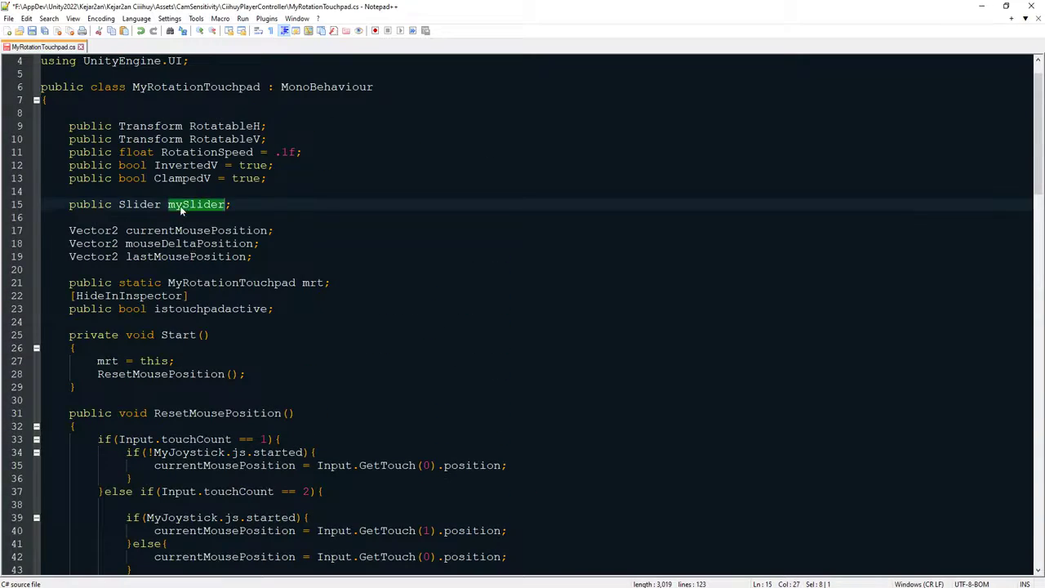
scroll(223, 455, "down", 7)
left_click(245, 445)
key("ctrl+v")
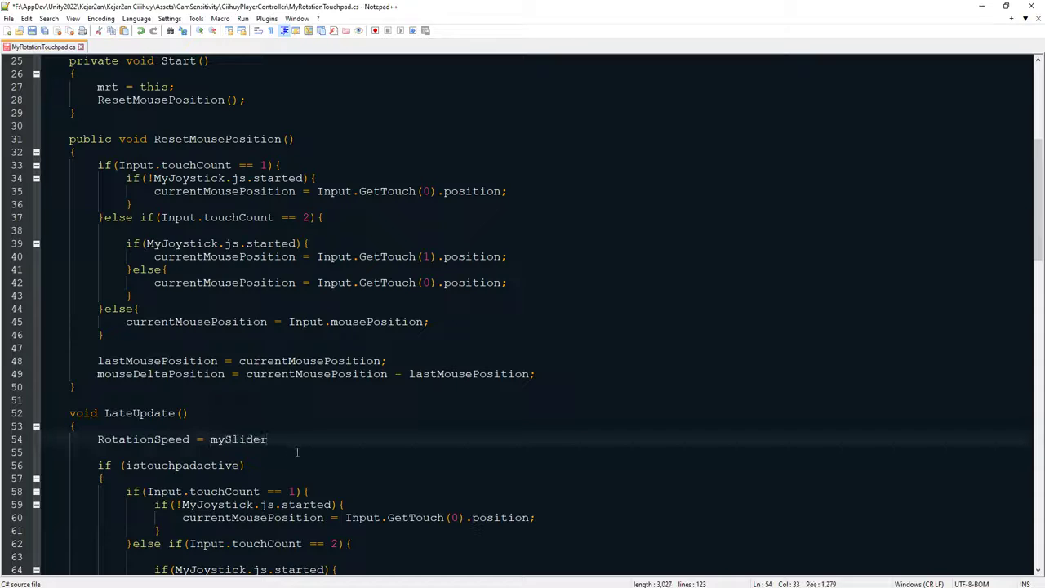
type(".value")
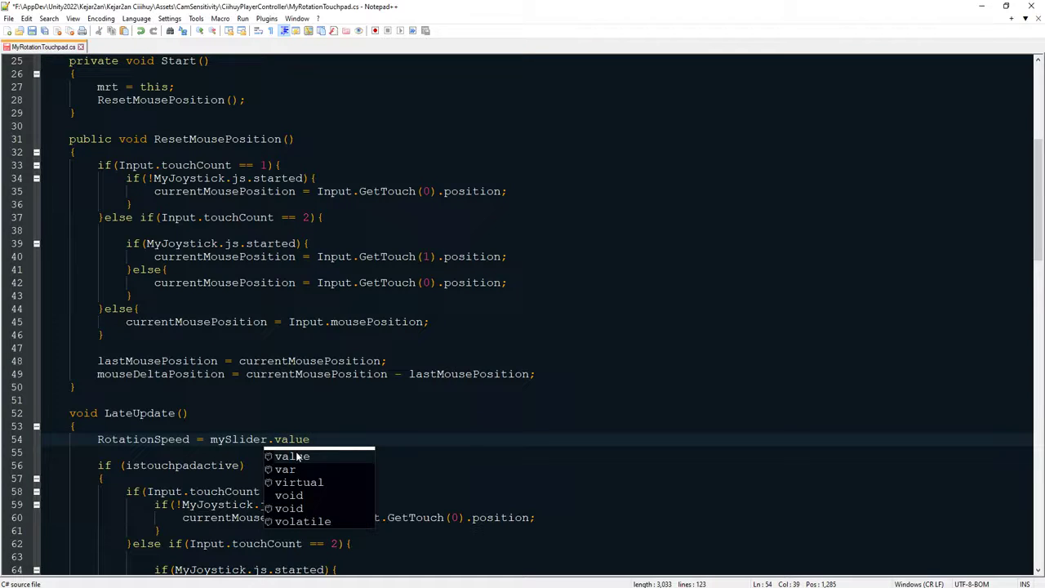
key("ctrl+s")
key("alt+Tab")
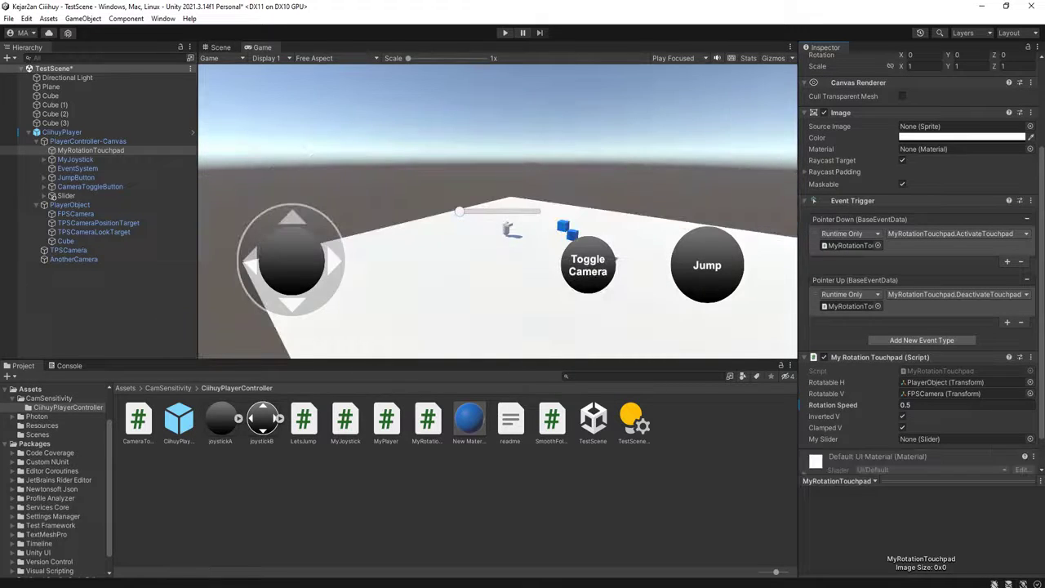
Inspect the Slider's 0–1 value range, then go back to the script in Notepad++
left_click(69, 197)
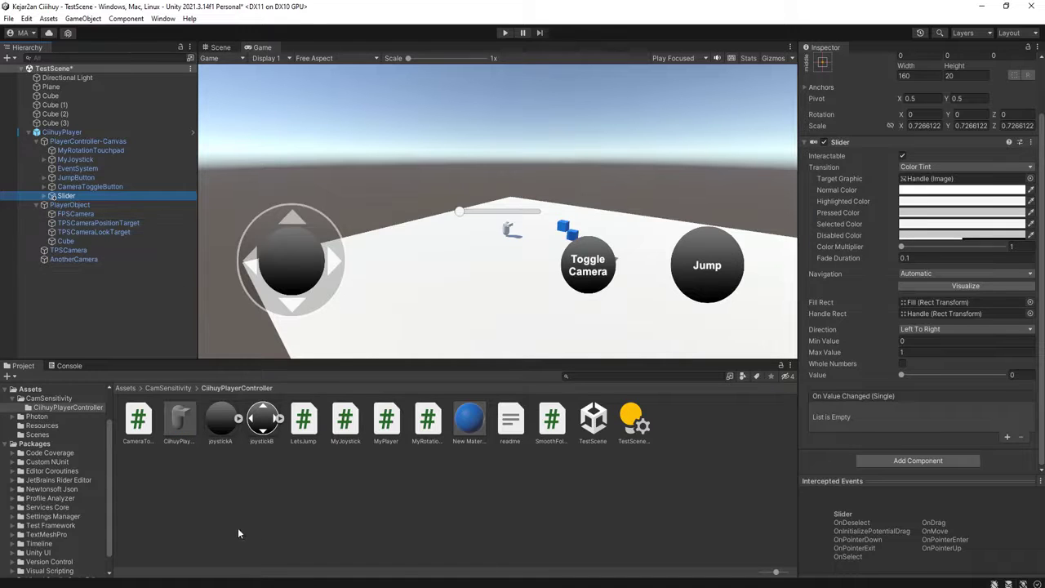
key("alt+Tab")
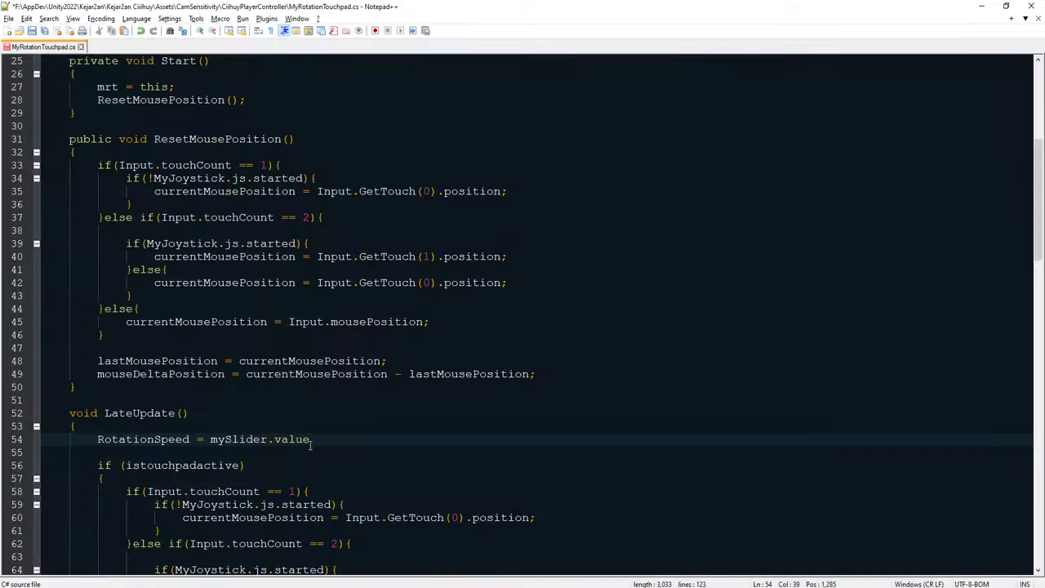
double_click(155, 440)
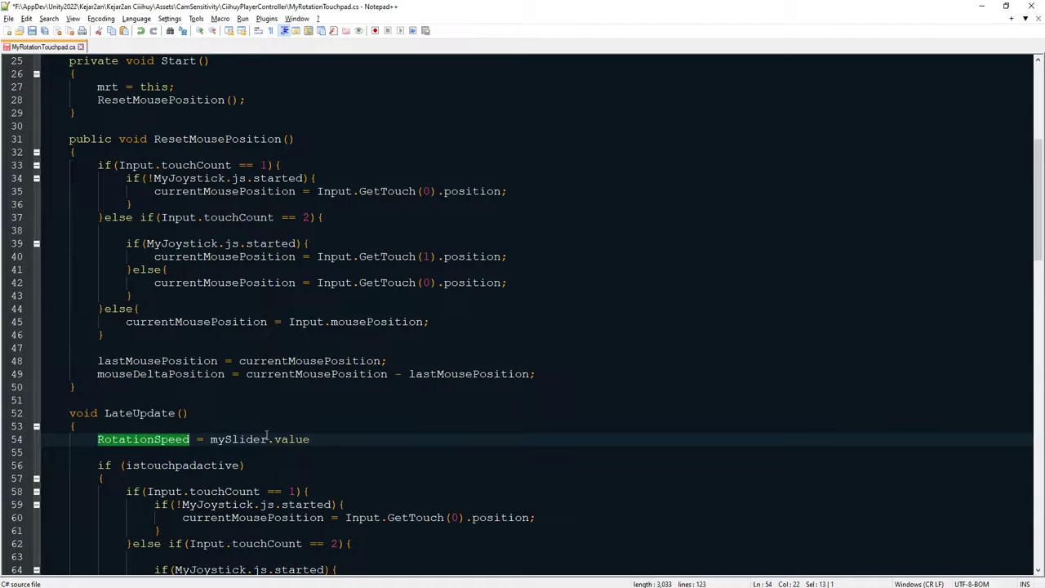
scroll(262, 441, "up", 6)
scroll(323, 441, "up", 2)
scroll(325, 442, "down", 9)
scroll(325, 442, "down", 3)
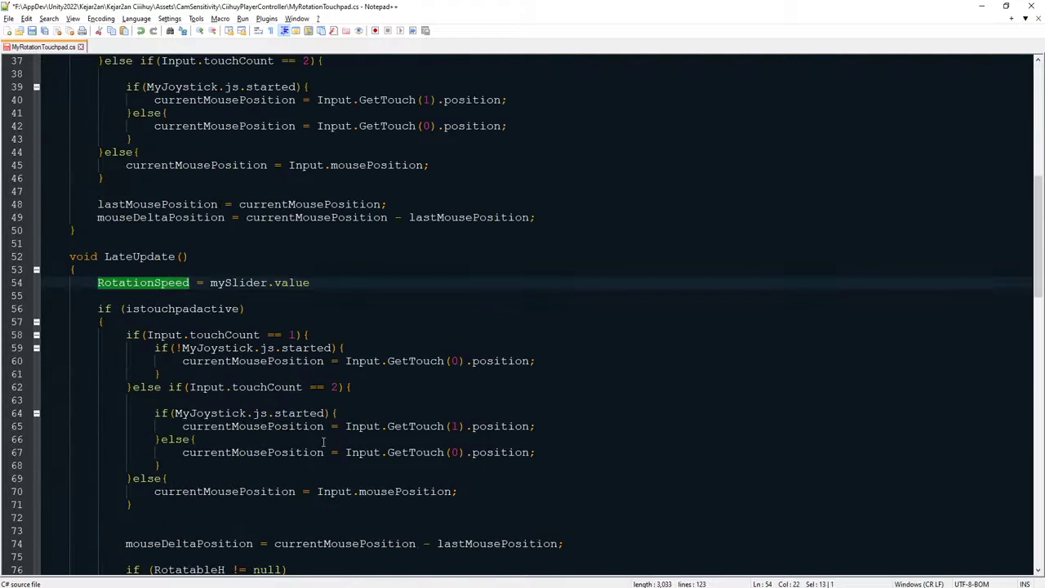
scroll(401, 378, "up", 2)
scroll(454, 414, "down", 3)
scroll(609, 471, "down", 4)
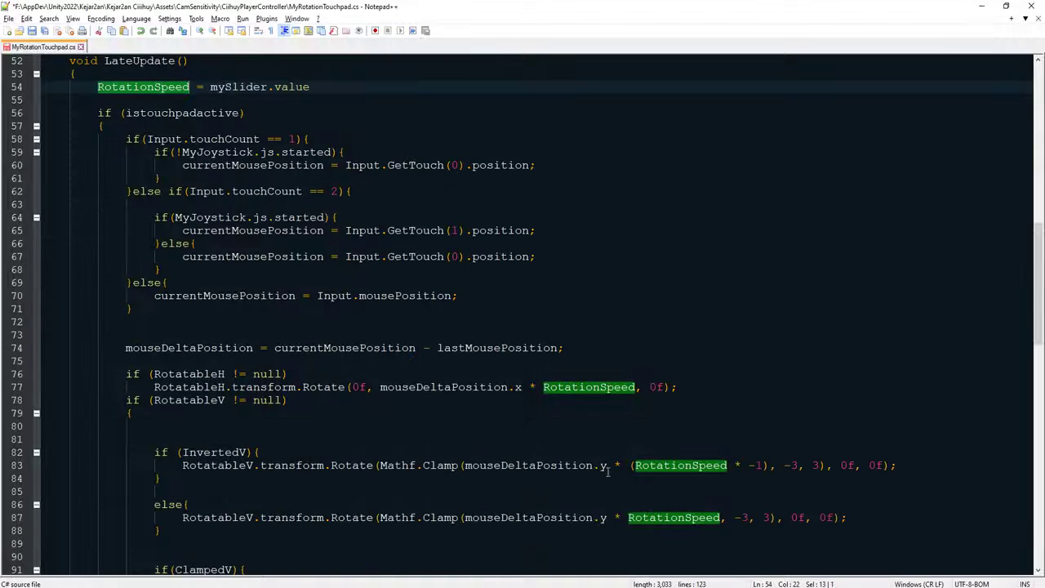
scroll(185, 280, "up", 4)
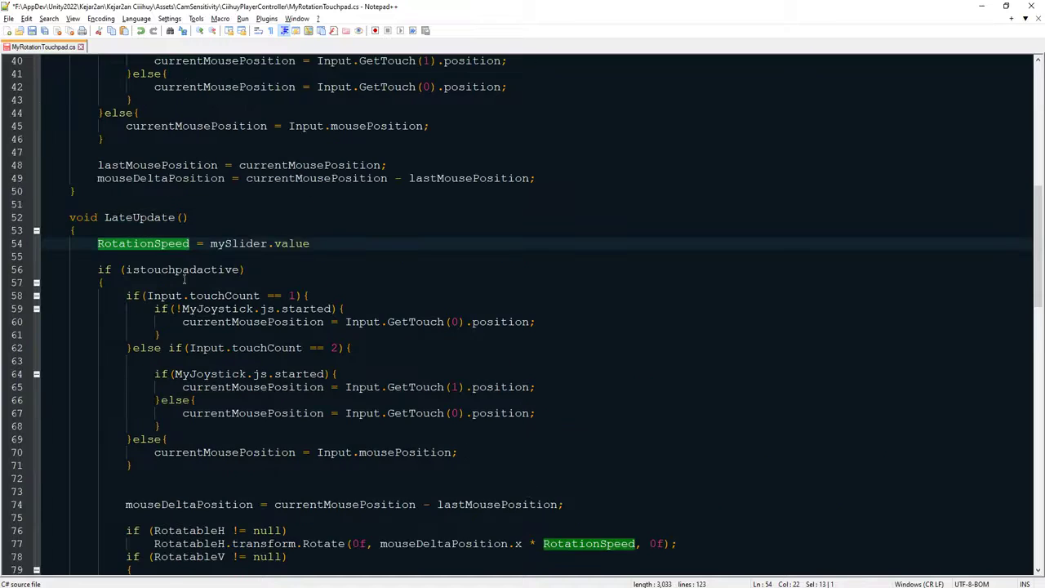
scroll(94, 243, "up", 6)
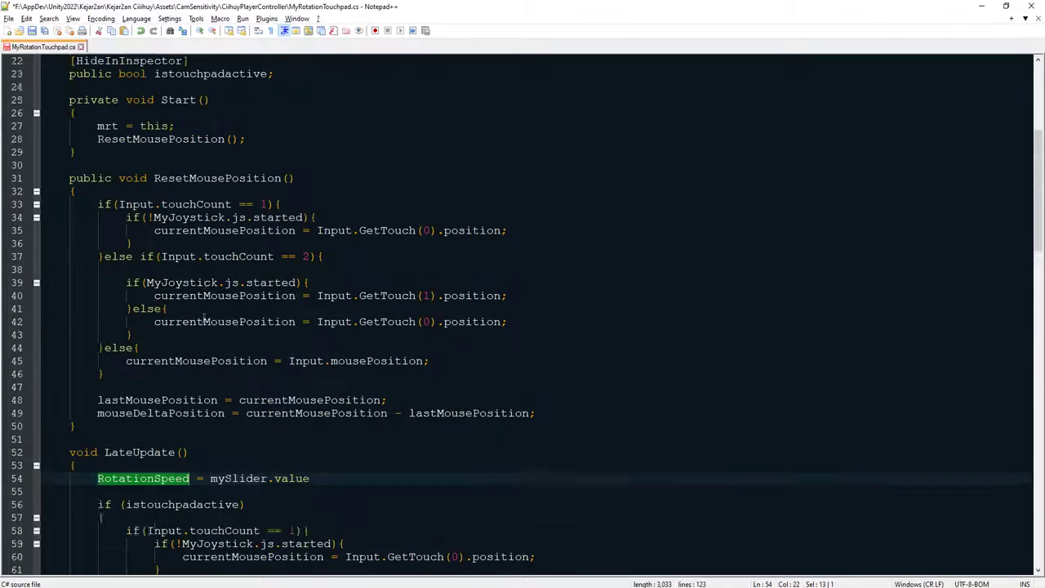
scroll(210, 262, "up", 7)
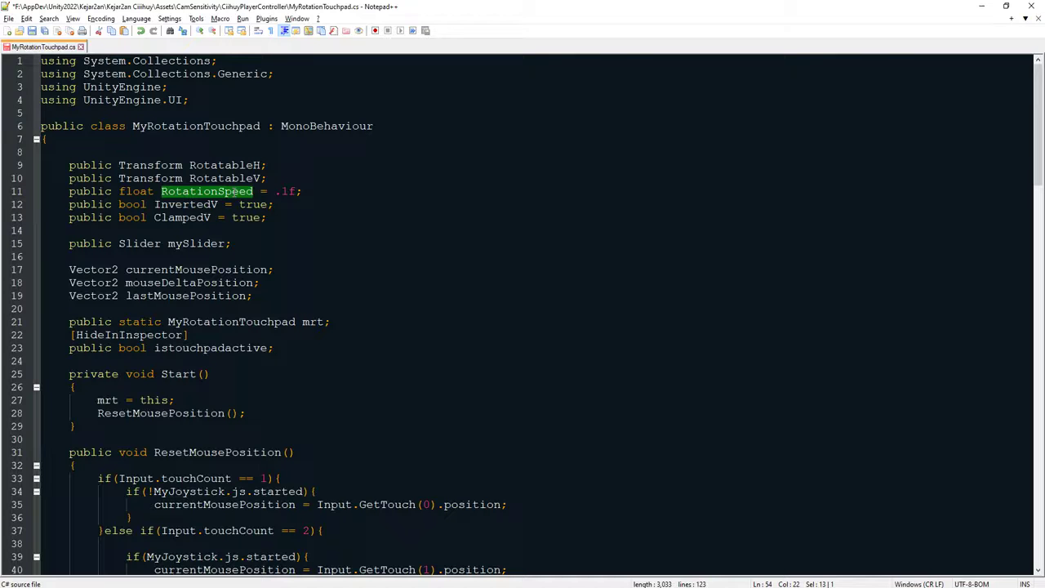
double_click(235, 191)
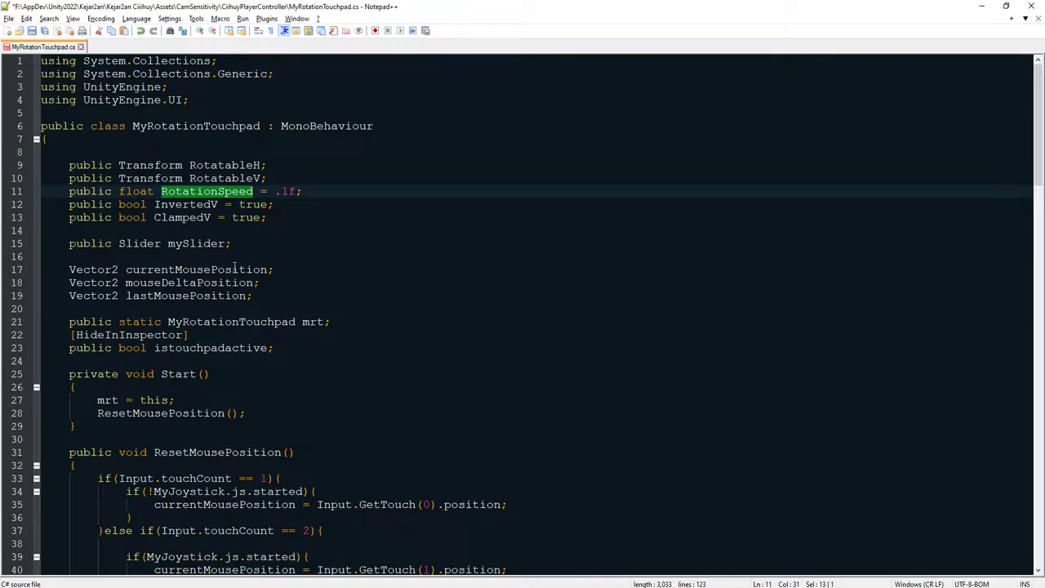
scroll(248, 379, "down", 9)
scroll(249, 384, "down", 1)
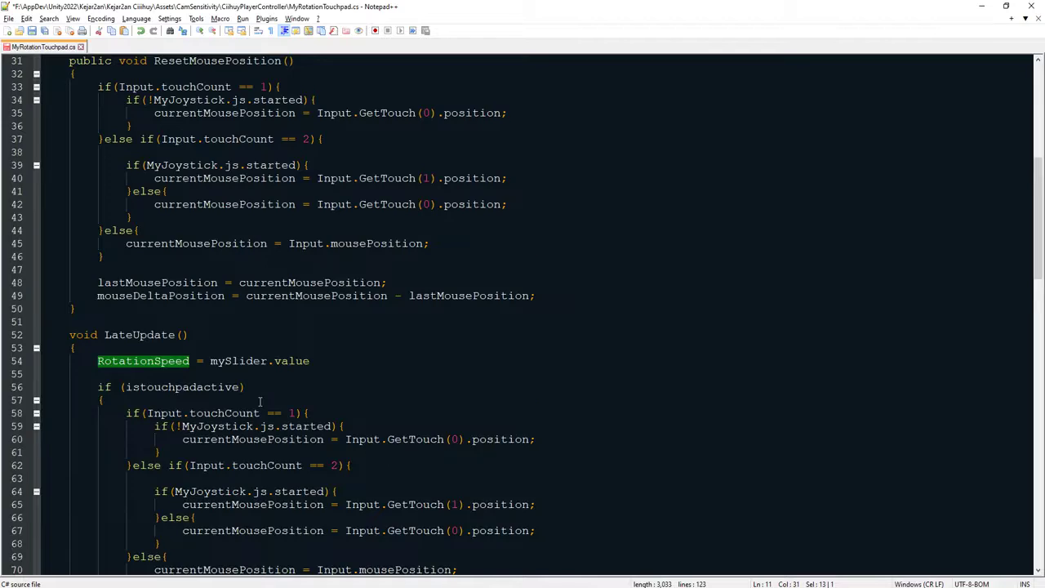
scroll(260, 401, "down", 3)
scroll(331, 376, "up", 5)
scroll(319, 425, "up", 8)
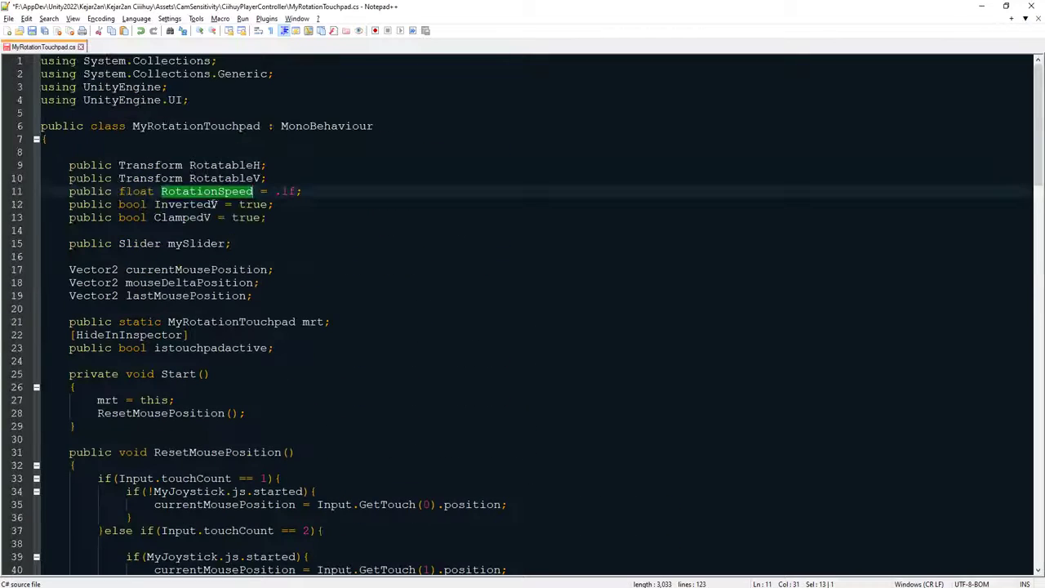
scroll(199, 290, "down", 7)
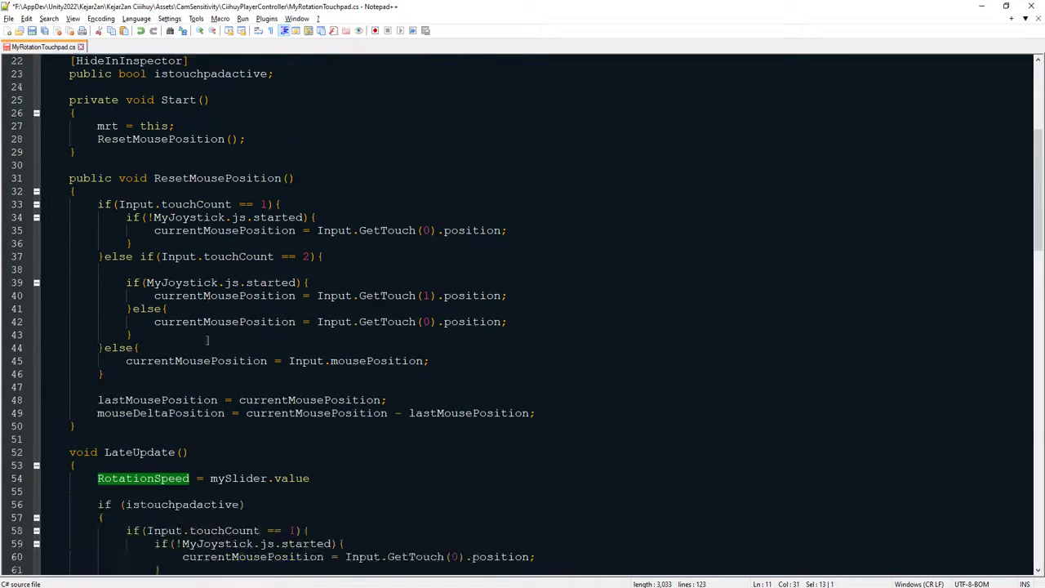
scroll(208, 326, "up", 5)
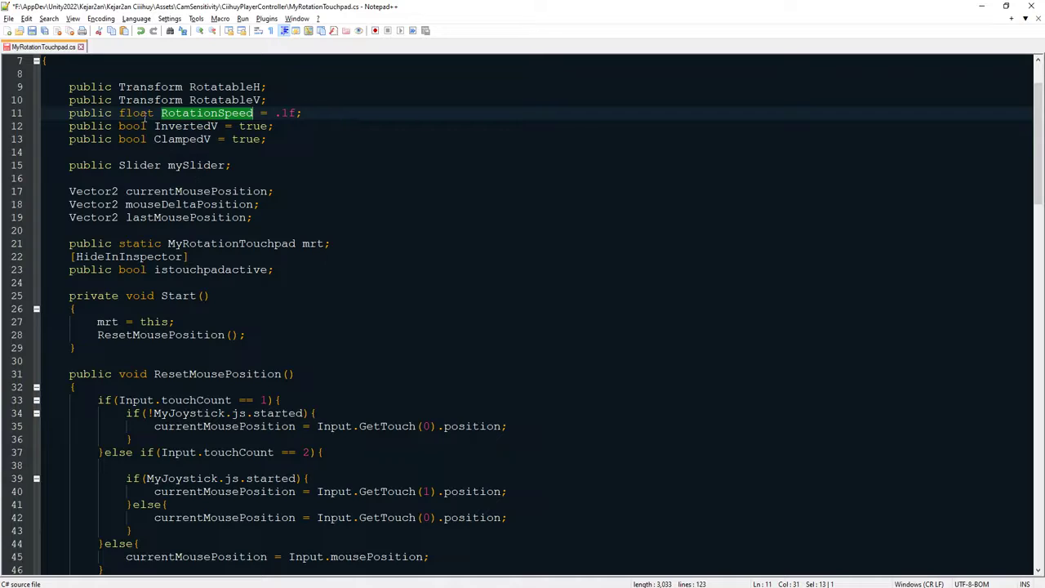
double_click(209, 116)
Rename the RotationSpeed field on line 11 to BaseRotationSpeed
key("Left")
type("base")
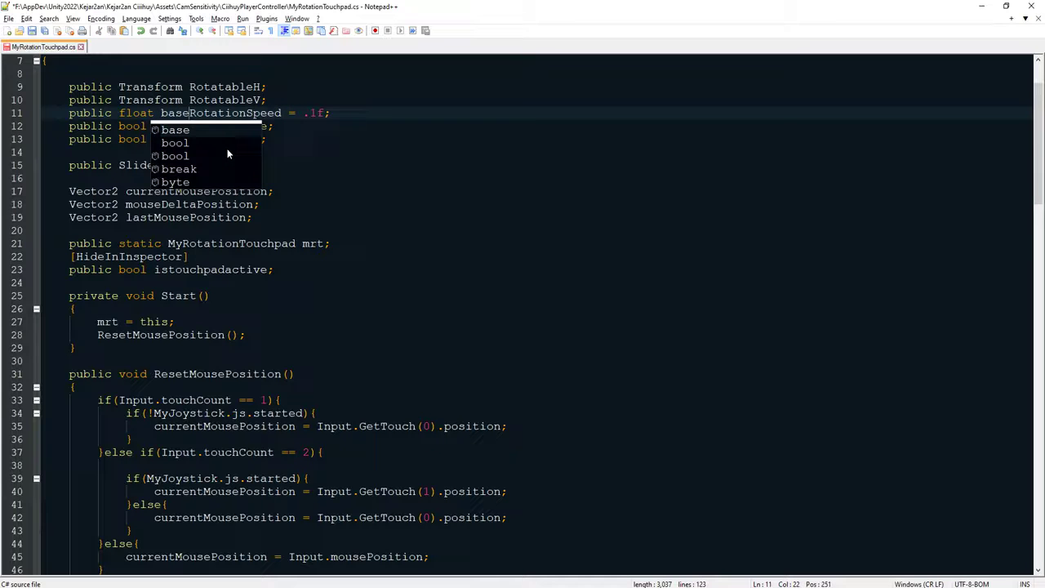
key("ctrl+Left")
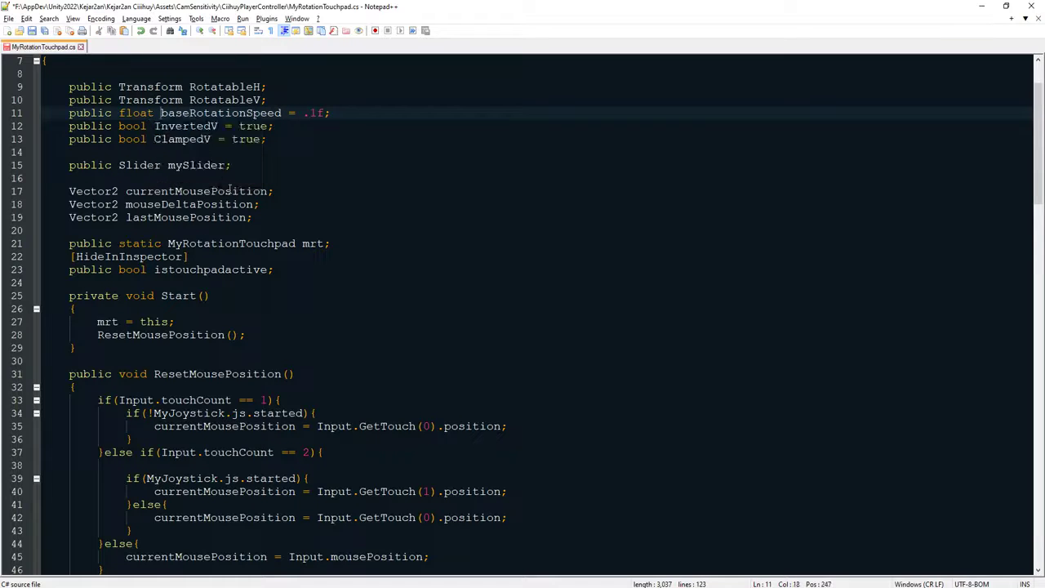
key("shift+Right")
type("bB")
key("BackSpace")
Make line 54 declare a local 'float RotationSpeed'
scroll(196, 136, "down", 1)
scroll(501, 430, "down", 8)
scroll(563, 488, "down", 6)
left_click(680, 465)
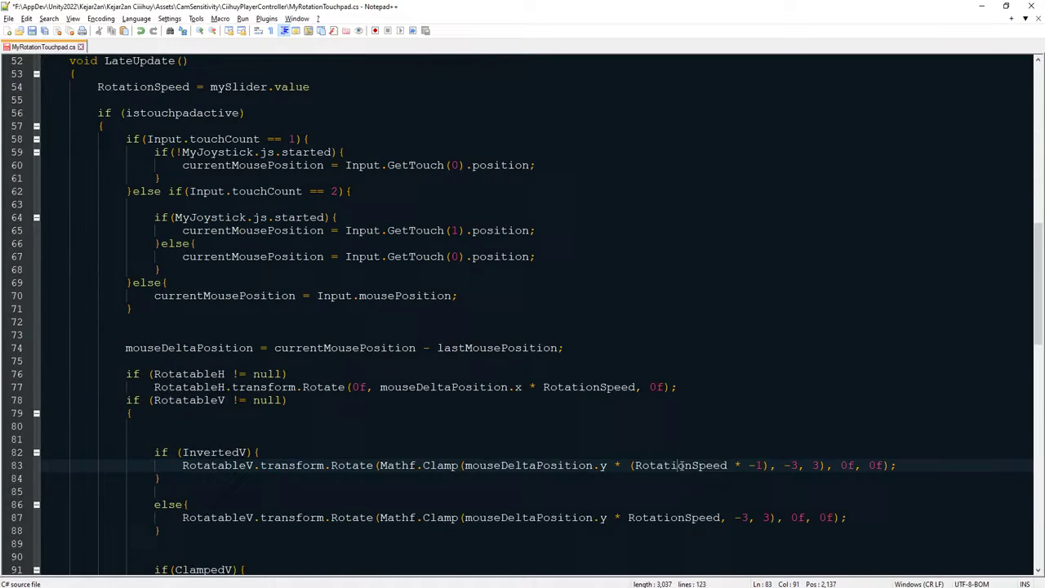
double_click(680, 465)
key("ctrl+shift+F3")
key("ctrl+shift+F3")
left_click(97, 282)
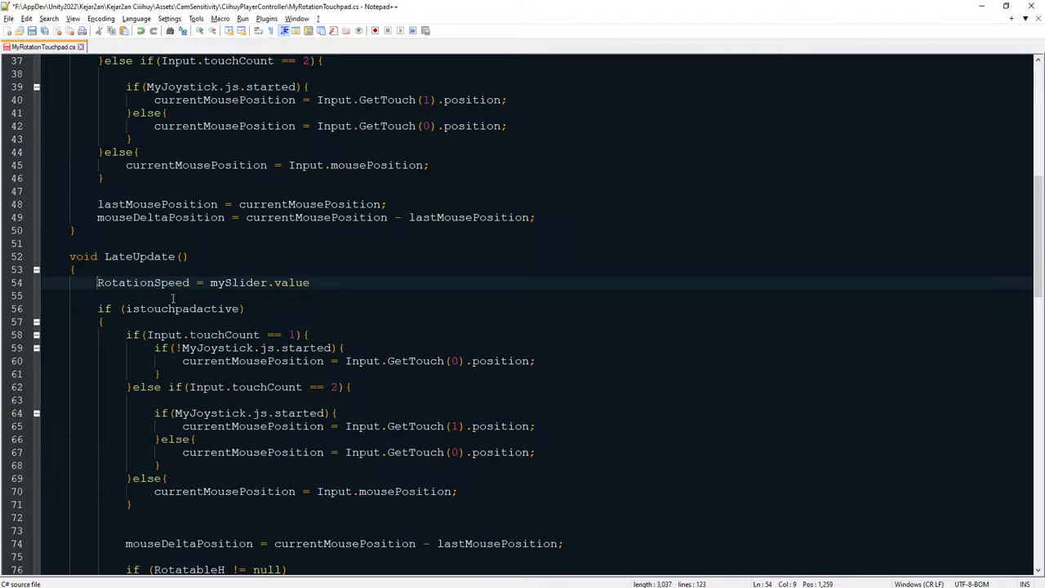
type("float")
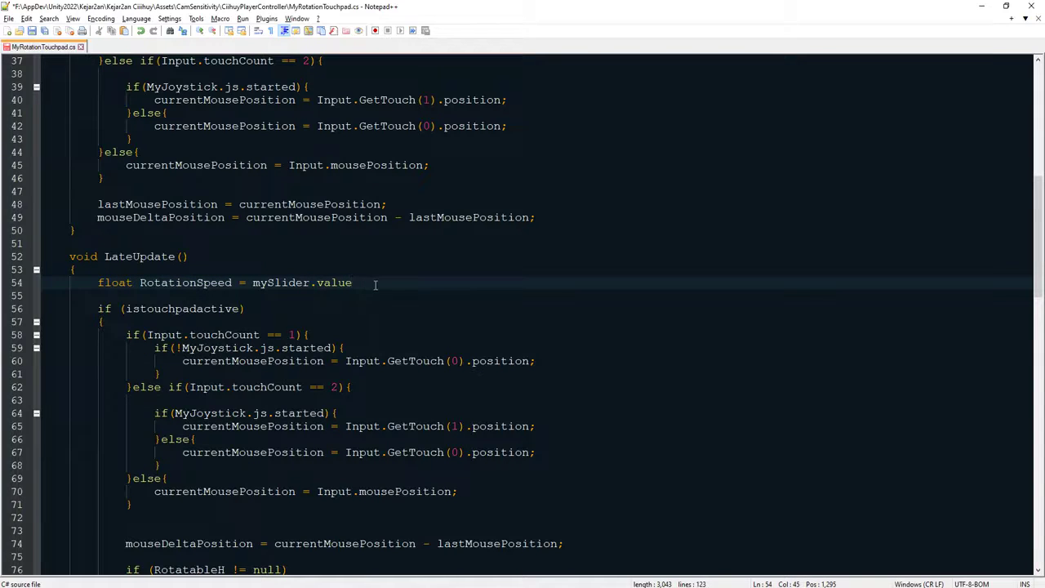
Multiply mySlider.value by BaseRotationSpeed on line 54 and save
scroll(374, 286, "up", 5)
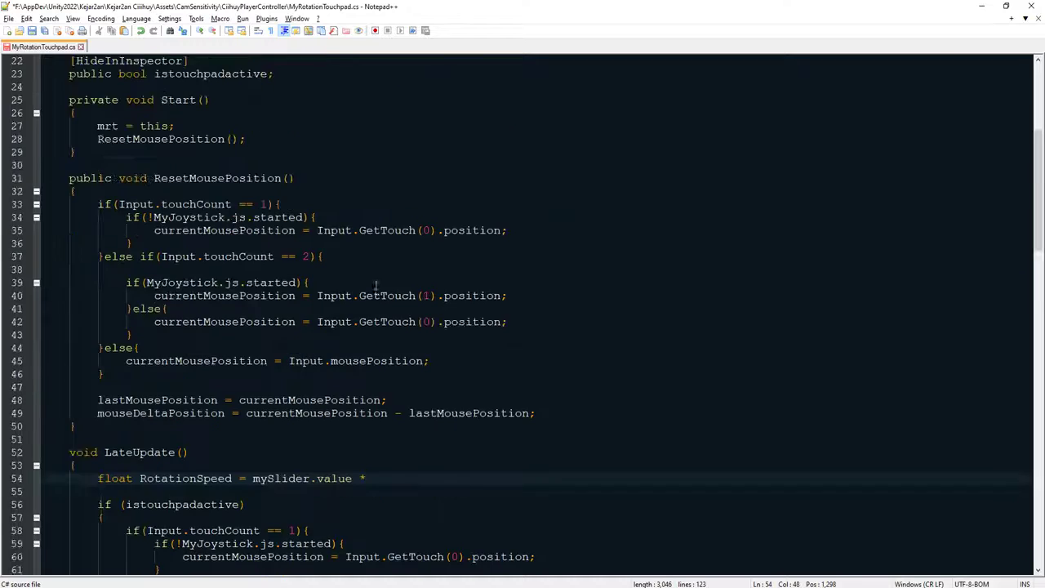
scroll(274, 408, "up", 6)
scroll(255, 379, "down", 10)
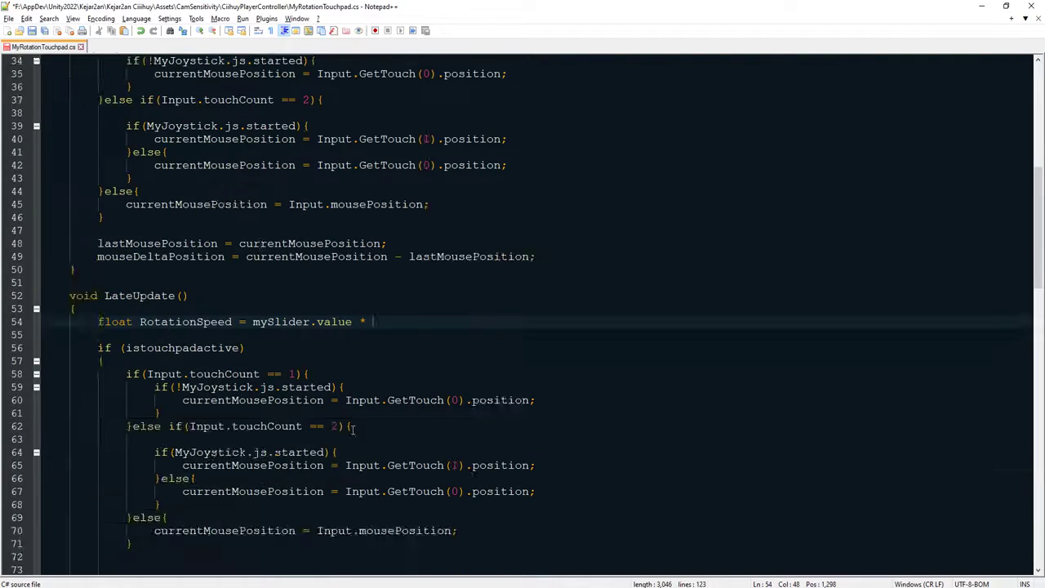
scroll(300, 393, "up", 11)
double_click(222, 191)
key("ctrl+c")
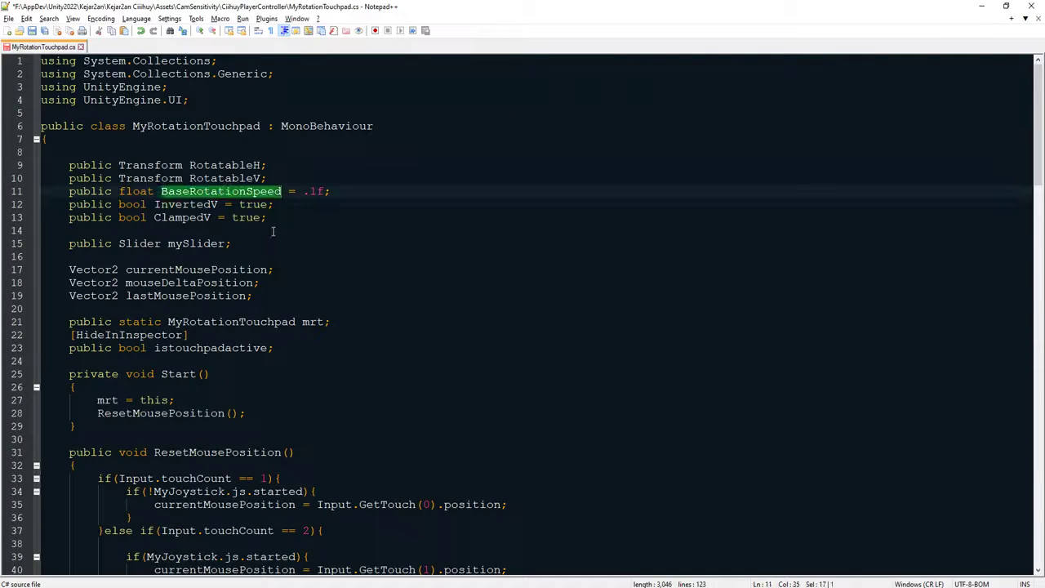
scroll(344, 428, "down", 6)
scroll(343, 429, "down", 5)
left_click(393, 324)
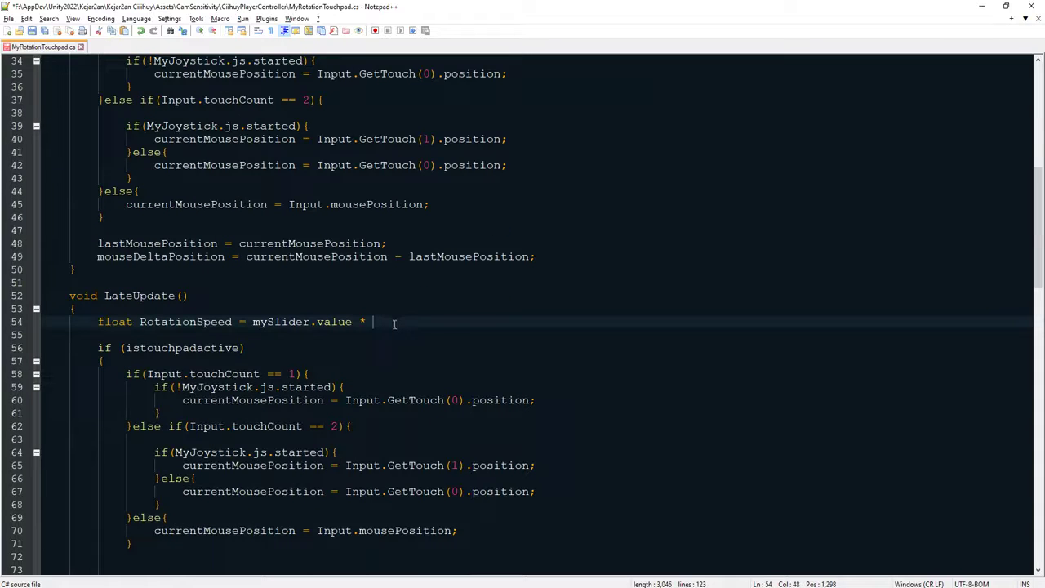
key("ctrl+v")
key("ctrl+s")
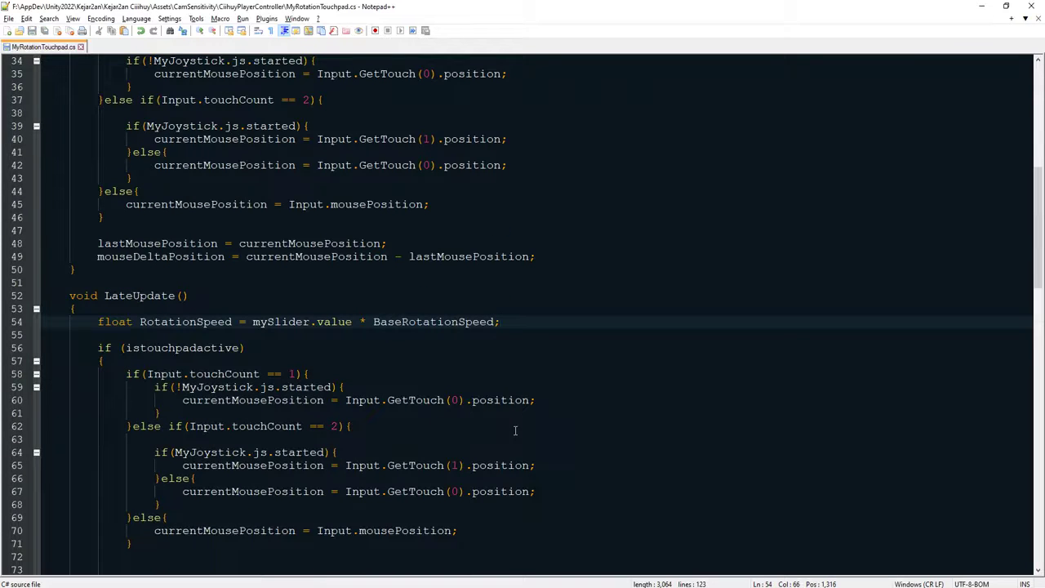
Change BaseRotationSpeed's default value from .1 to 5
double_click(416, 322)
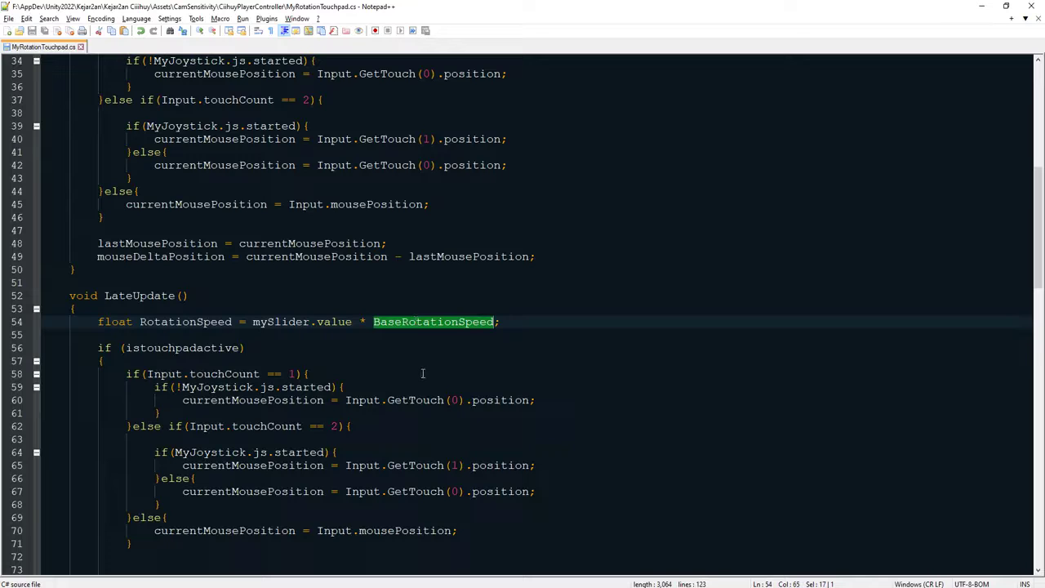
scroll(427, 323, "up", 1)
scroll(331, 239, "up", 10)
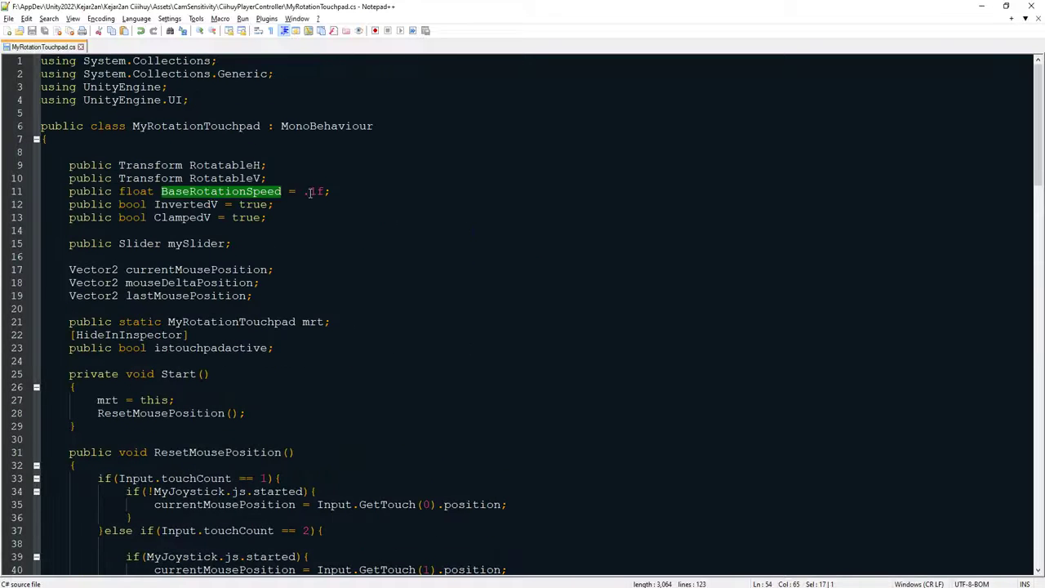
left_click_drag(302, 193, 317, 196)
key("BackSpace")
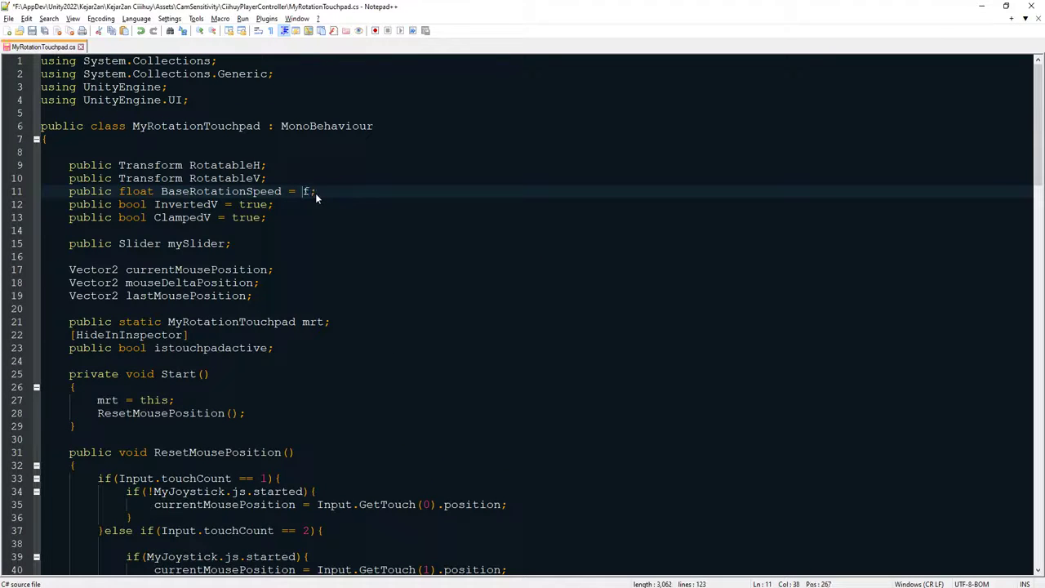
type("5")
Review the RotationSpeed computation on line 54, then return to Unity to recompile
scroll(404, 426, "down", 6)
scroll(406, 417, "down", 6)
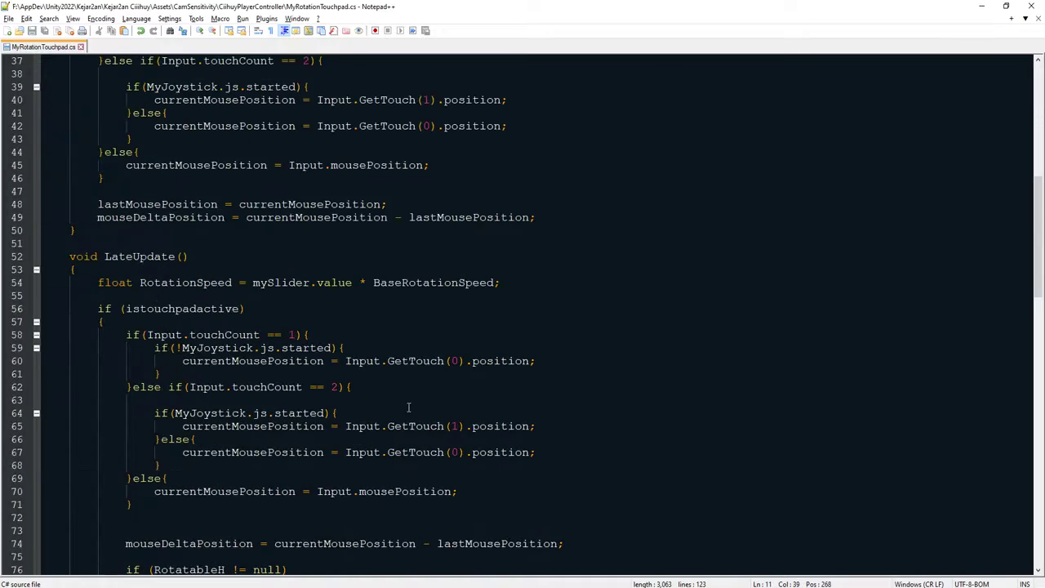
scroll(369, 468, "down", 12)
scroll(362, 393, "up", 8)
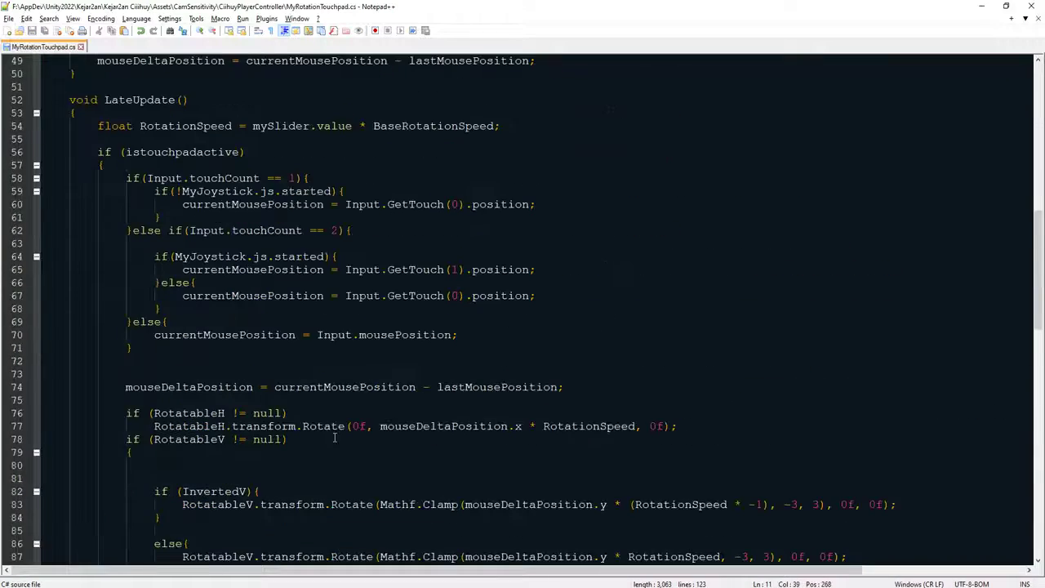
scroll(301, 382, "up", 3)
left_click_drag(254, 243, 353, 243)
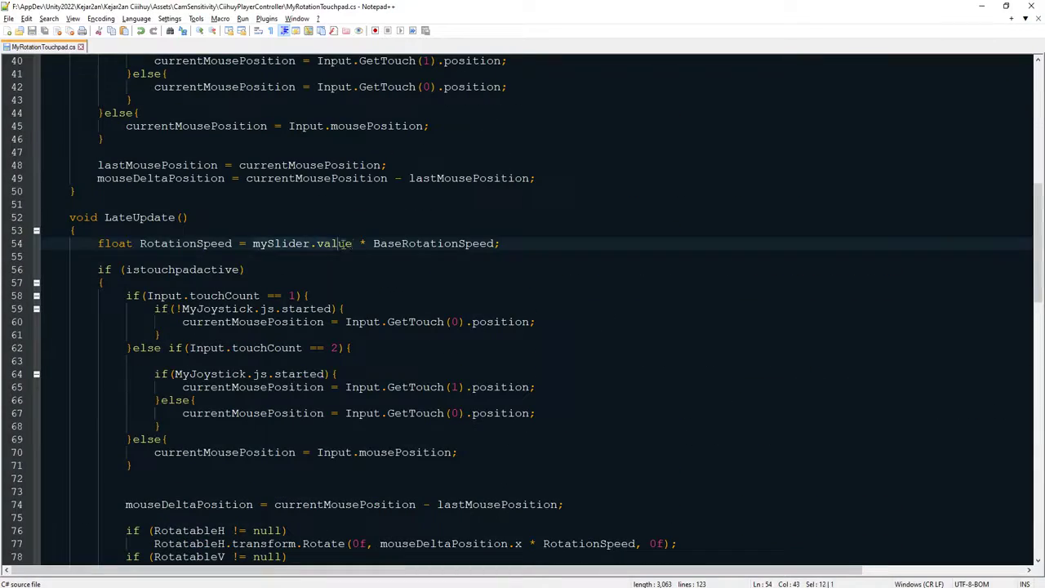
left_click(387, 244)
double_click(191, 243)
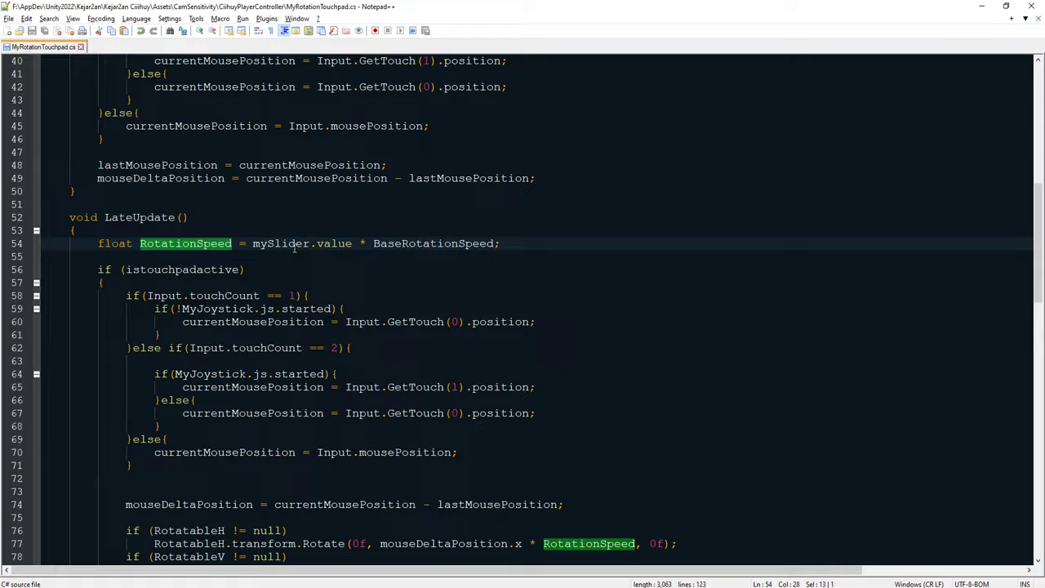
left_click(458, 244)
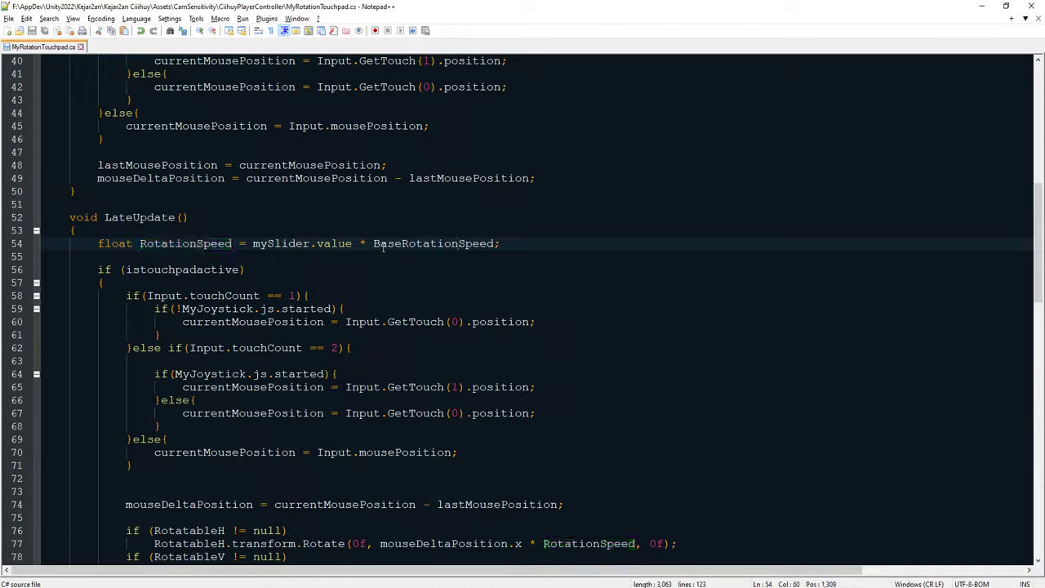
double_click(450, 243)
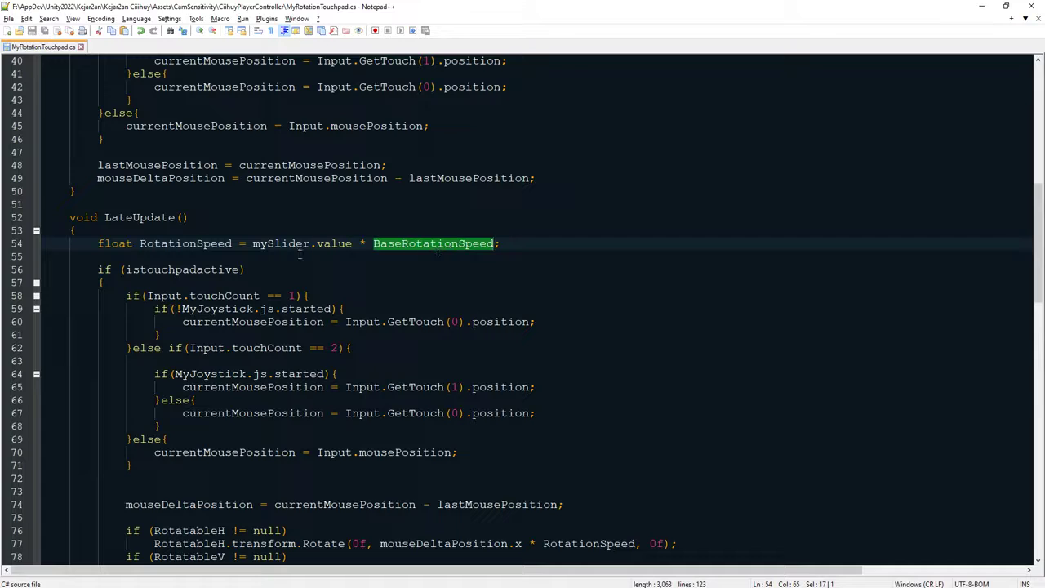
key("alt+Tab")
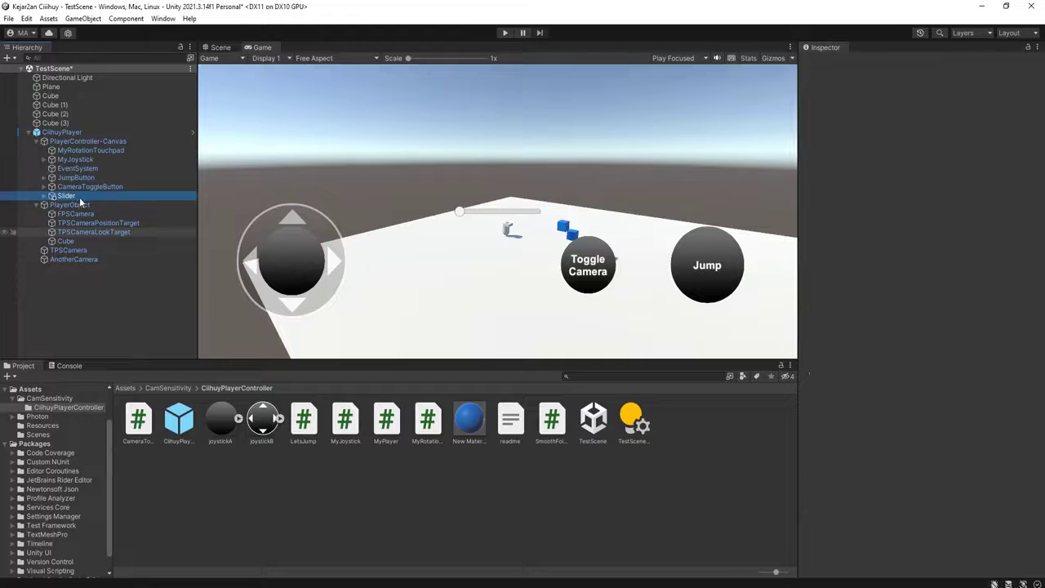
Anchor the Slider to the canvas's top-left corner using the Anchor Presets
left_click(221, 48)
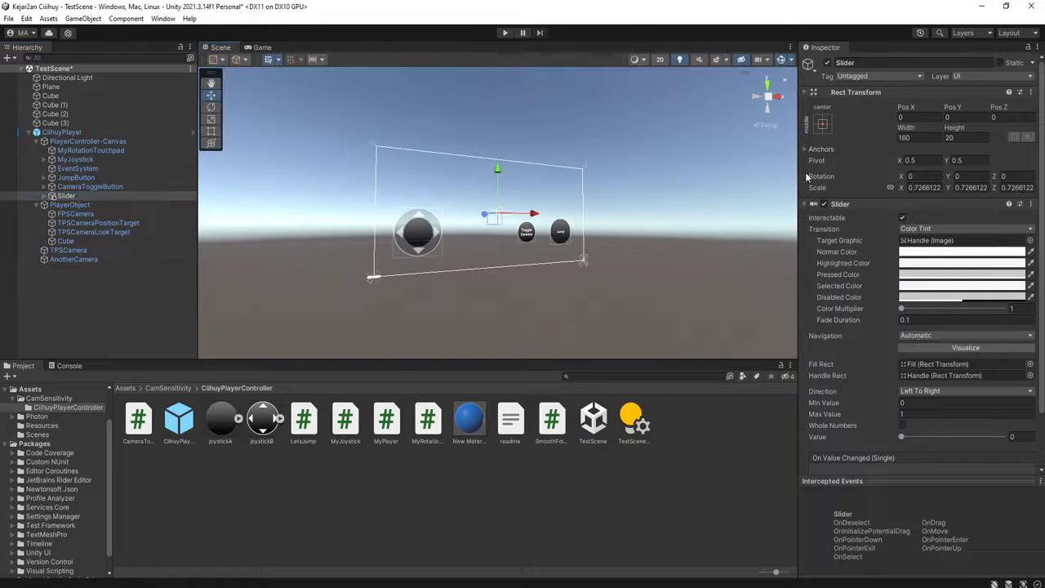
left_click(822, 124)
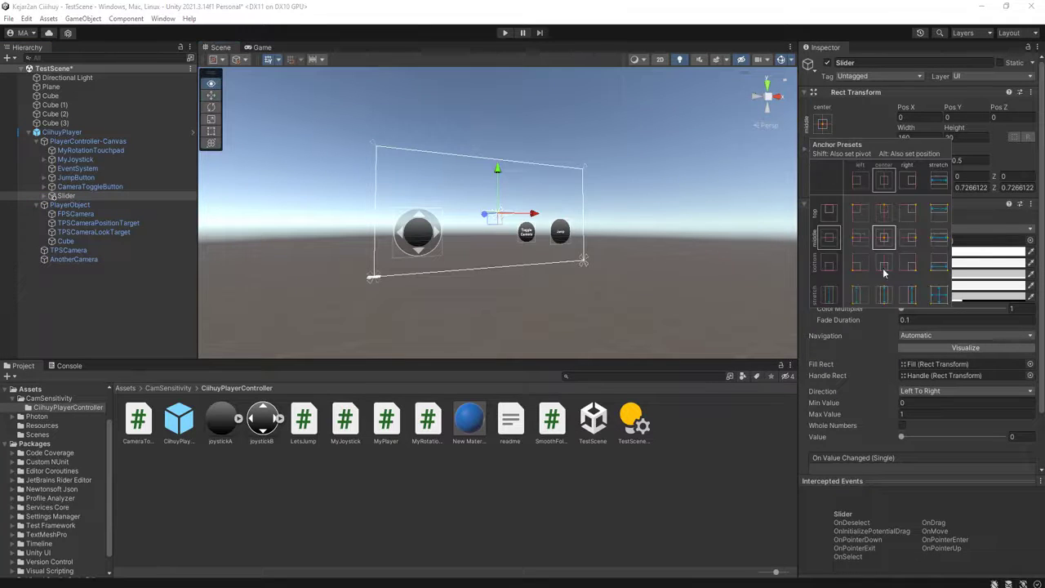
left_click(861, 213)
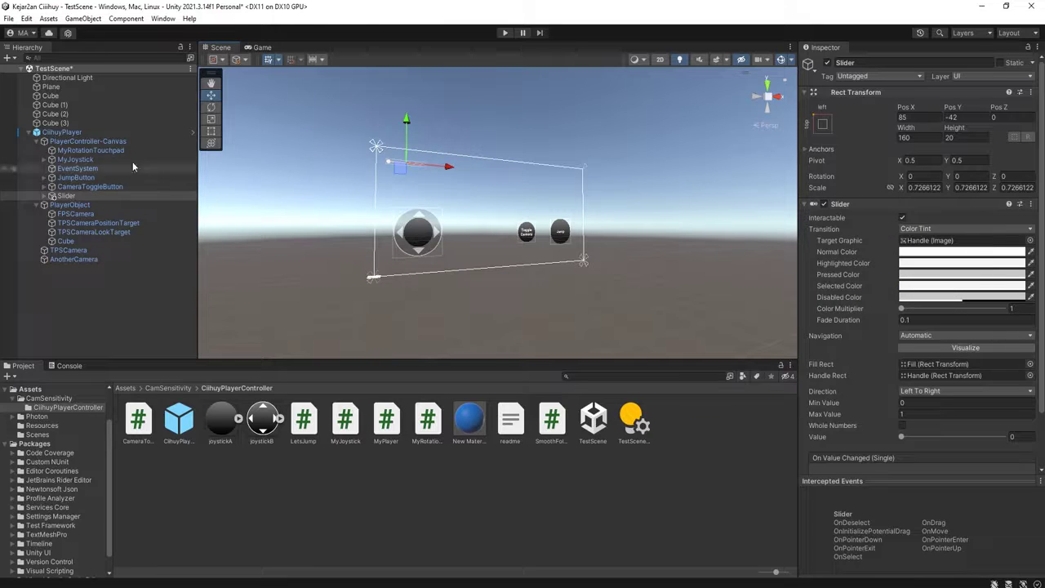
Assign the Slider to MyRotationTouchpad's My Slider field, keeping Base Rotation Speed 1, and play TestScene
left_click(90, 150)
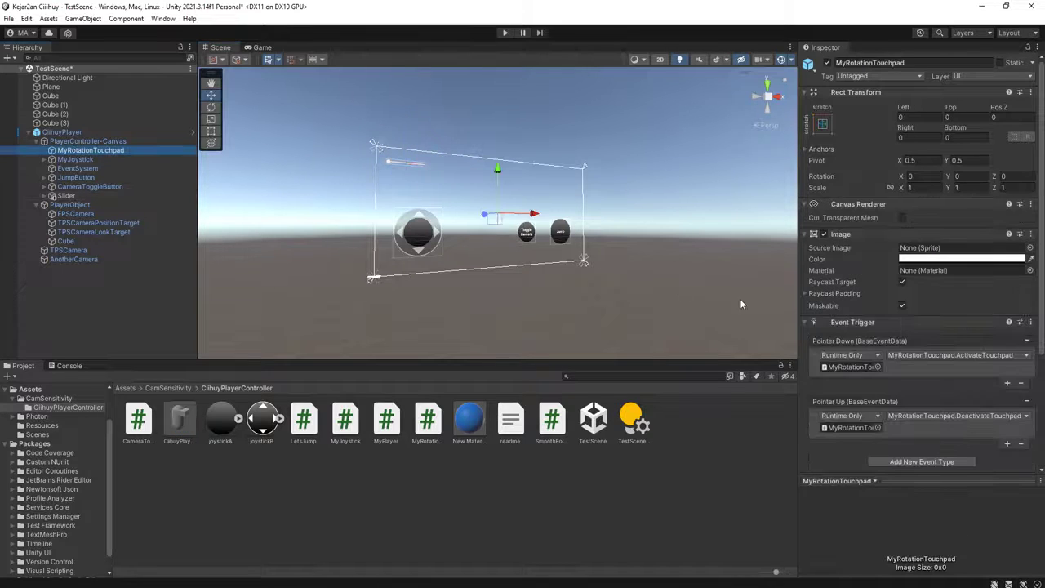
scroll(857, 458, "down", 5)
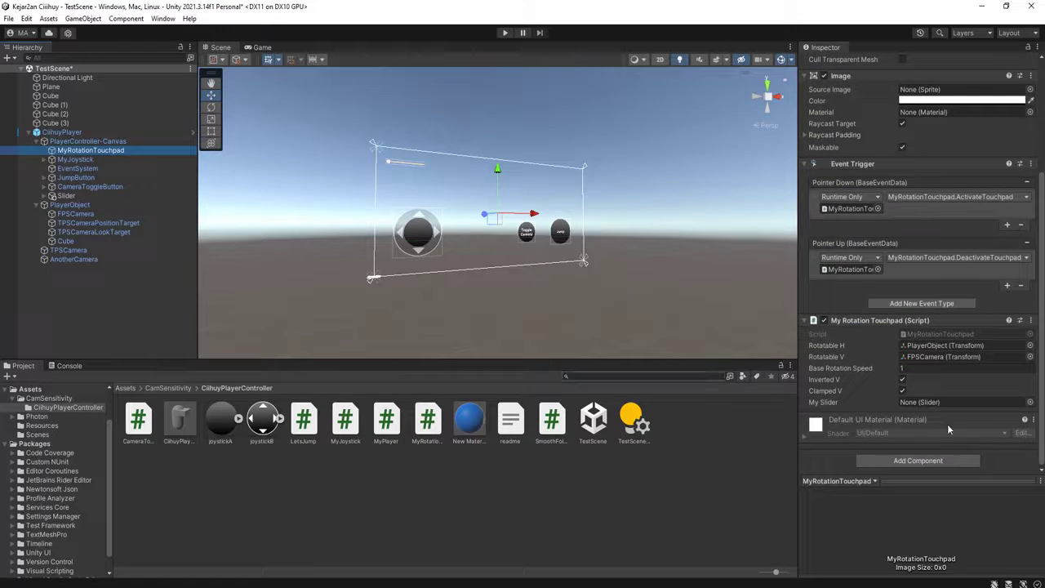
left_click_drag(66, 196, 913, 404)
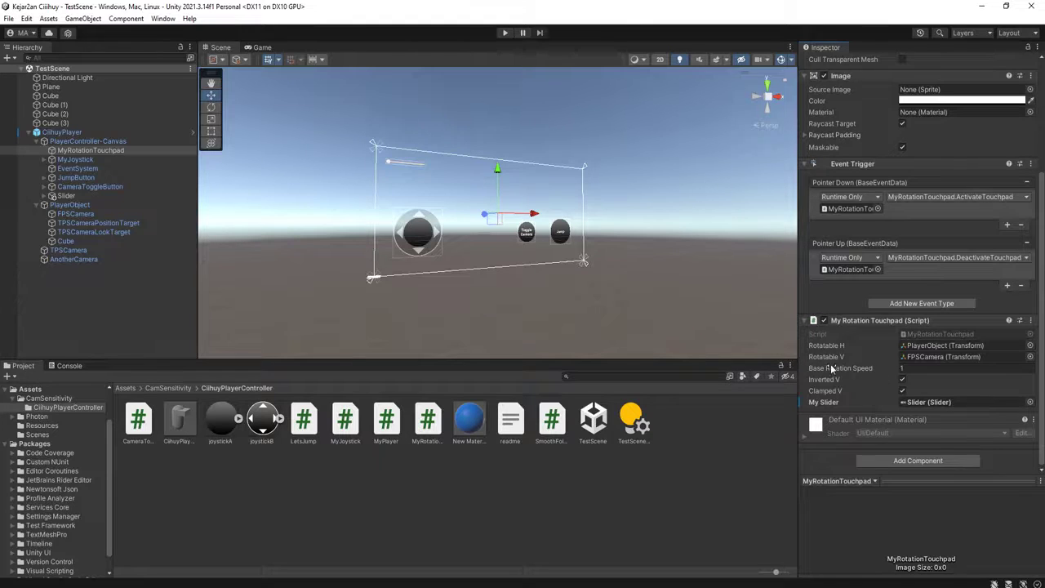
left_click(906, 368)
left_click(505, 32)
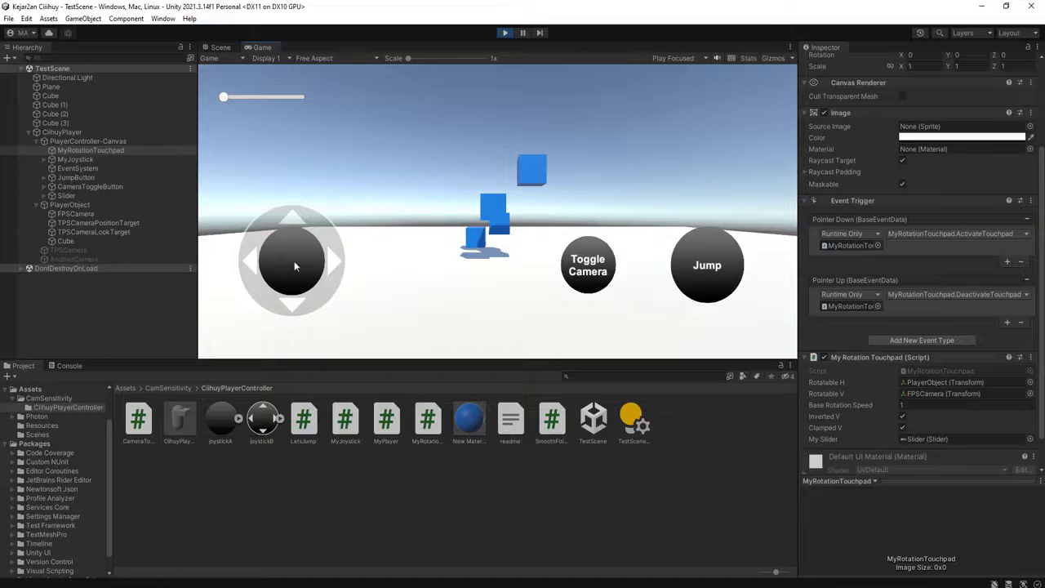
mouse_move(294, 261)
left_mouse_down()
mouse_move(430, 211)
mouse_move(379, 204)
left_mouse_up()
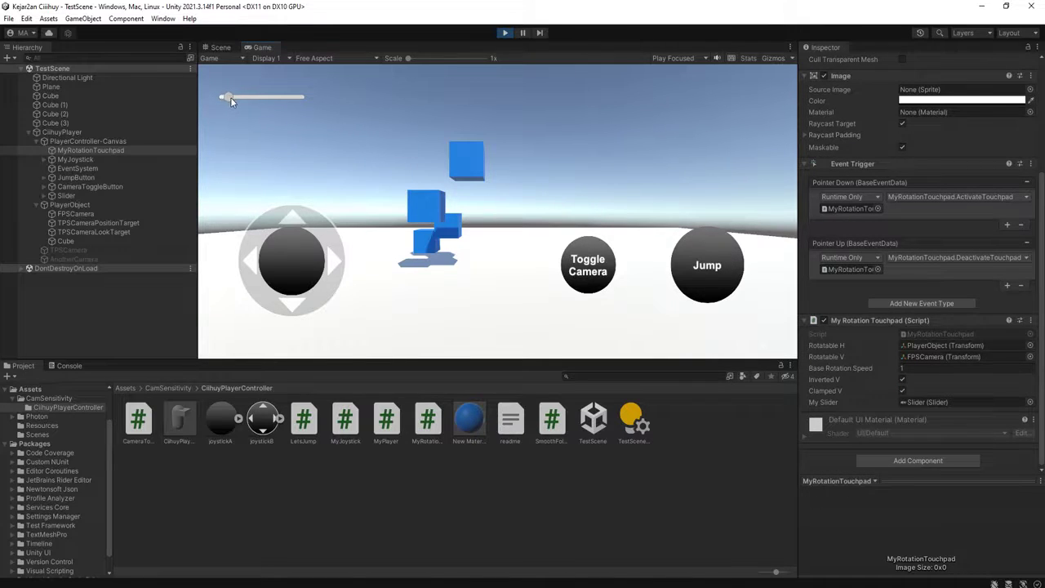
left_click_drag(238, 99, 244, 100)
mouse_move(487, 215)
left_mouse_down()
mouse_move(327, 188)
mouse_move(383, 182)
left_mouse_up()
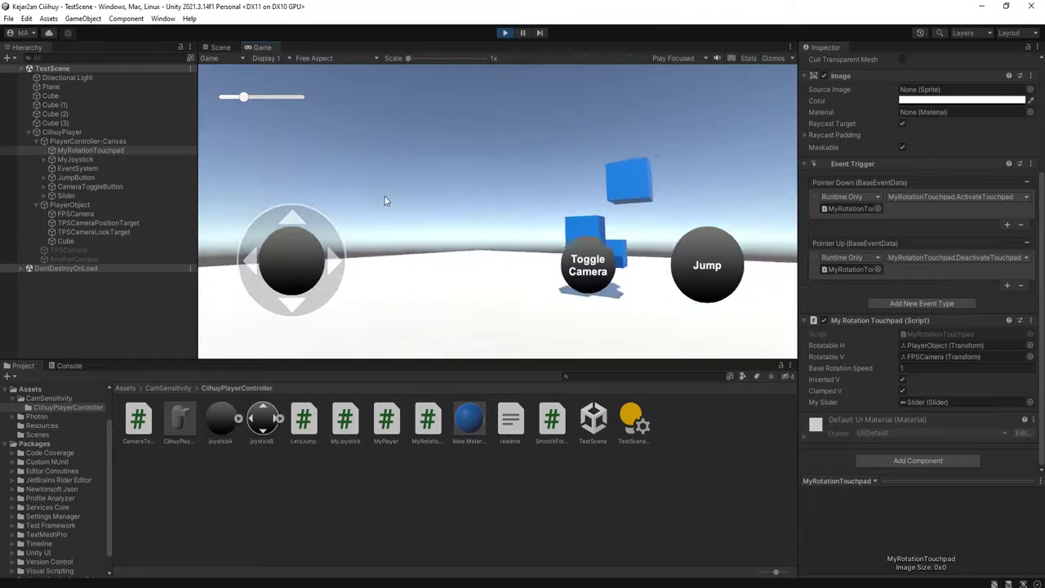
left_click_drag(246, 97, 397, 100)
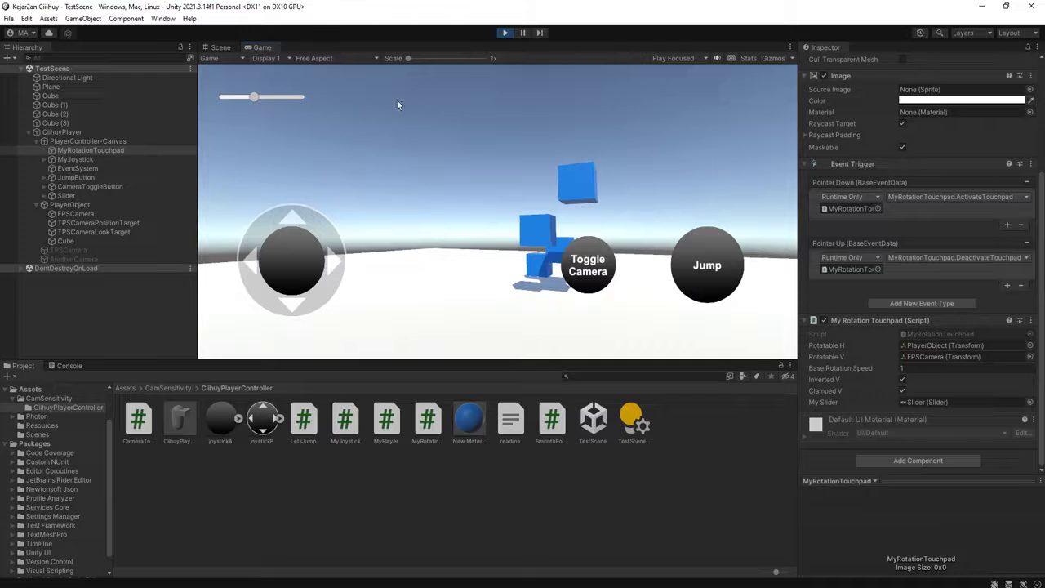
mouse_move(465, 198)
left_mouse_down()
mouse_move(394, 201)
mouse_move(569, 200)
left_mouse_up()
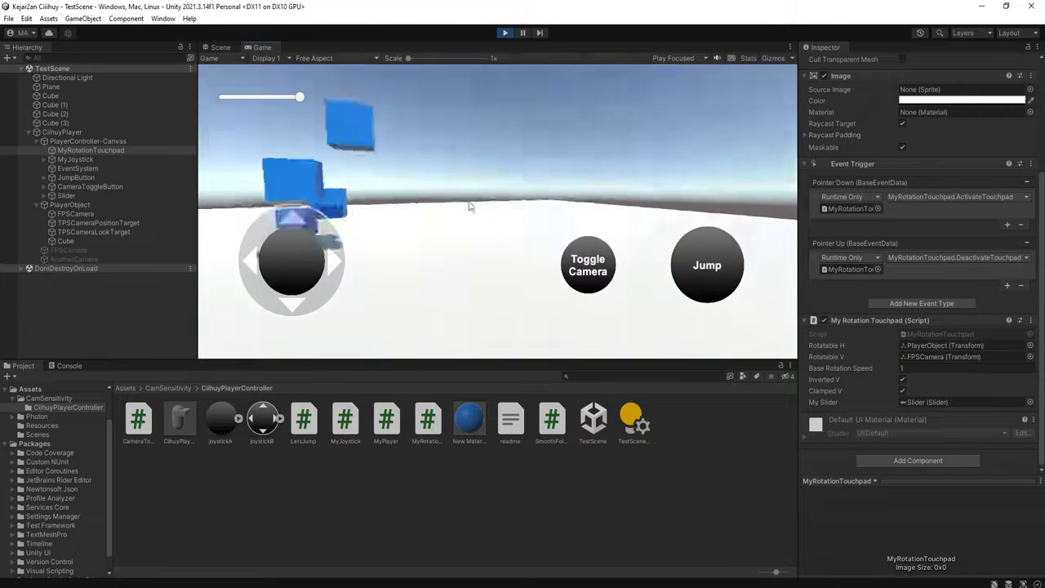
left_click_drag(297, 98, 244, 98)
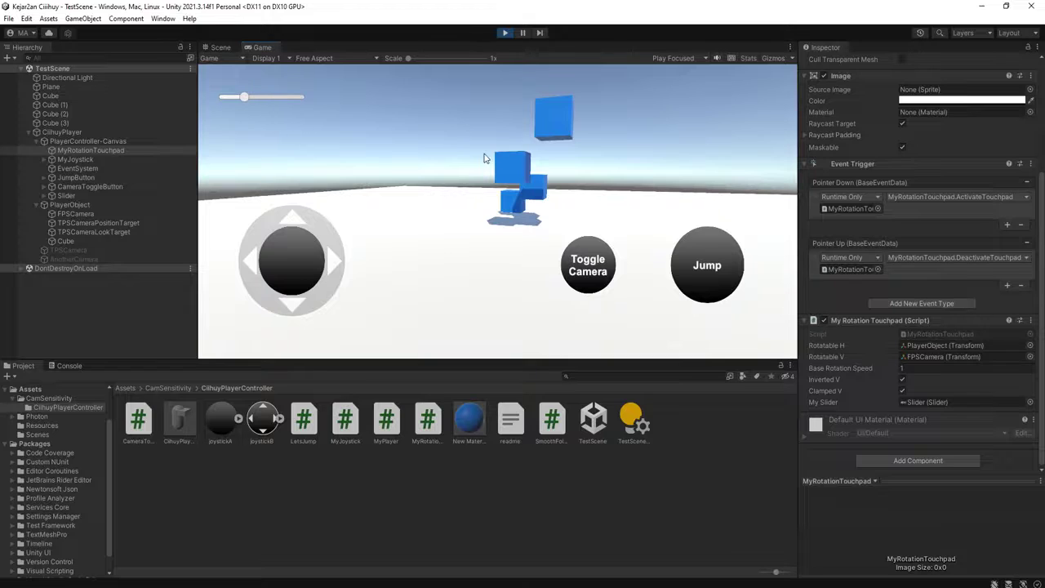
mouse_move(490, 159)
left_mouse_down()
mouse_move(418, 158)
mouse_move(464, 146)
left_mouse_up()
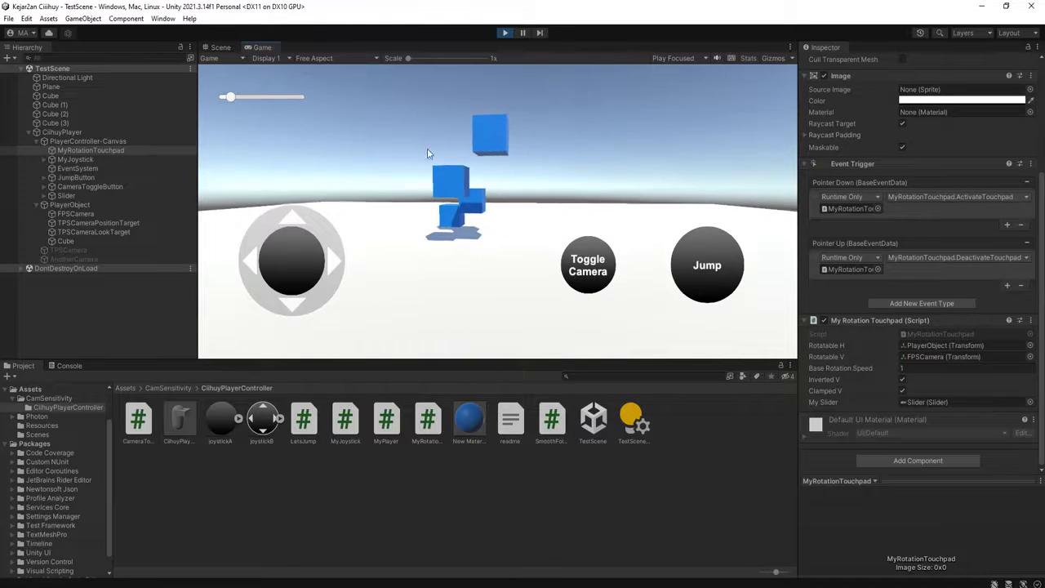
left_click_drag(476, 195, 374, 180)
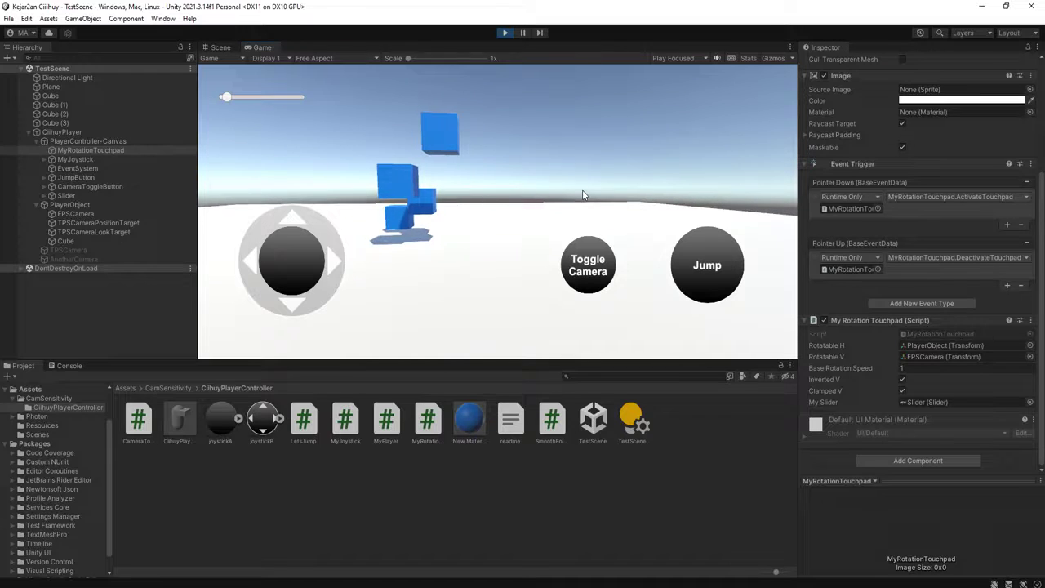
left_click_drag(239, 97, 394, 101)
left_click_drag(397, 168, 447, 183)
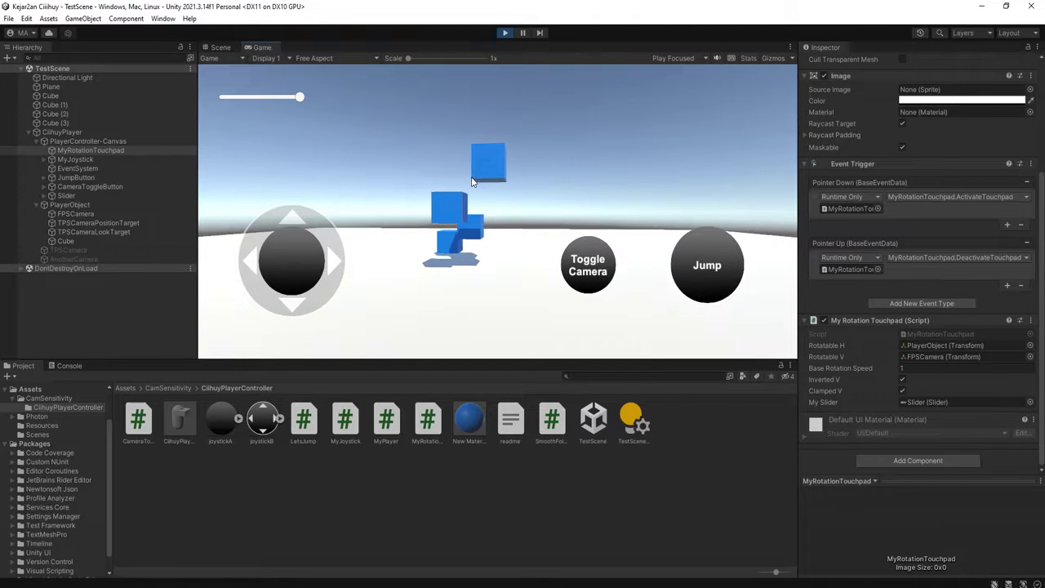
left_click_drag(472, 181, 400, 161)
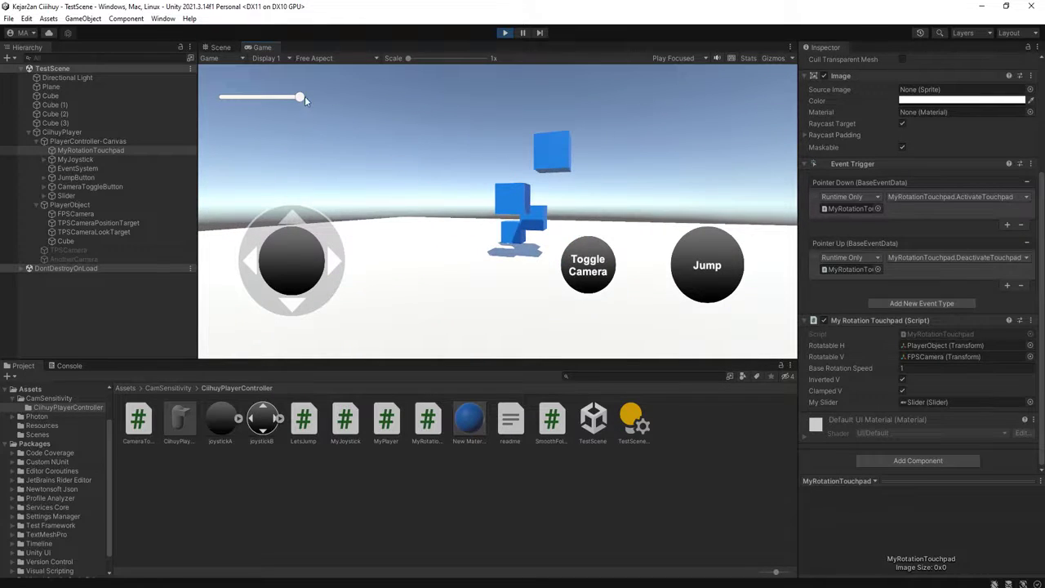
left_click_drag(304, 98, 240, 103)
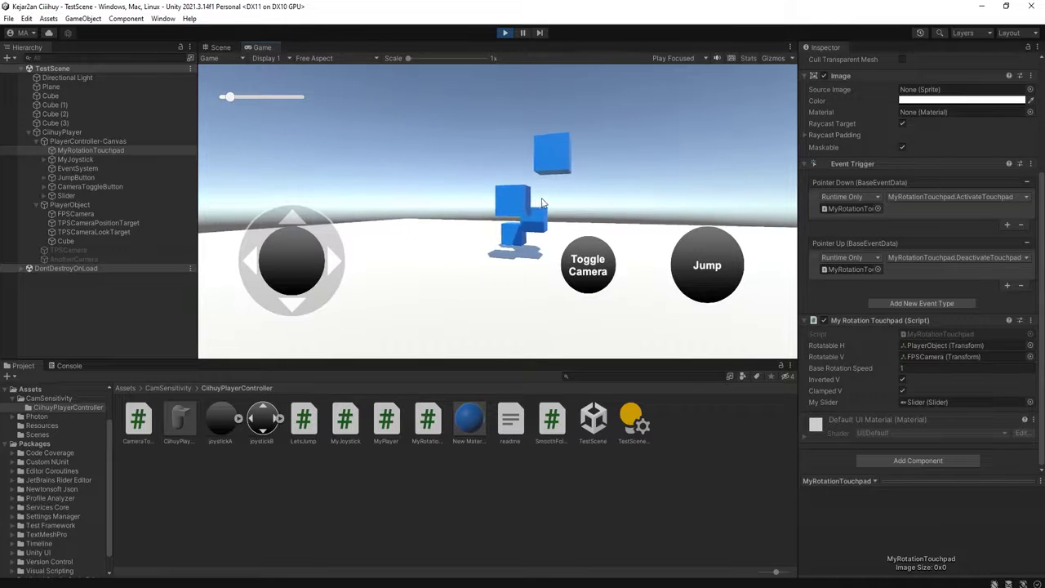
left_click_drag(541, 203, 509, 202)
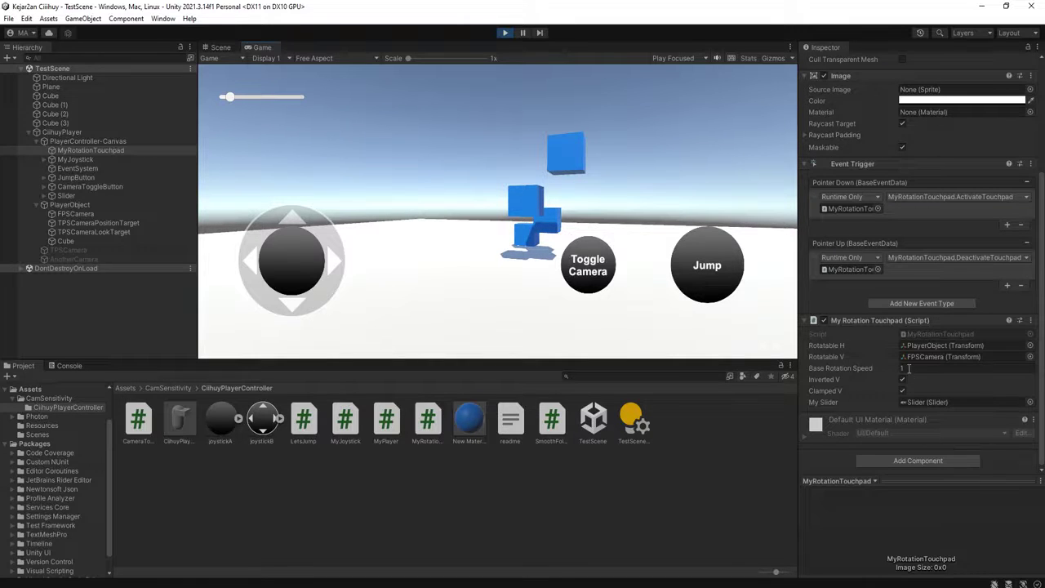
left_click(909, 368)
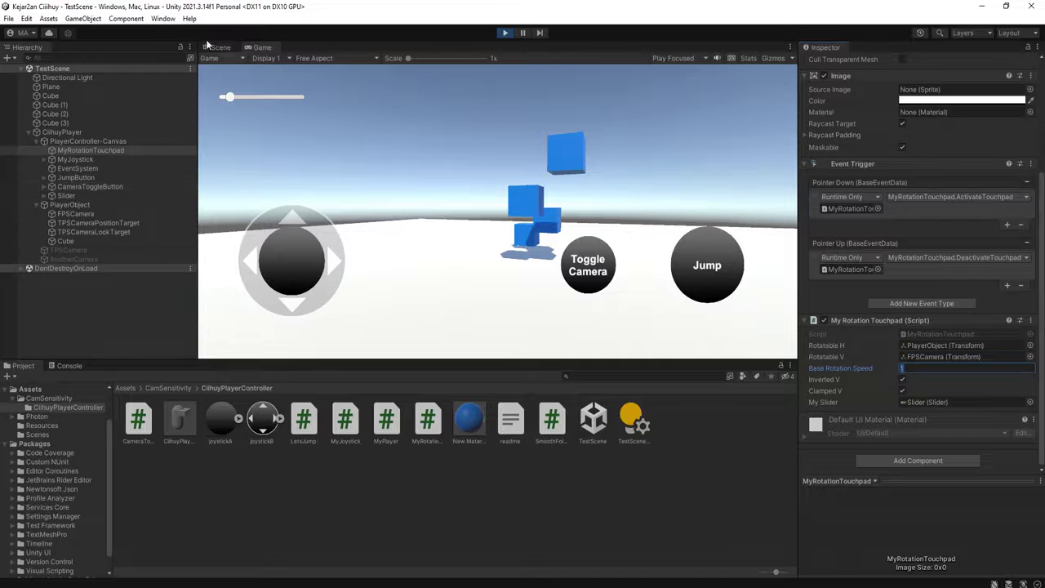
Give the Slider Min Value 1 and Max Value 3, then swipe the touchpad to test
left_click(62, 241)
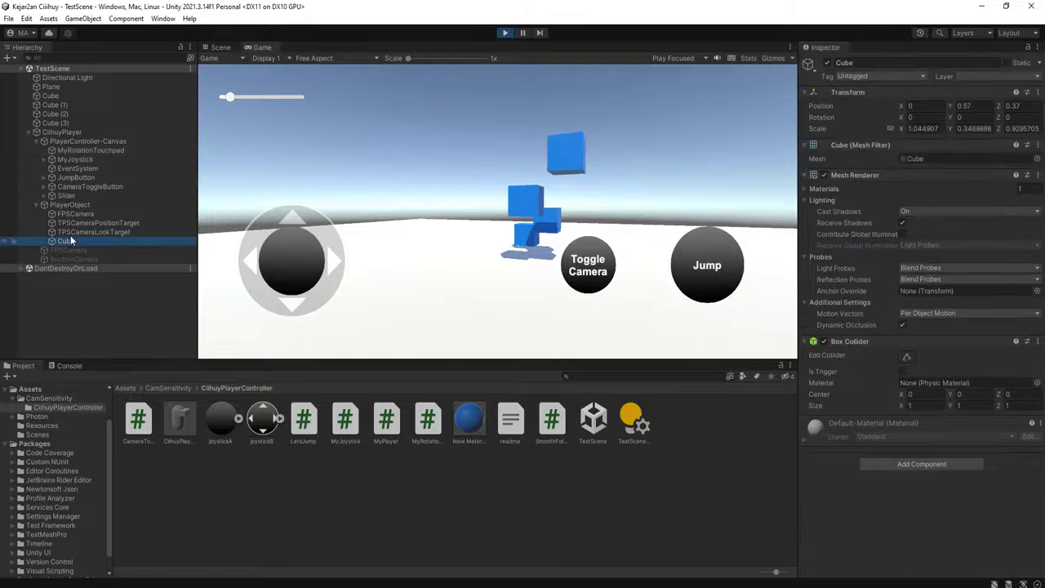
left_click(71, 197)
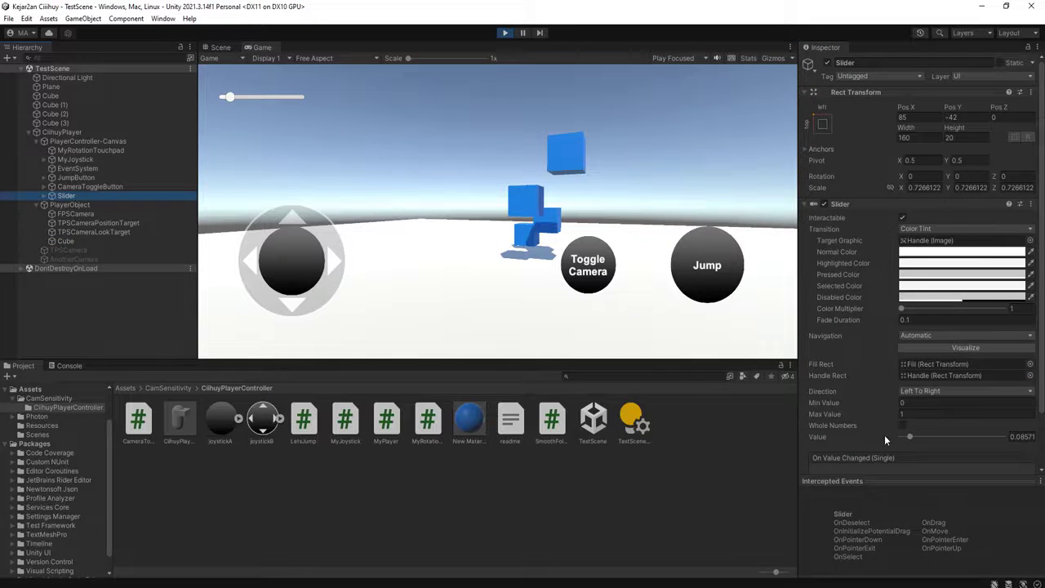
scroll(884, 434, "down", 2)
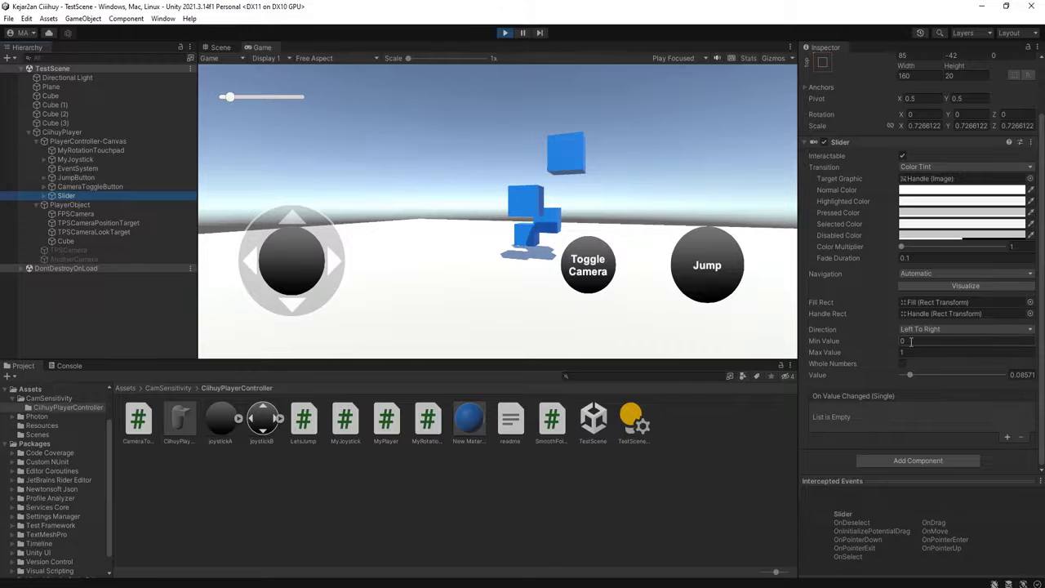
left_click(911, 341)
left_click(913, 352)
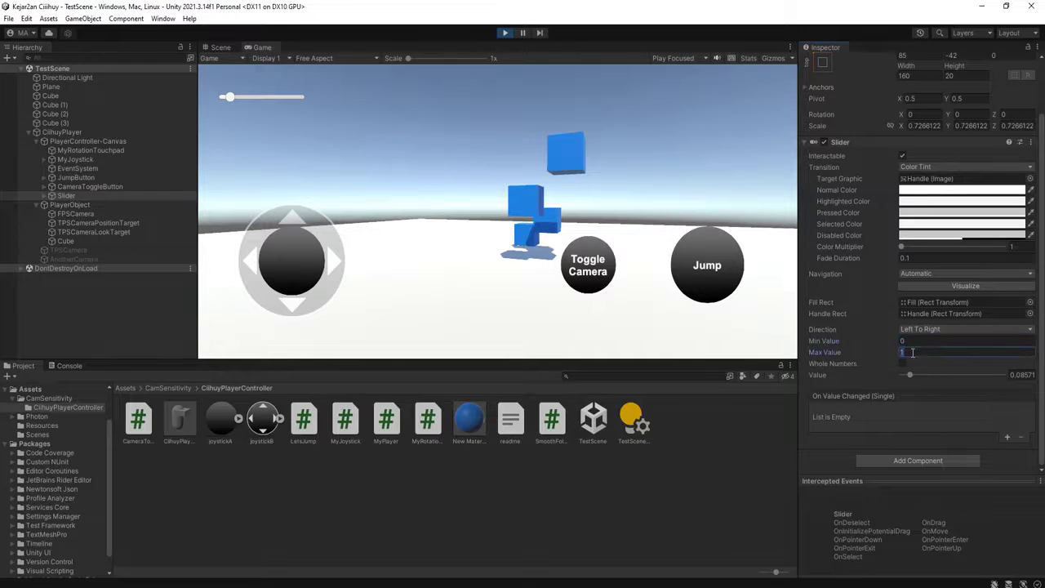
type("3")
left_click(912, 342)
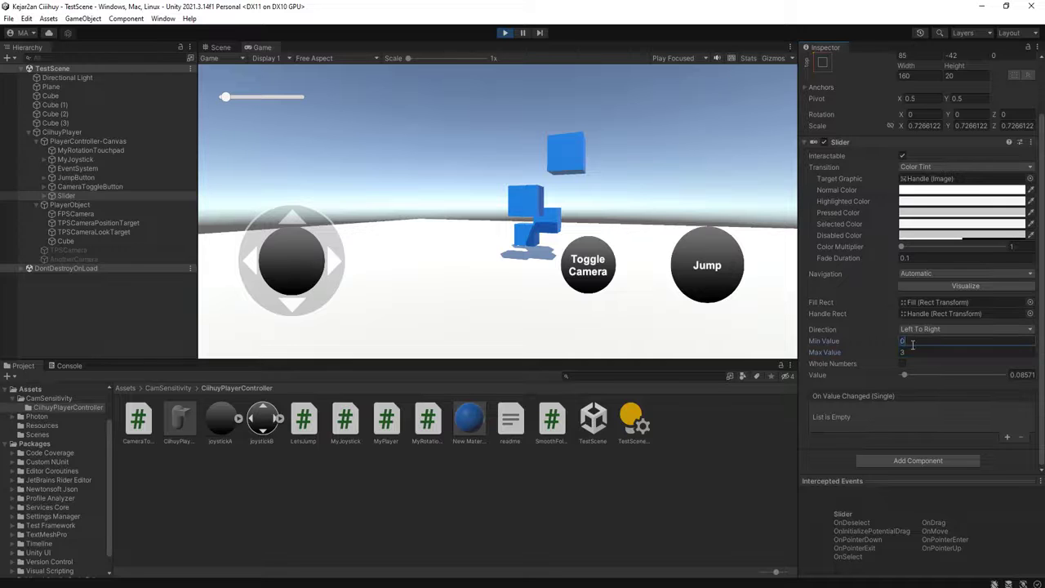
type("1")
mouse_move(497, 173)
left_mouse_down()
mouse_move(547, 198)
mouse_move(219, 80)
left_mouse_up()
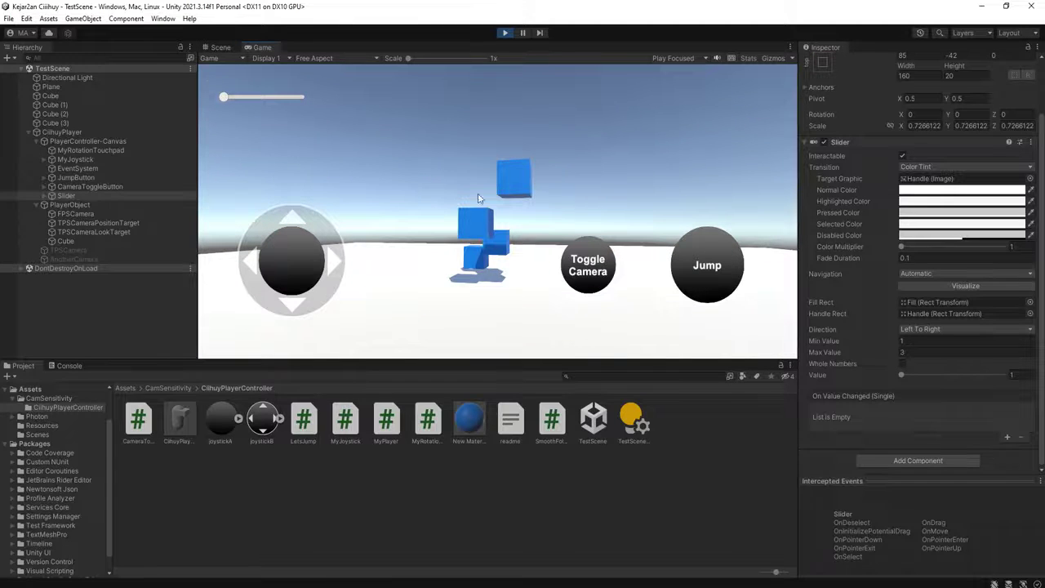
Swipe the touchpad to swing the camera around the cubes at maximum sensitivity 3
mouse_move(478, 199)
left_mouse_down()
mouse_move(442, 193)
mouse_move(240, 101)
mouse_move(415, 124)
left_mouse_up()
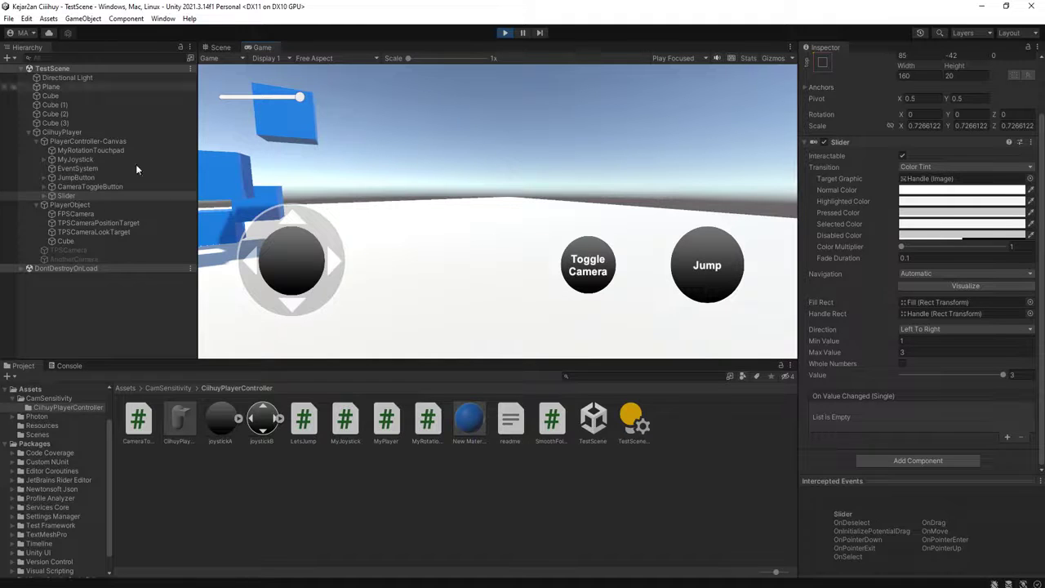
mouse_move(496, 175)
left_mouse_down()
mouse_move(455, 175)
mouse_move(504, 179)
mouse_move(502, 168)
mouse_move(460, 170)
mouse_move(513, 179)
mouse_move(53, 104)
left_mouse_up()
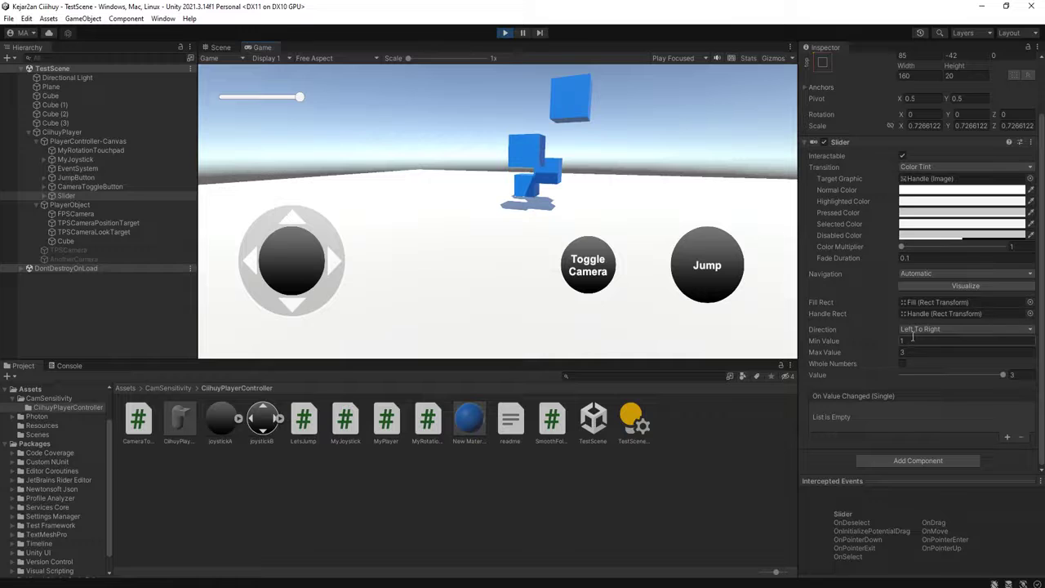
Set MyRotationTouchpad's Base Rotation Speed to 0.25
left_click(79, 150)
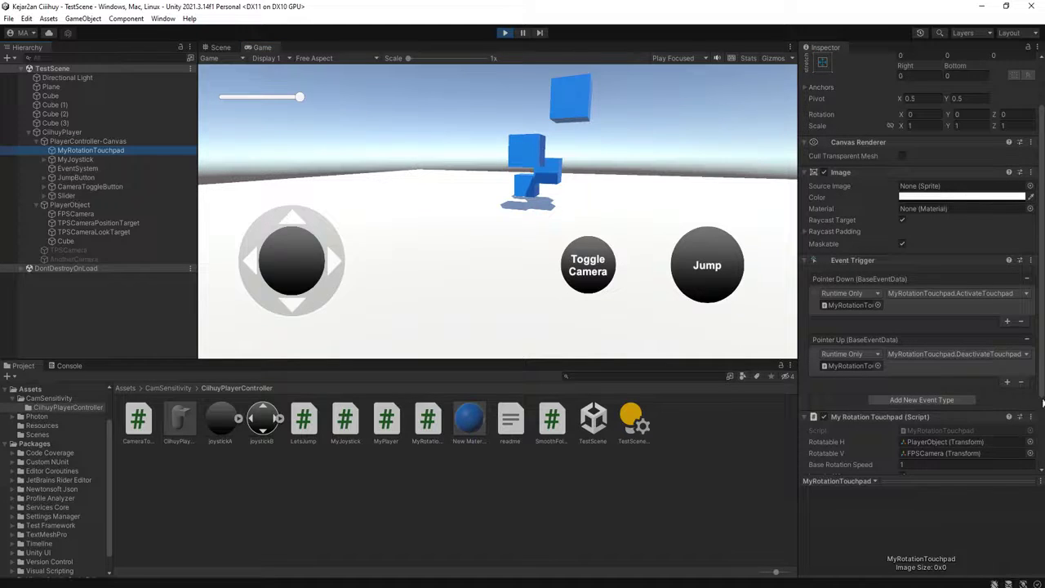
left_click(914, 465)
type("0.25")
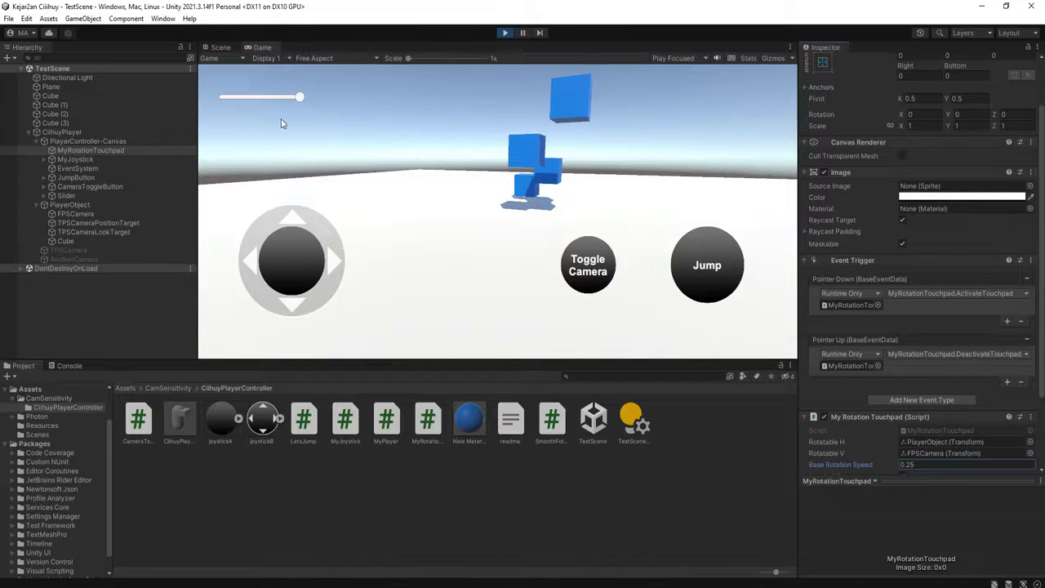
left_click(214, 103)
Swipe the touchpad to test the slower rotation, then return to the YouTube comment
mouse_move(489, 195)
left_mouse_down()
mouse_move(530, 184)
mouse_move(448, 175)
mouse_move(571, 175)
mouse_move(561, 161)
mouse_move(444, 156)
mouse_move(514, 181)
mouse_move(539, 110)
left_mouse_up()
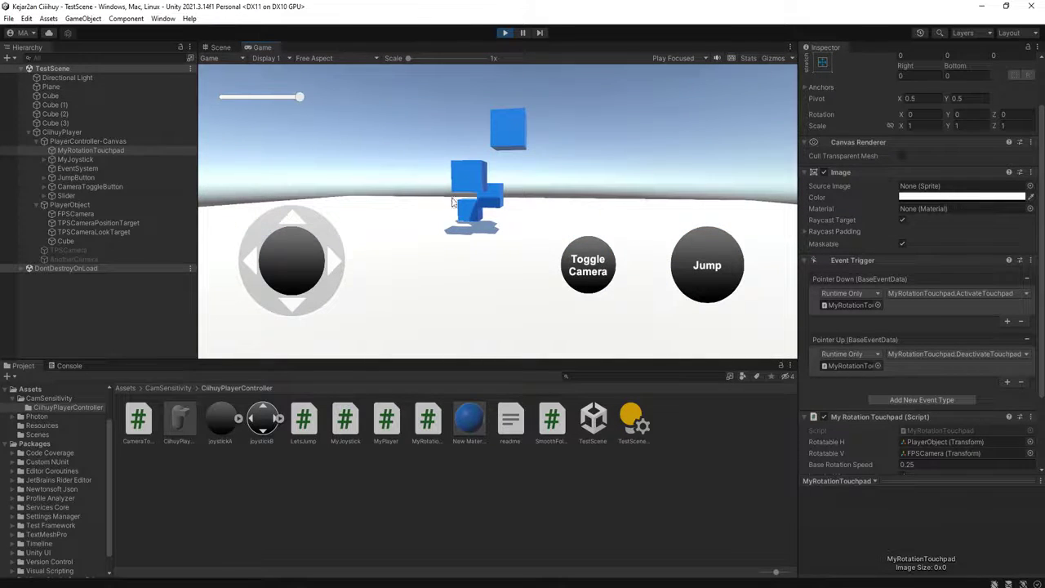
mouse_move(455, 202)
left_mouse_down()
mouse_move(532, 199)
mouse_move(378, 191)
mouse_move(453, 221)
mouse_move(571, 313)
left_mouse_up()
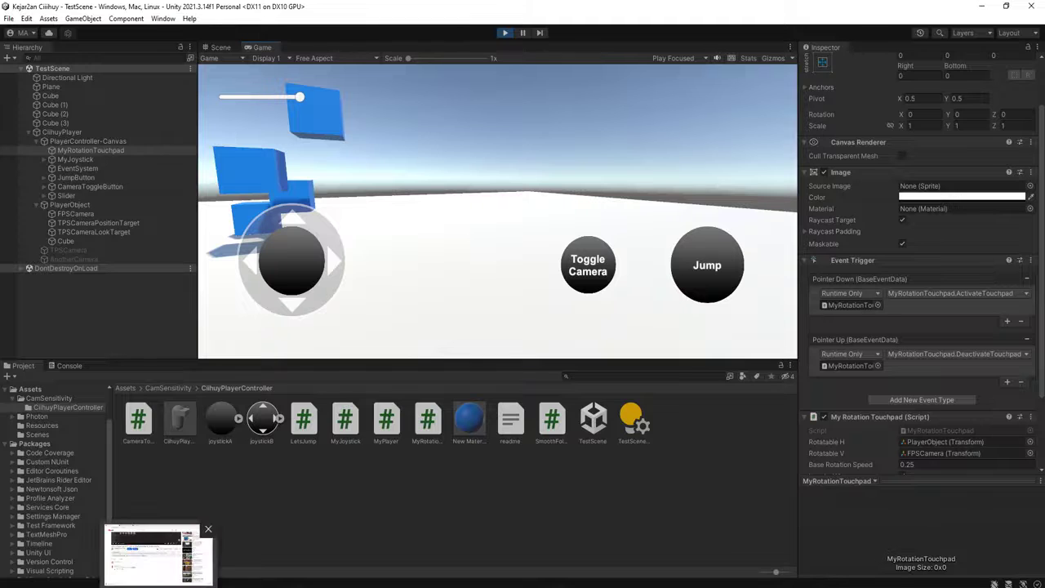
left_click(167, 559)
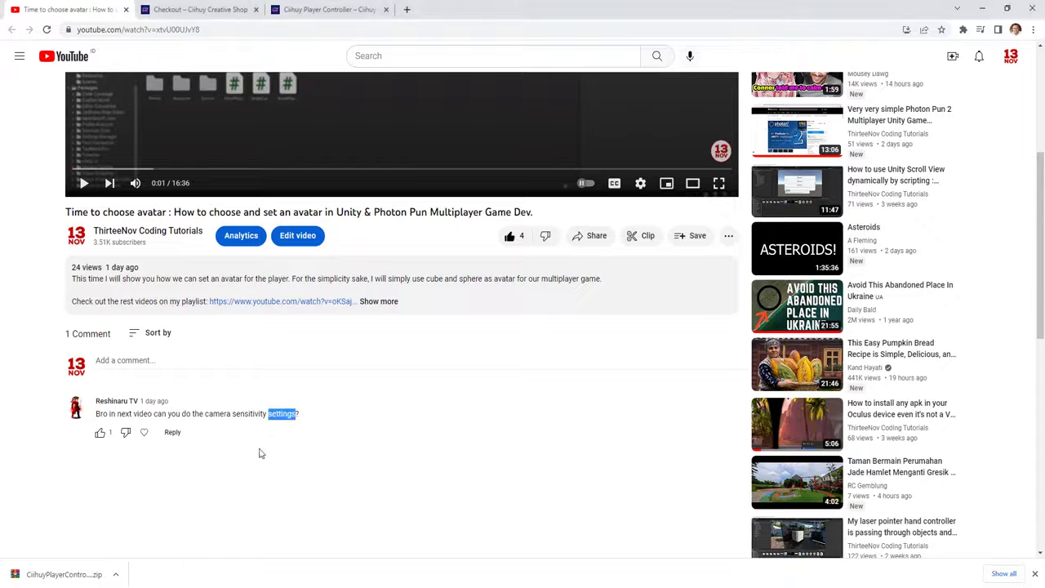